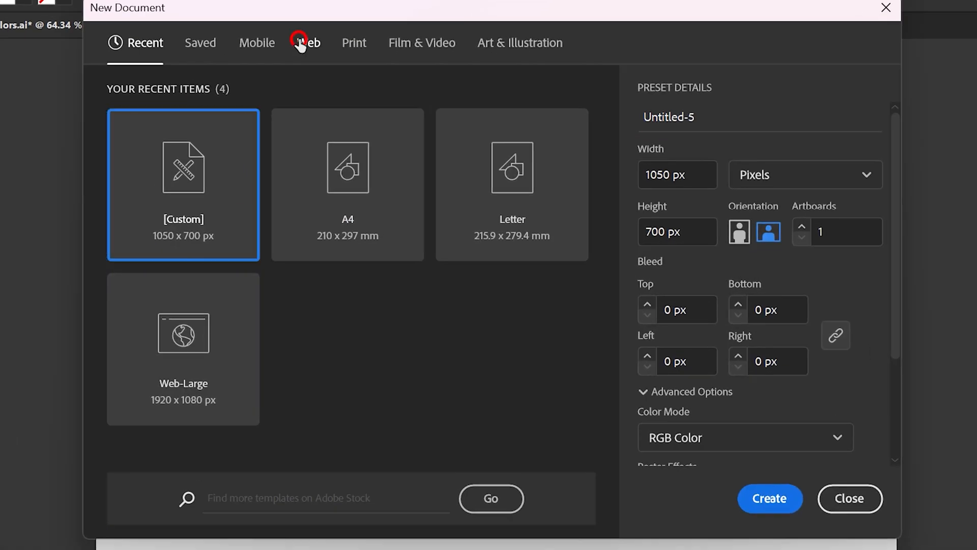
Step: Create a new document from the Web presets, named Design Blend, sized 1050 × 700 px
click(305, 43)
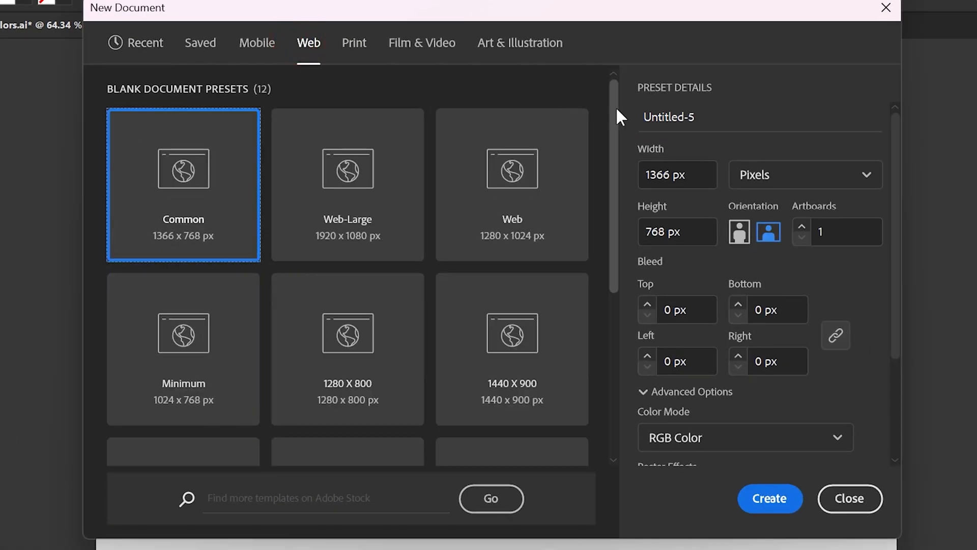
drag(698, 118, 624, 123)
text(Design Blend)
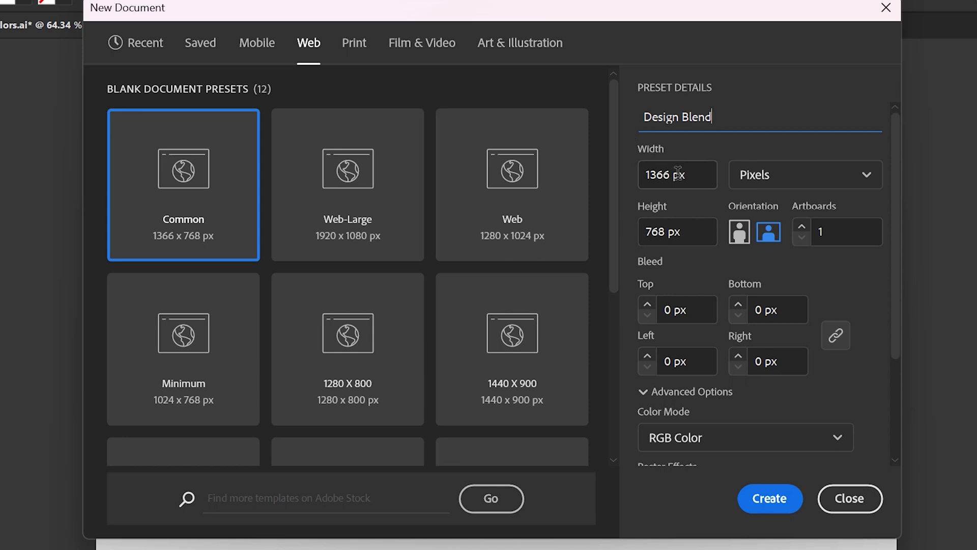
drag(675, 174, 620, 176)
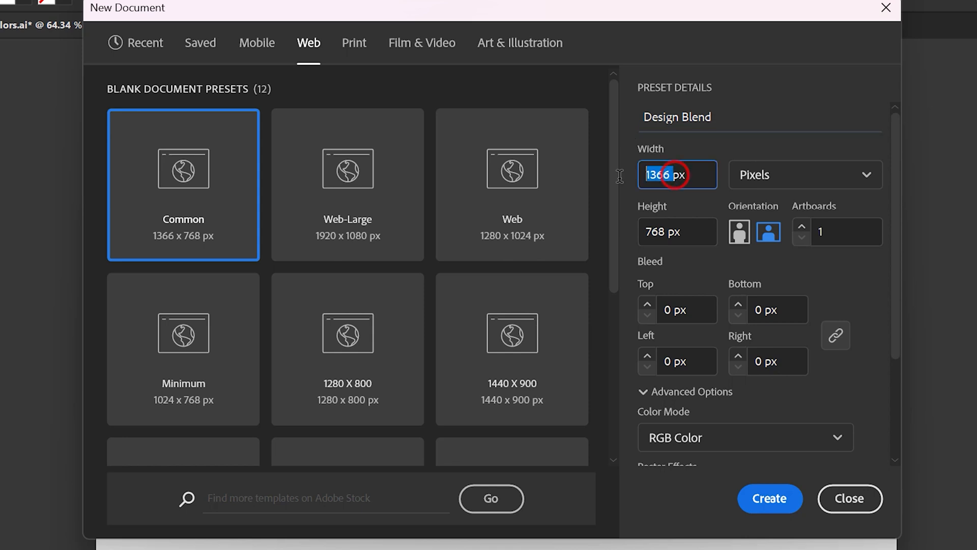
text(1050)
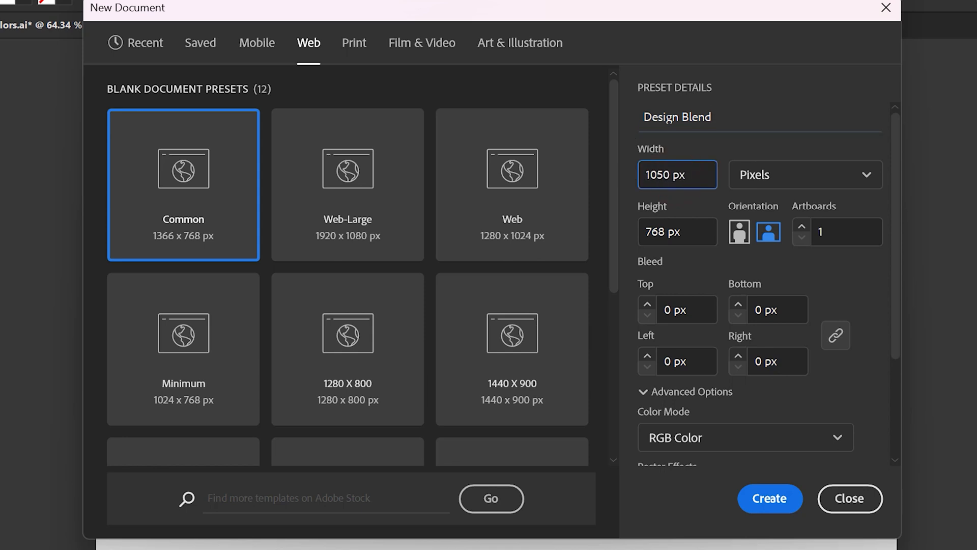
drag(668, 231, 605, 248)
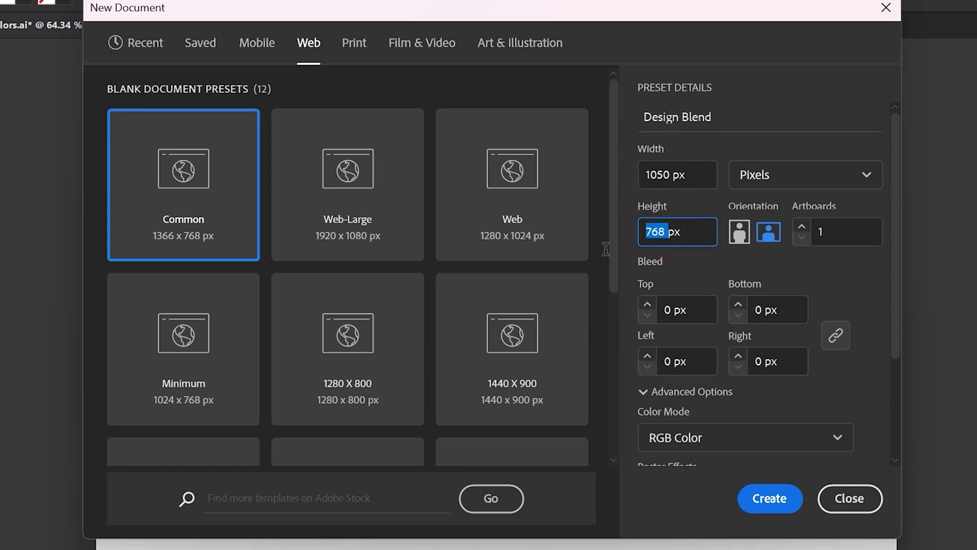
text(7)
scroll(766, 431, down, 3)
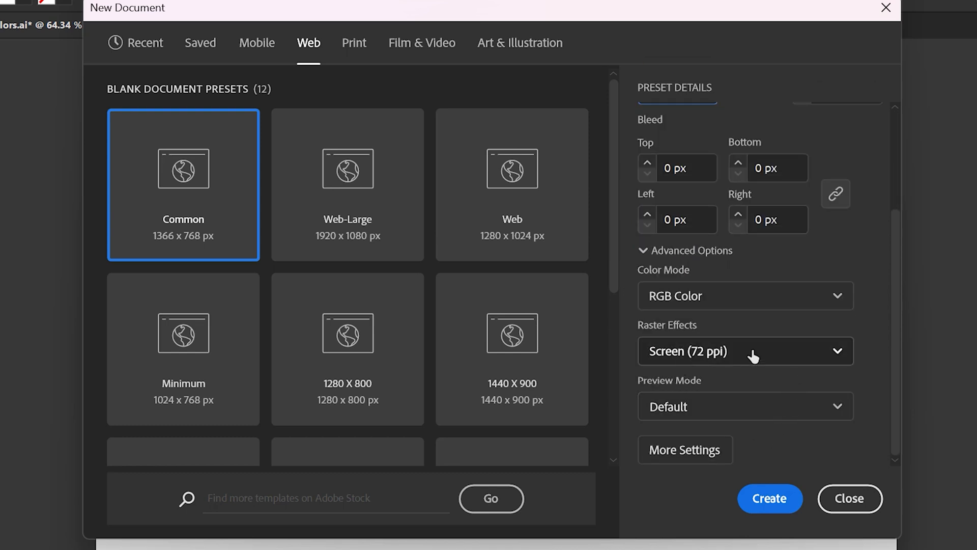
click(772, 497)
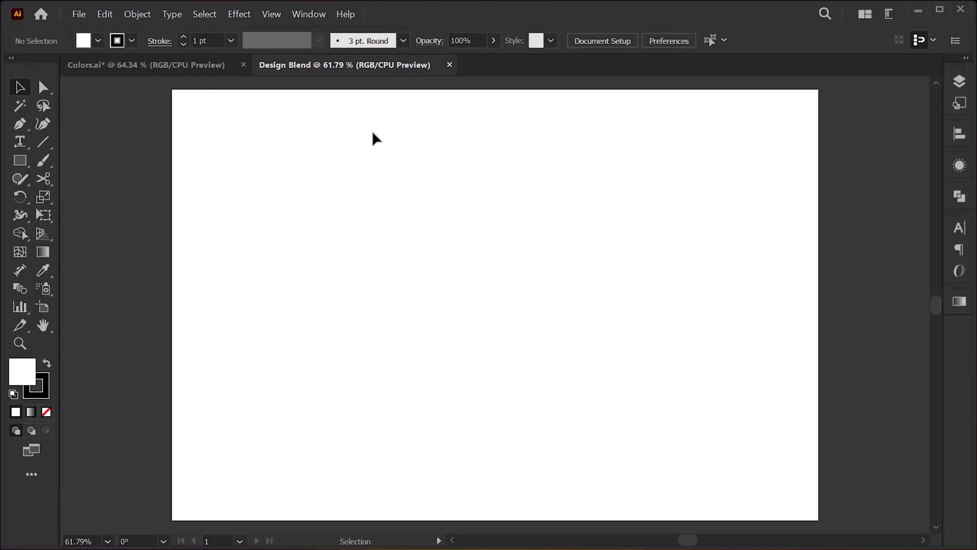
Step: Copy the whole row of colour swatch squares from the Colors.ai document
click(209, 69)
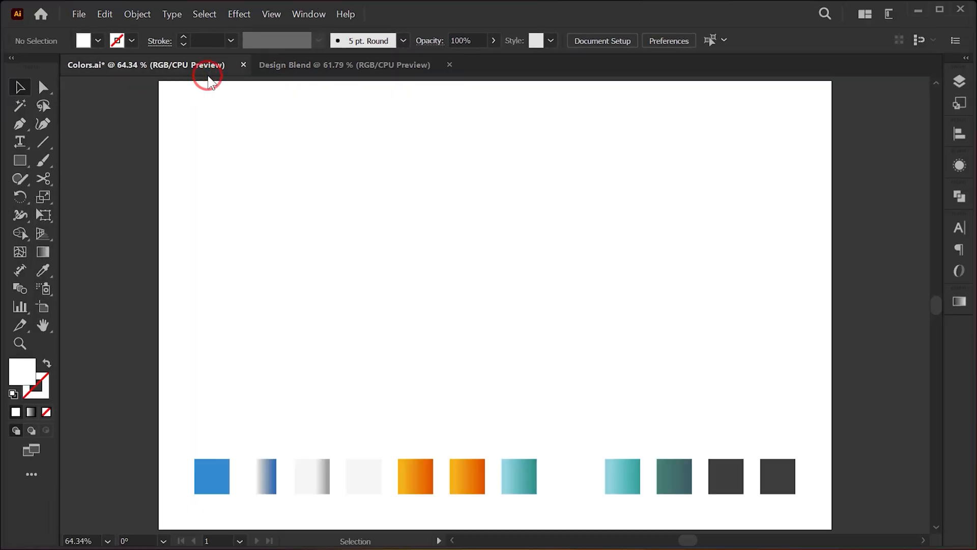
drag(174, 422, 773, 483)
right_click(768, 481)
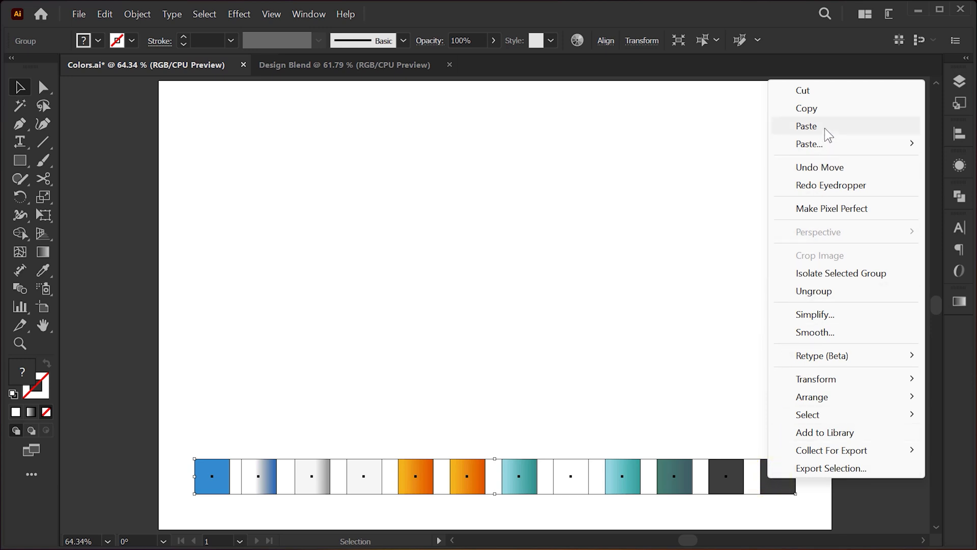
click(836, 109)
Step: Paste the swatch row in place into the Design Blend document and move it just below the artboard
click(359, 66)
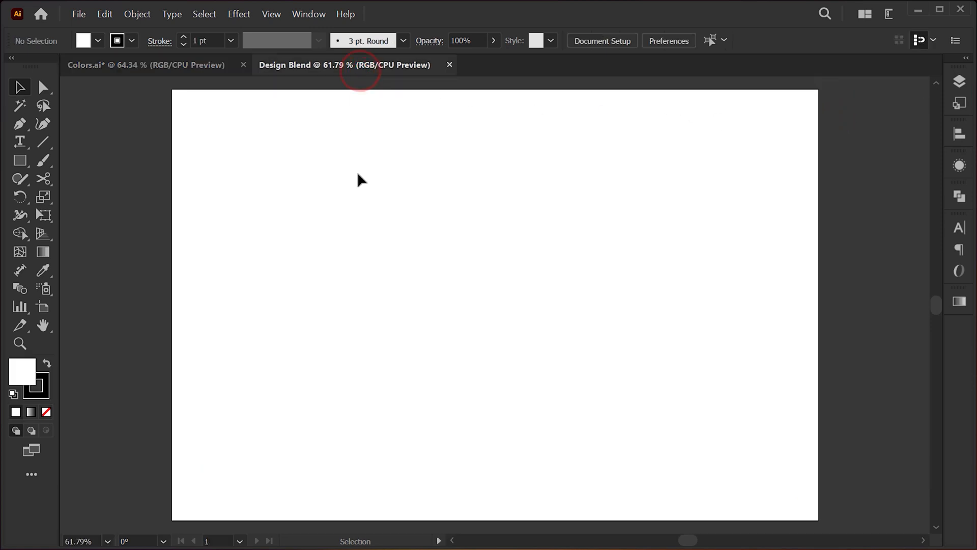
scroll(384, 244, down, 4)
right_click(342, 430)
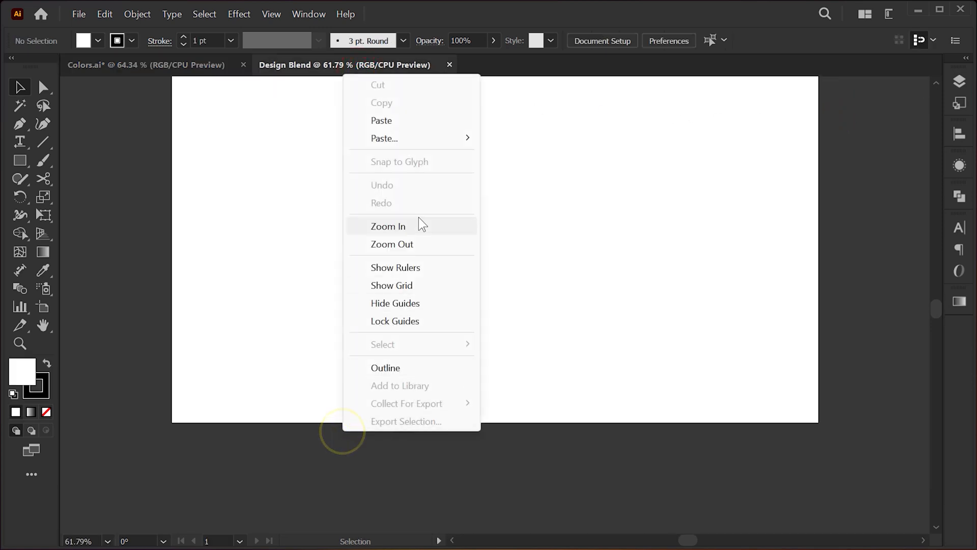
click(426, 141)
click(526, 173)
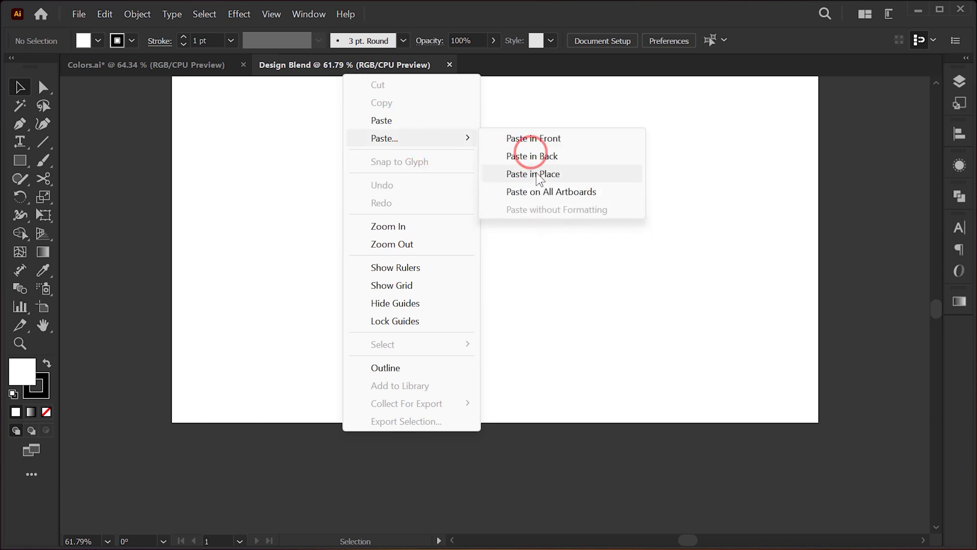
drag(466, 372, 469, 456)
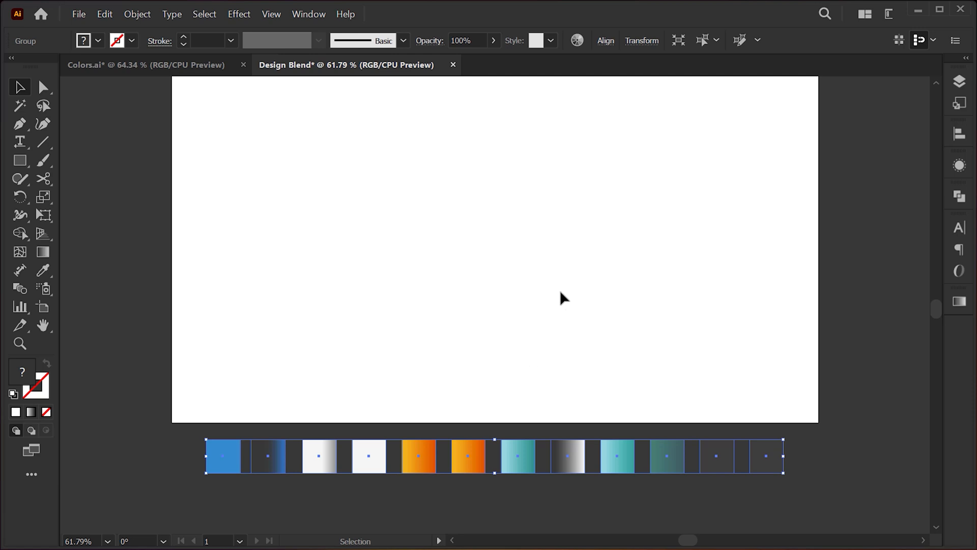
Step: Add a 1050 × 700 px rectangle and center it vertically and horizontally on the artboard
scroll(563, 297, up, 2)
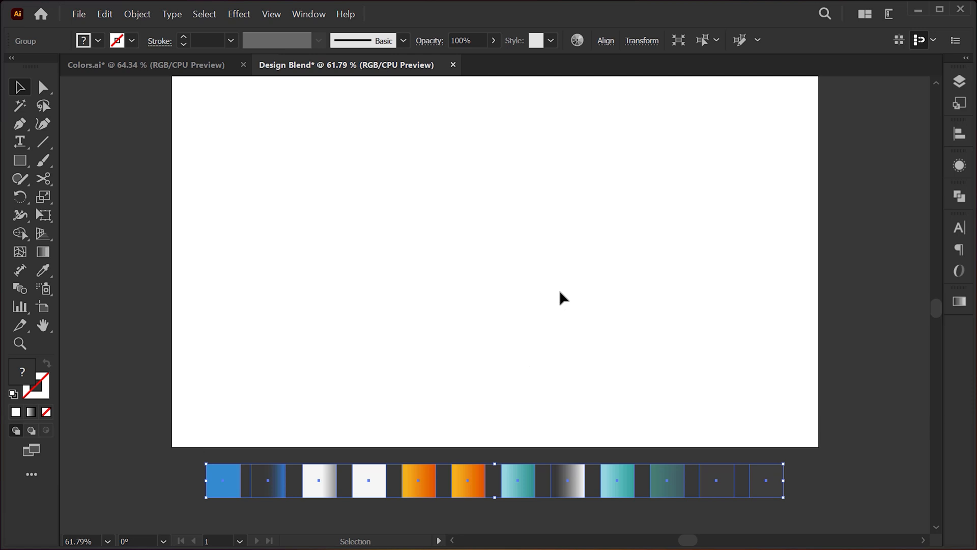
click(20, 161)
click(244, 166)
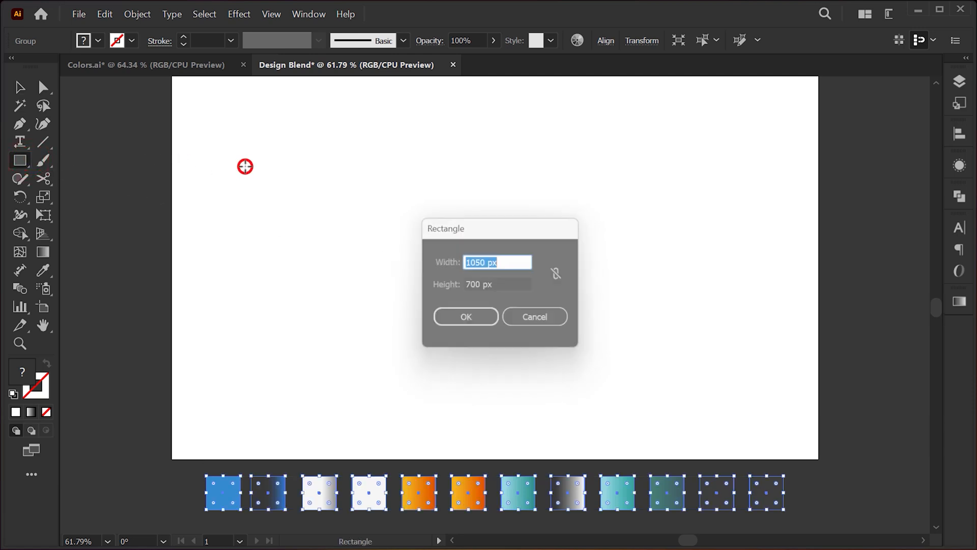
click(448, 316)
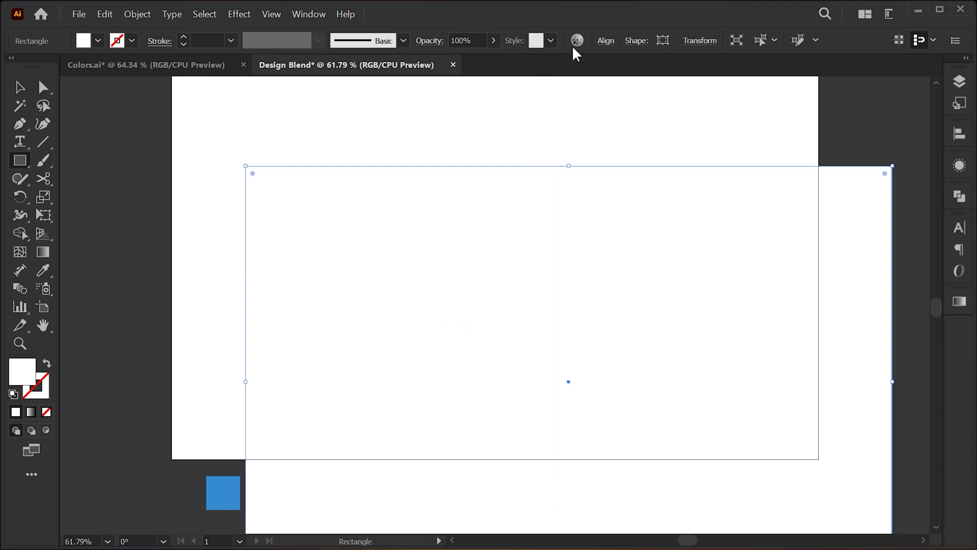
click(605, 40)
click(572, 83)
click(472, 83)
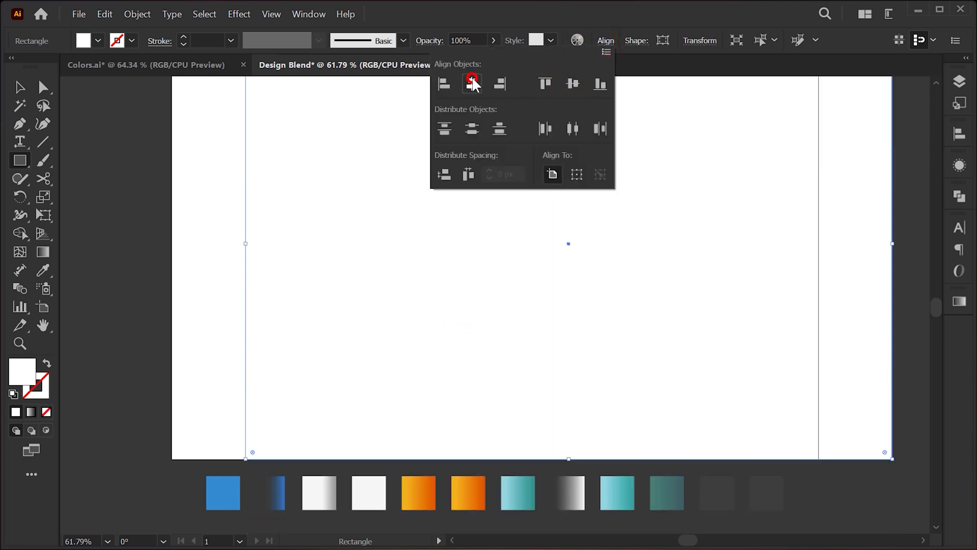
Step: Fill the background rectangle with the solid blue of the first swatch using the Eyedropper, and deselect it
click(20, 87)
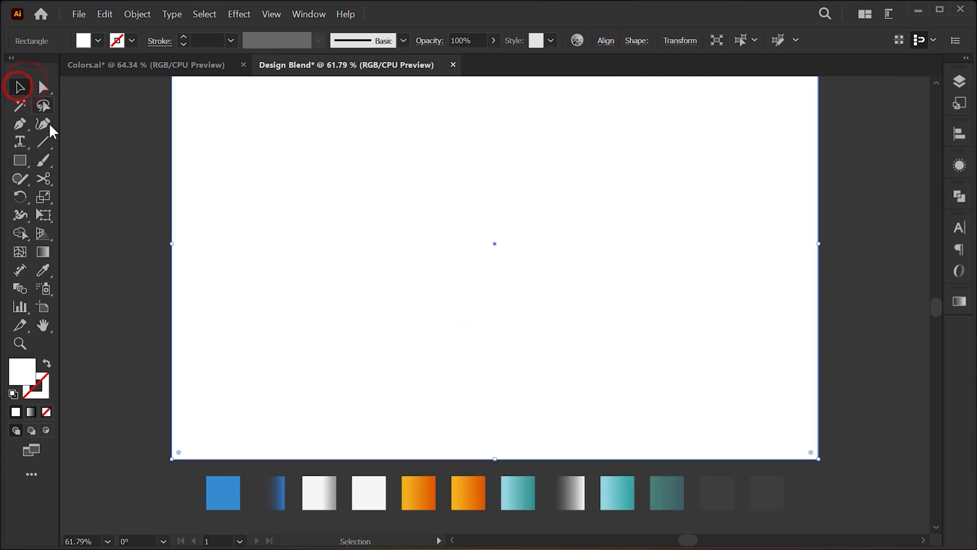
click(193, 214)
click(43, 270)
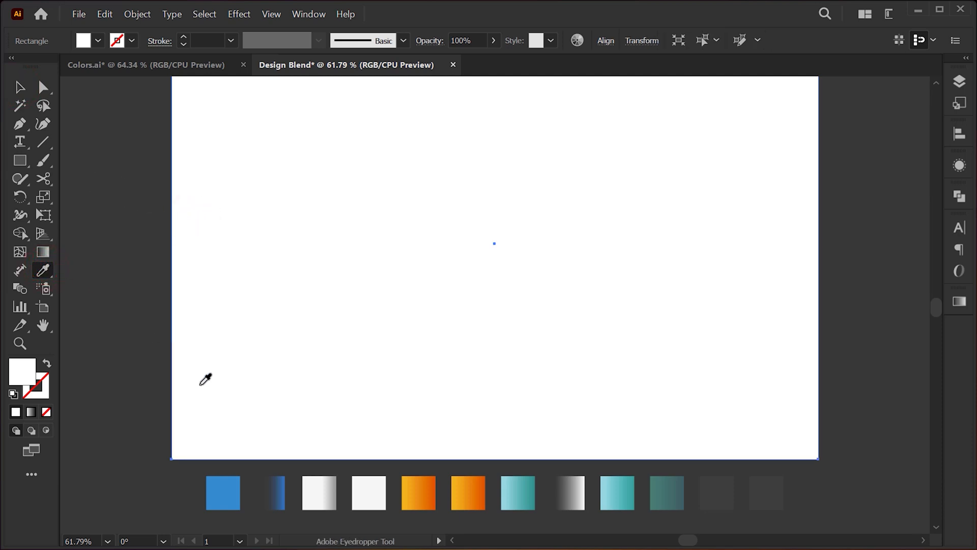
click(234, 487)
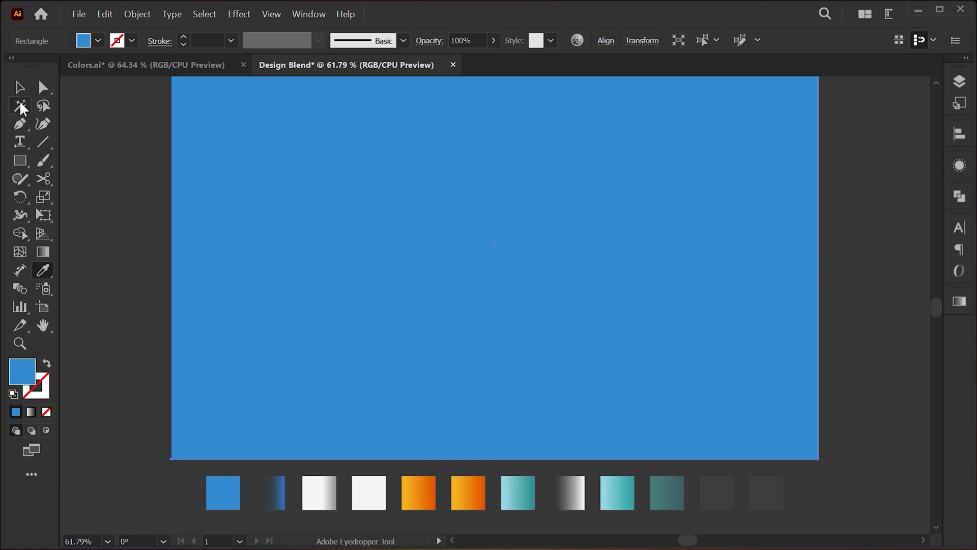
click(20, 88)
click(105, 128)
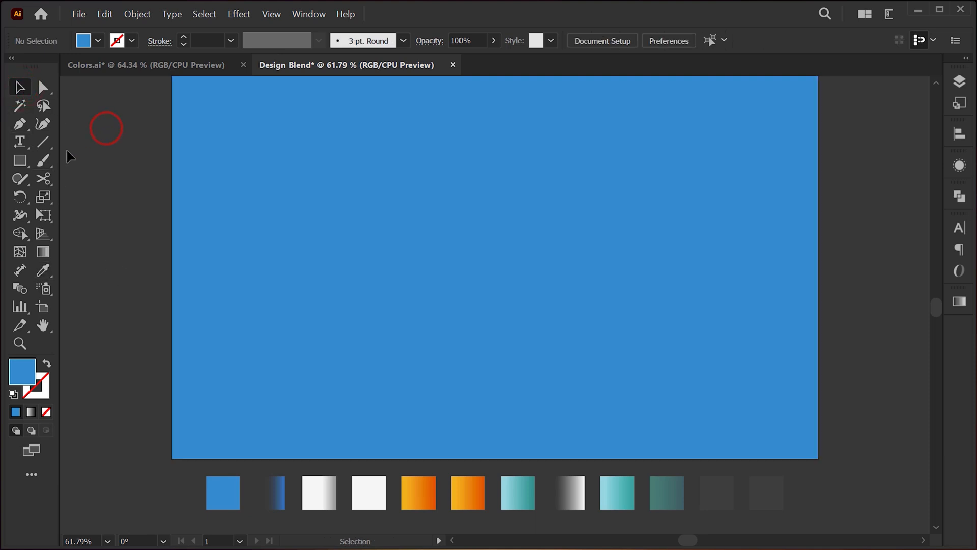
Step: Add a second 1050 × 700 px rectangle over the blue background and center it both ways on the artboard
click(20, 160)
click(209, 162)
click(448, 320)
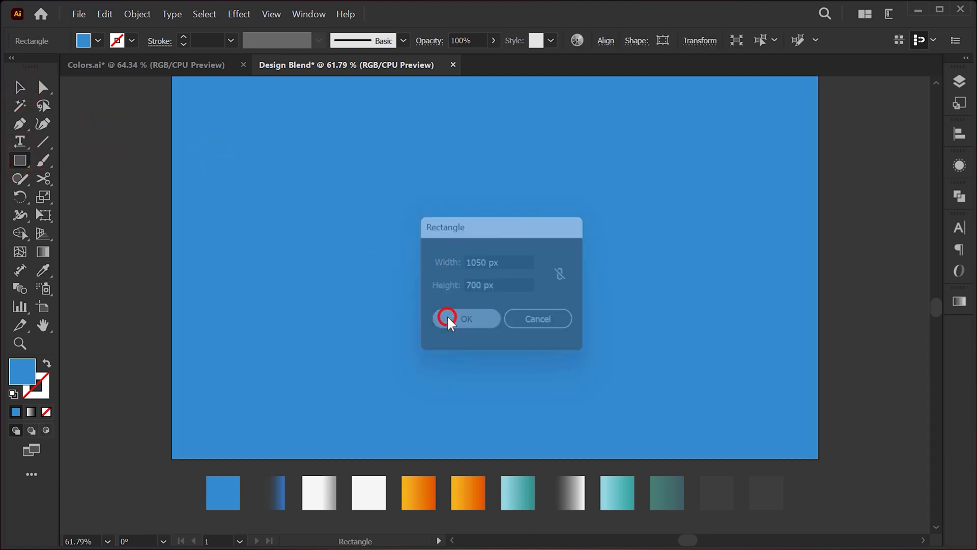
click(606, 41)
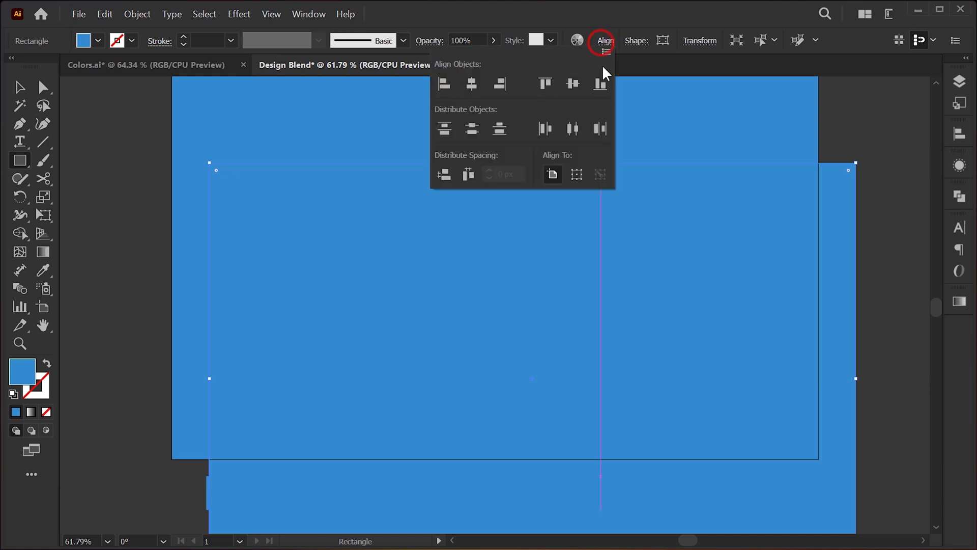
click(572, 83)
click(472, 84)
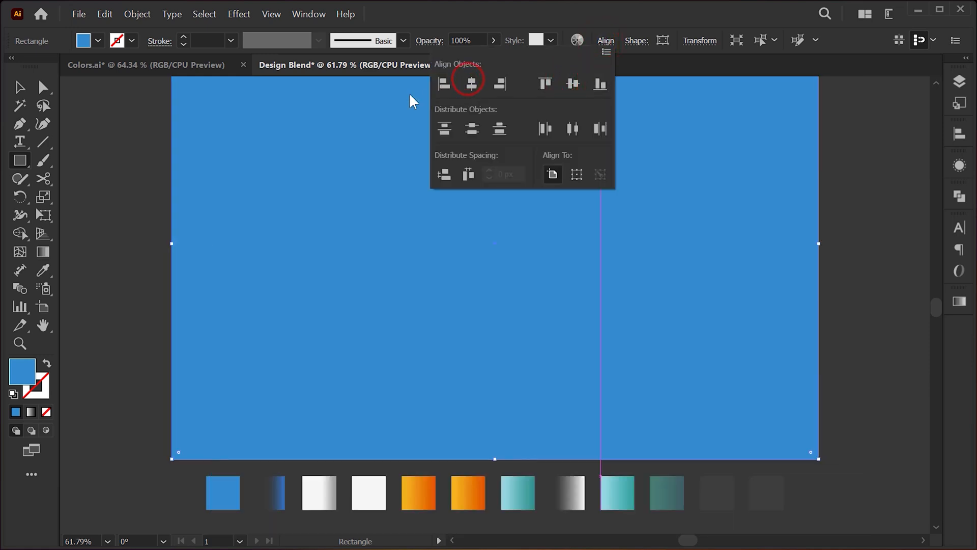
Step: Apply the transparent-to-blue gradient of the second swatch to the upper rectangle with the Eyedropper
click(44, 275)
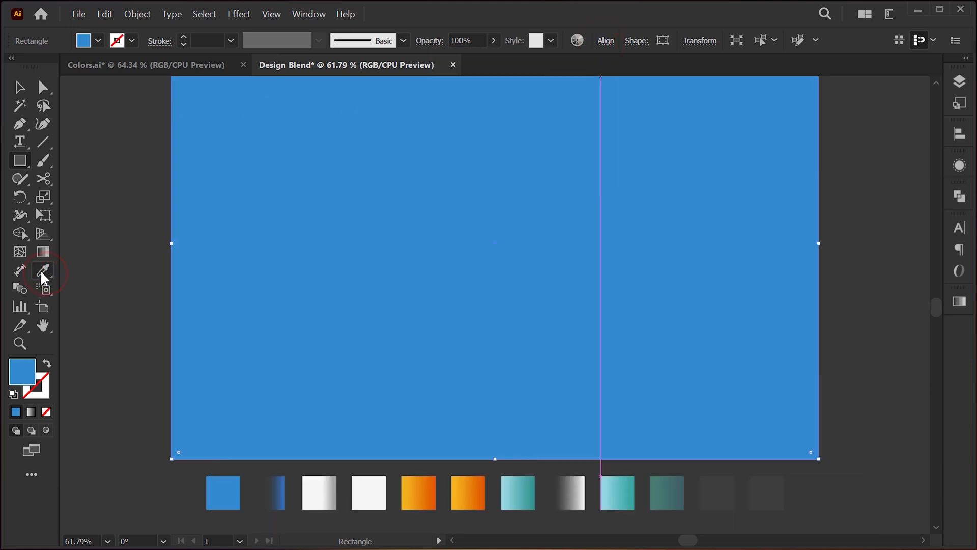
click(42, 271)
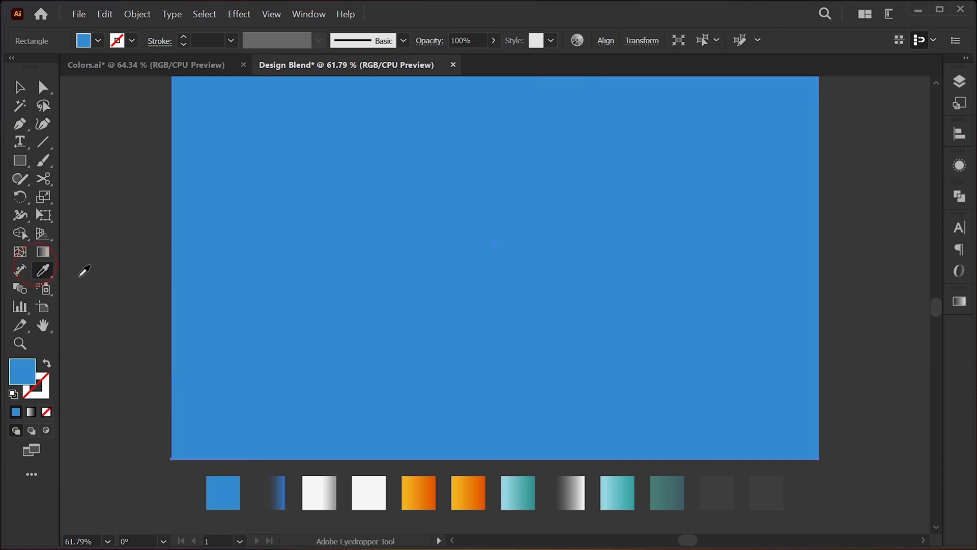
click(271, 494)
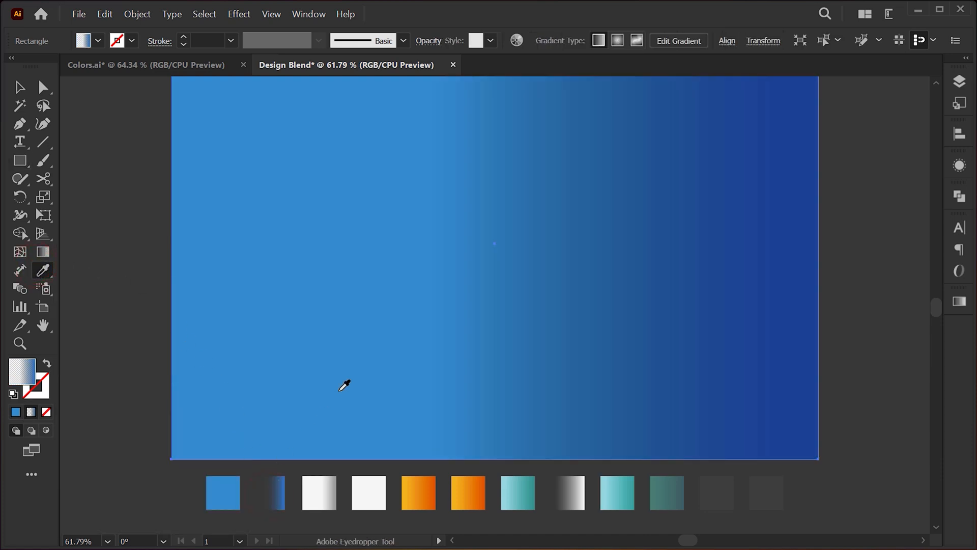
Step: Set the angle of the upper rectangle's gradient to -100°
click(309, 15)
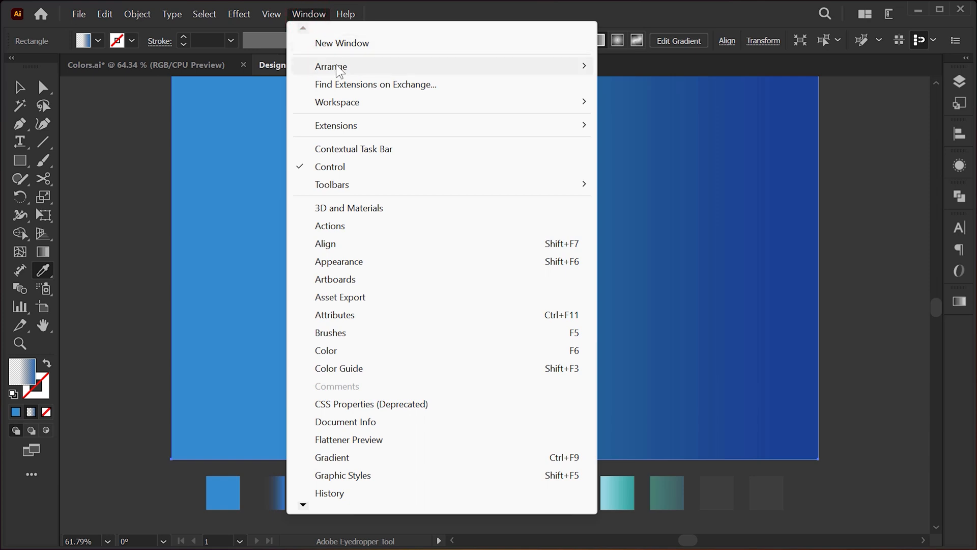
click(373, 457)
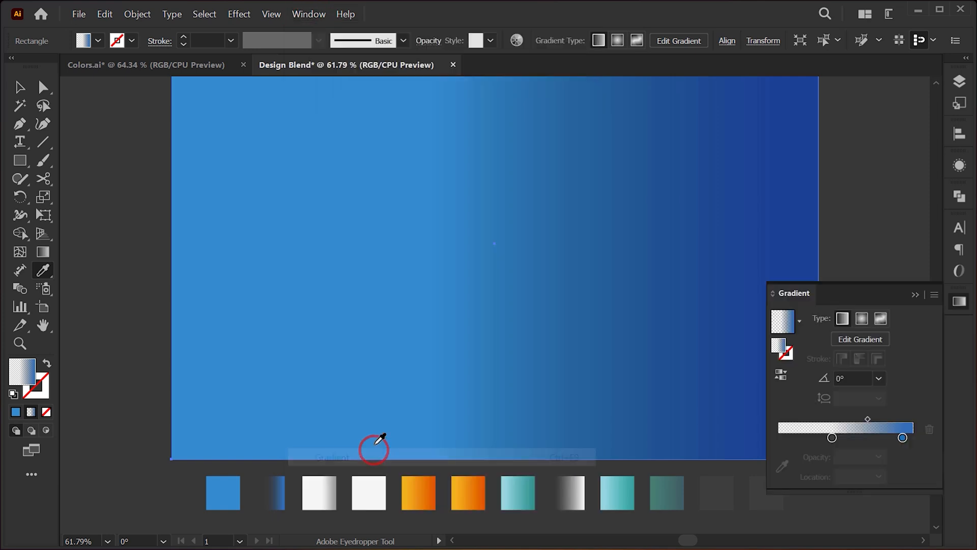
click(860, 378)
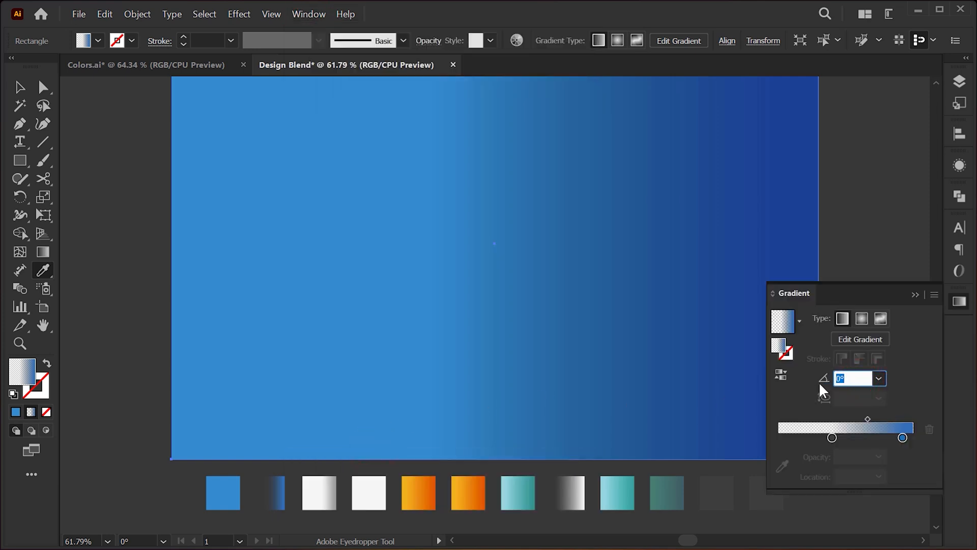
text(-100)
key(Return)
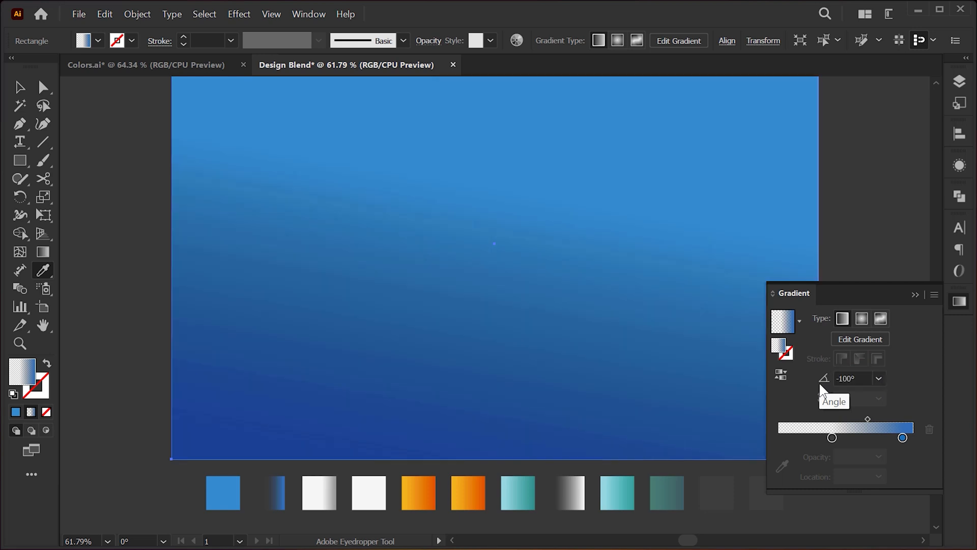
click(913, 294)
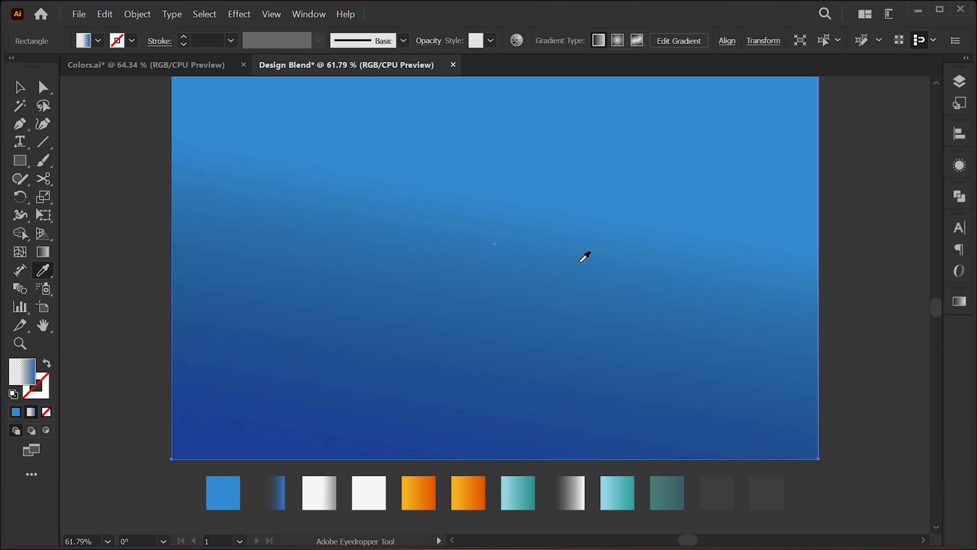
Step: Add the text CANDY on the right-hand part of the artboard with the Type tool
click(20, 141)
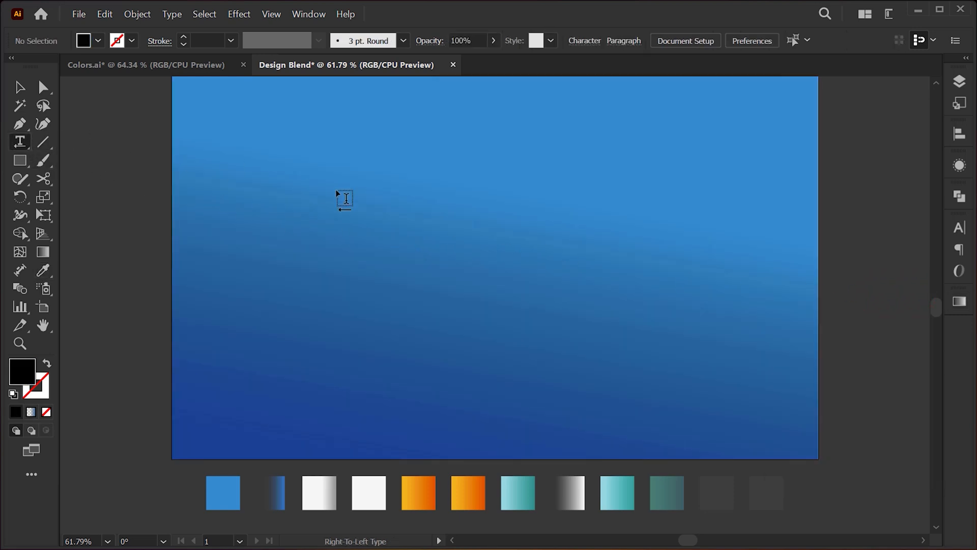
click(692, 230)
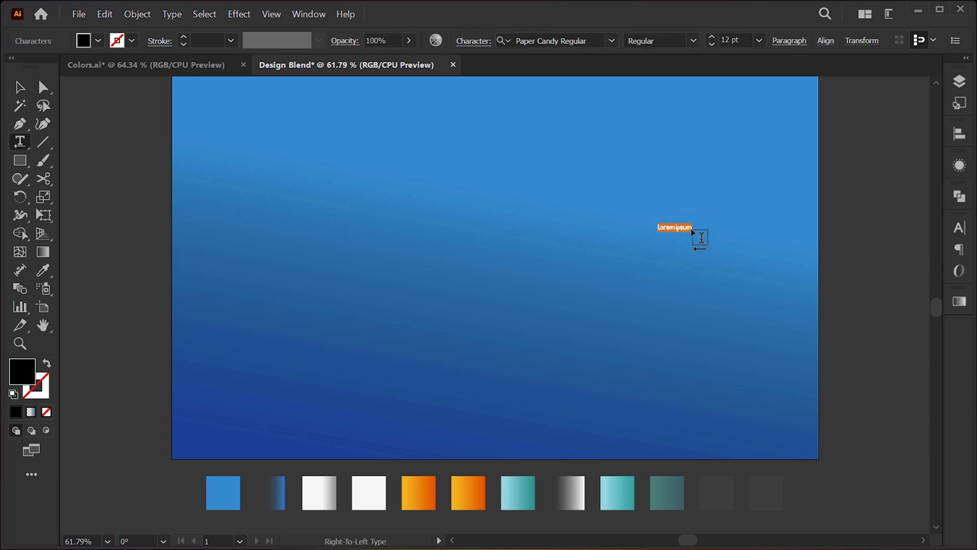
text(CANDY)
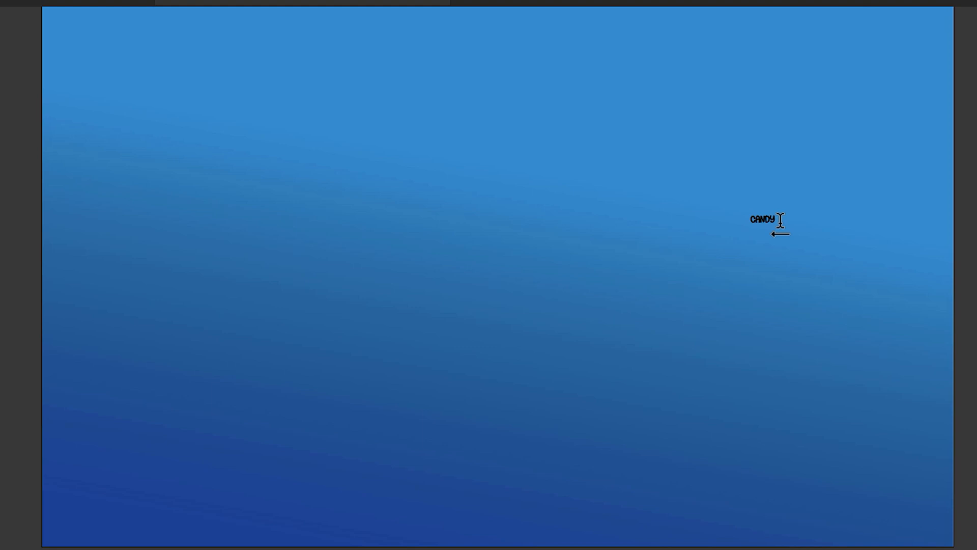
Step: Scale up the CANDY text to span more than half the artboard's width and center it both ways on the artboard
key(Escape)
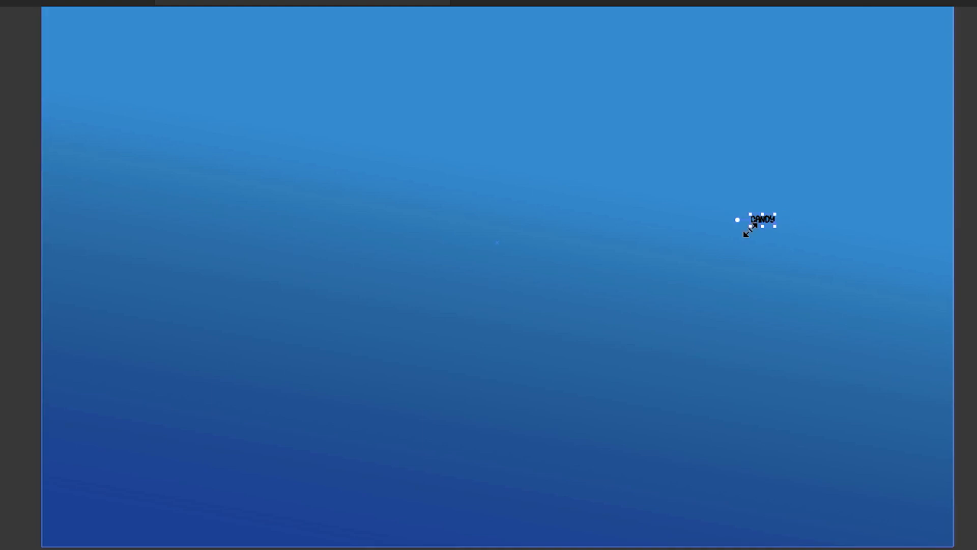
drag(747, 231, 243, 481)
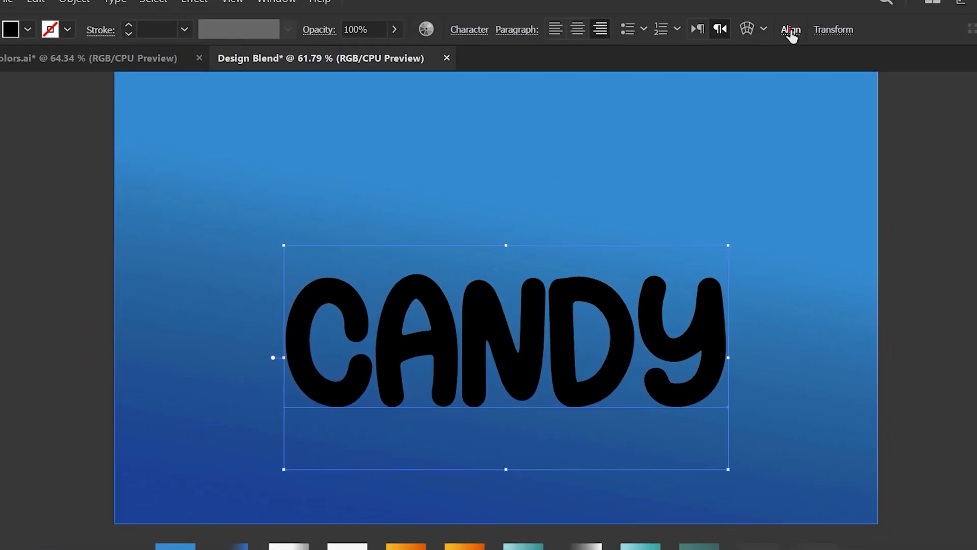
click(791, 31)
click(745, 81)
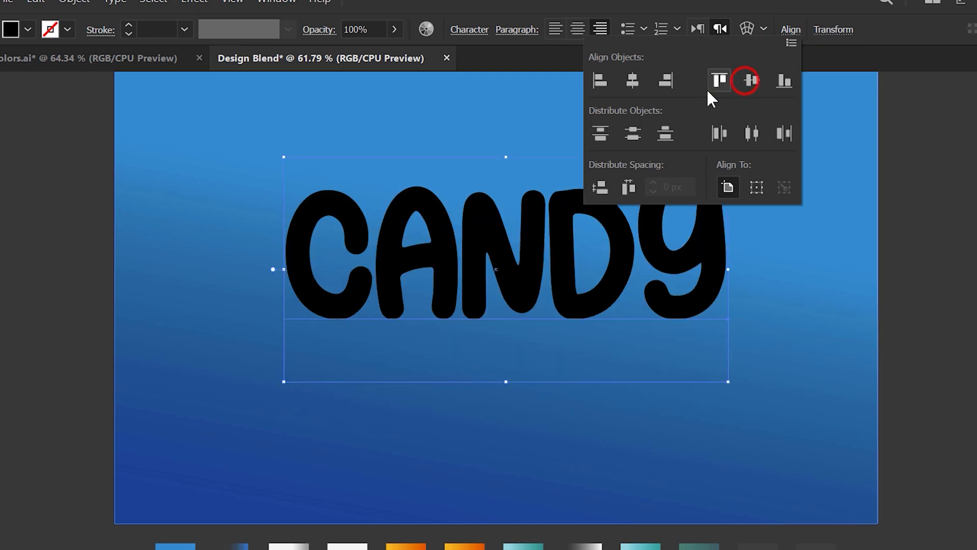
click(634, 83)
Step: Enlarge the centered CANDY text slightly about its center and deselect it
click(720, 380)
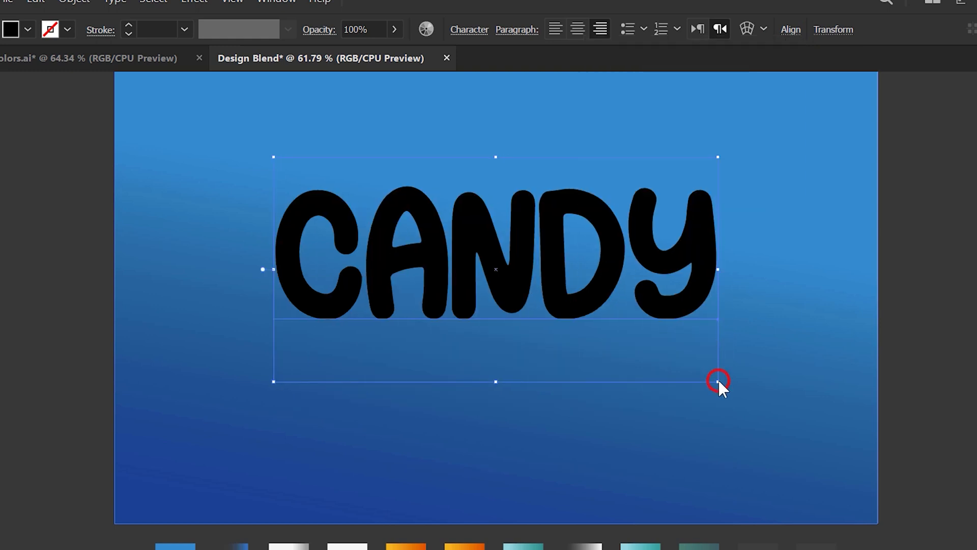
drag(718, 382, 755, 402)
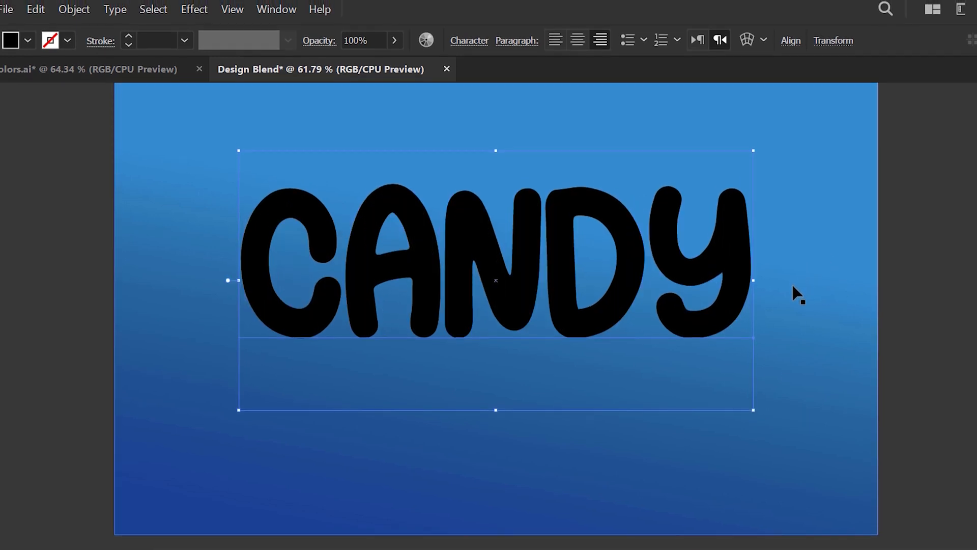
click(899, 237)
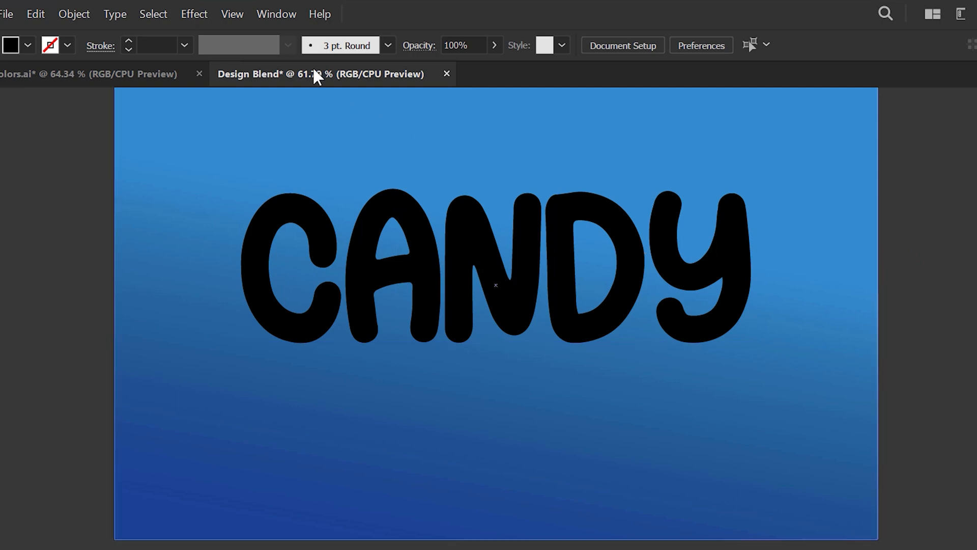
Step: Add ten fills to the CANDY text in its appearance attributes
click(343, 239)
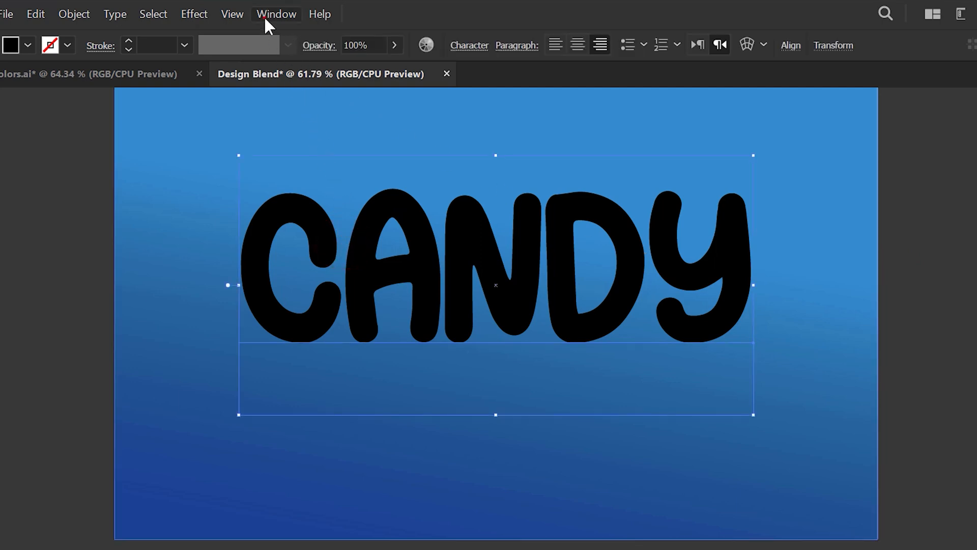
click(266, 16)
click(327, 304)
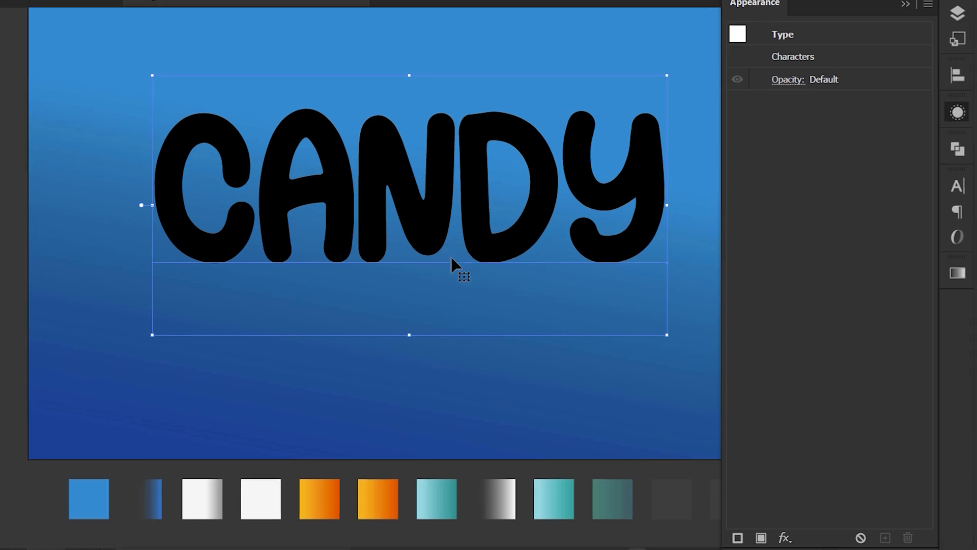
drag(538, 338, 406, 341)
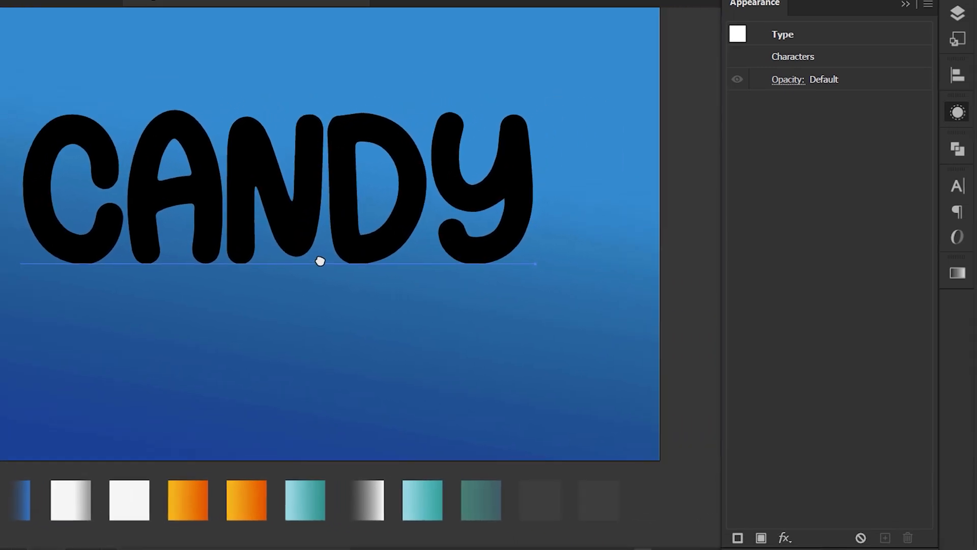
drag(320, 261, 334, 255)
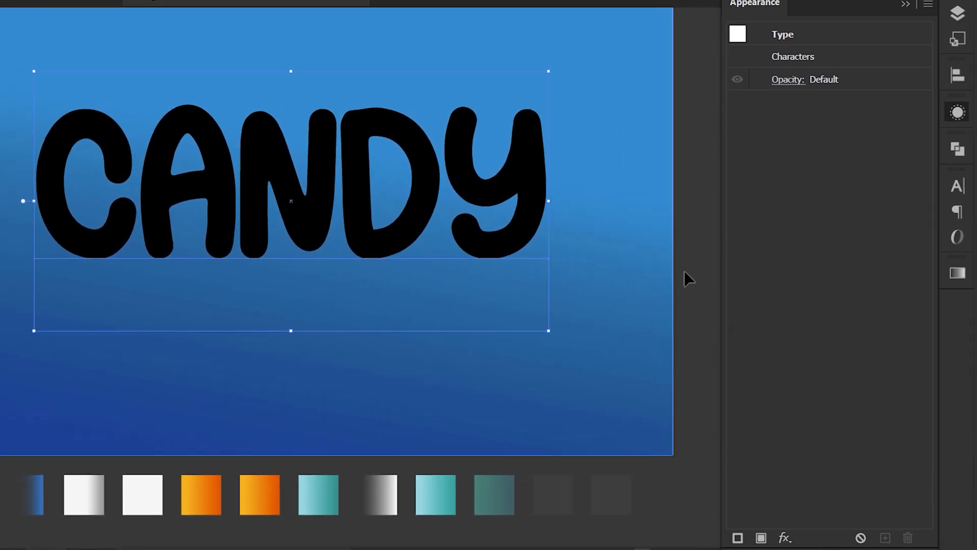
click(798, 307)
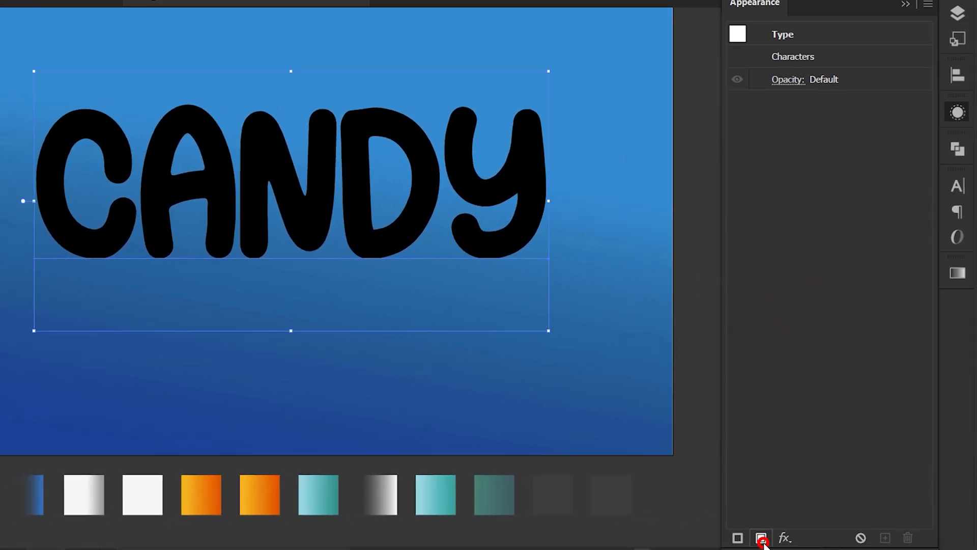
click(762, 538)
click(762, 538)
click(762, 538)
click(762, 538)
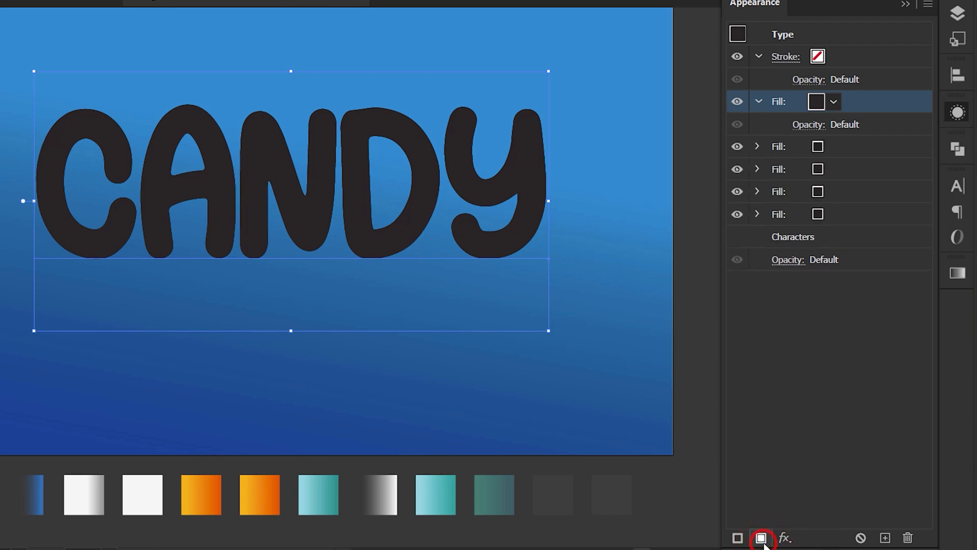
click(762, 538)
click(762, 538)
click(761, 538)
click(762, 538)
click(762, 538)
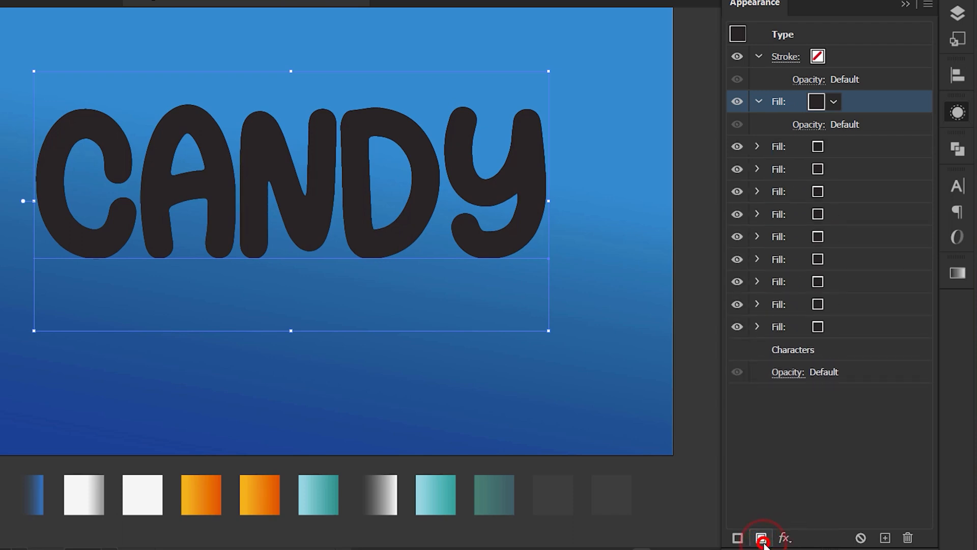
Step: Apply the white-to-gray gradient of the third swatch to the text's topmost fill with the Eyedropper and set its angle to -90°
click(49, 236)
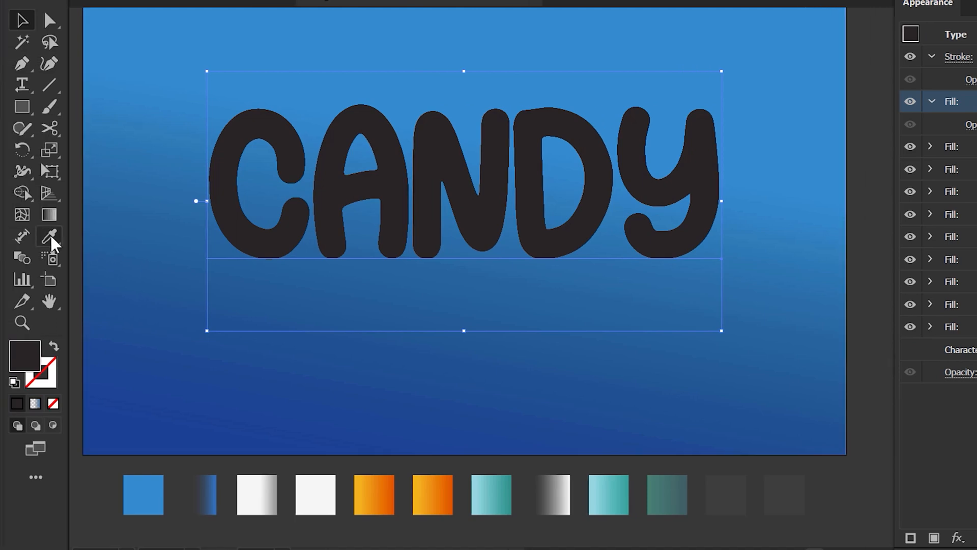
click(268, 487)
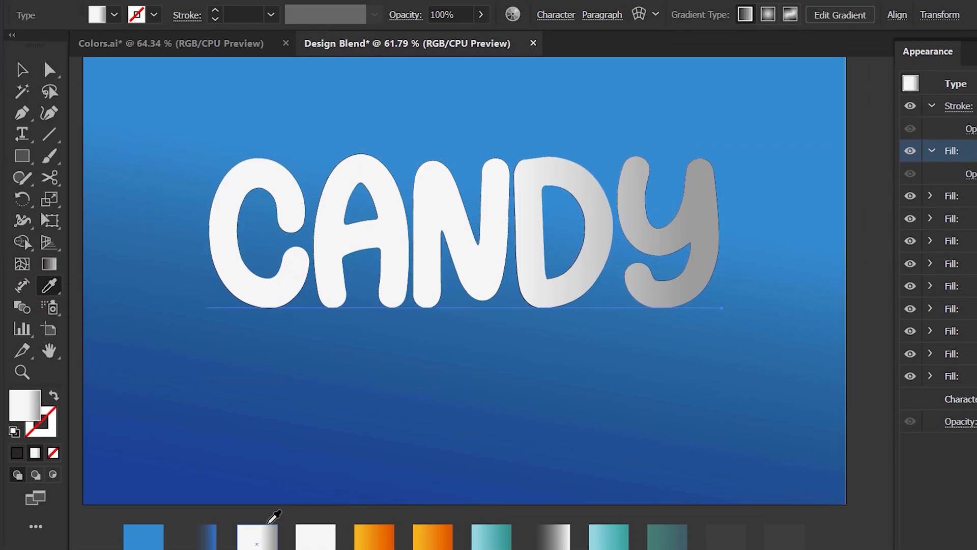
click(362, 17)
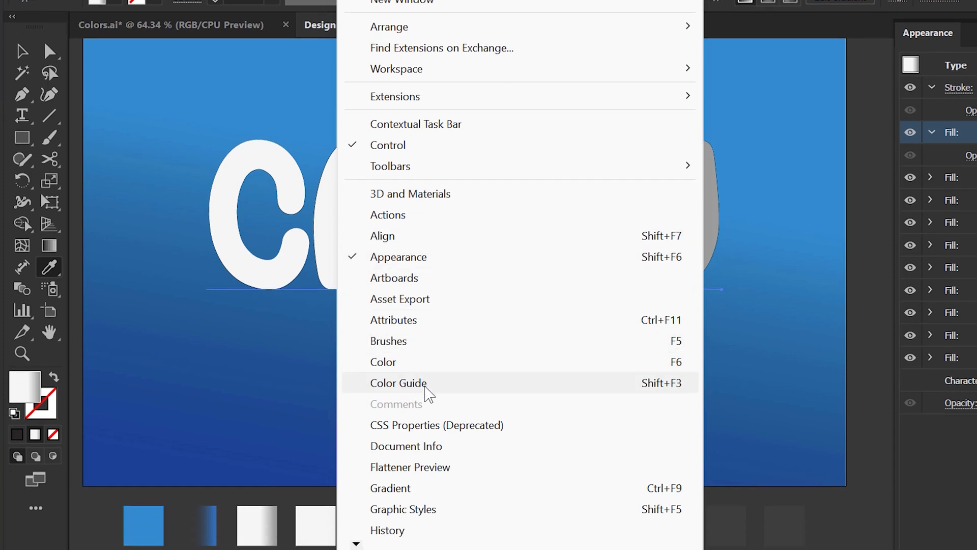
click(430, 488)
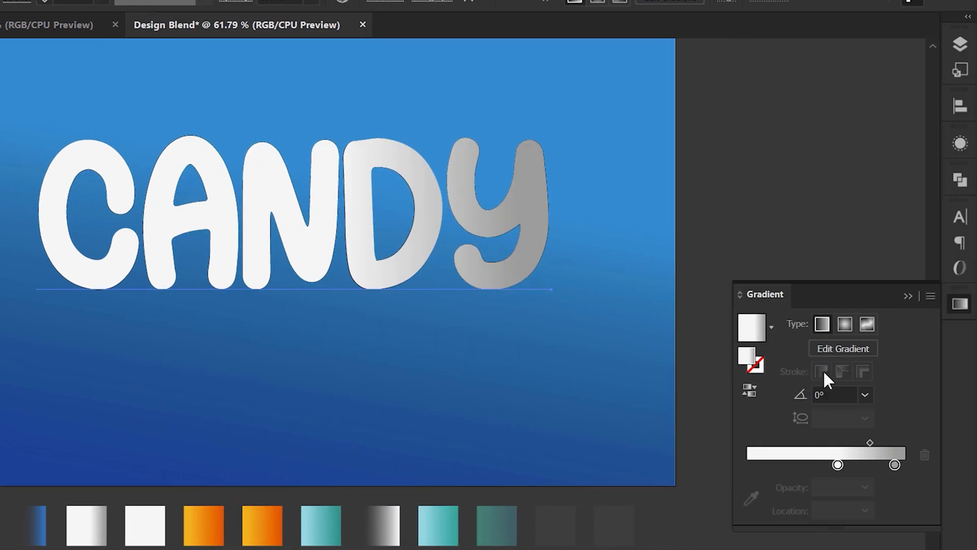
drag(863, 292, 811, 371)
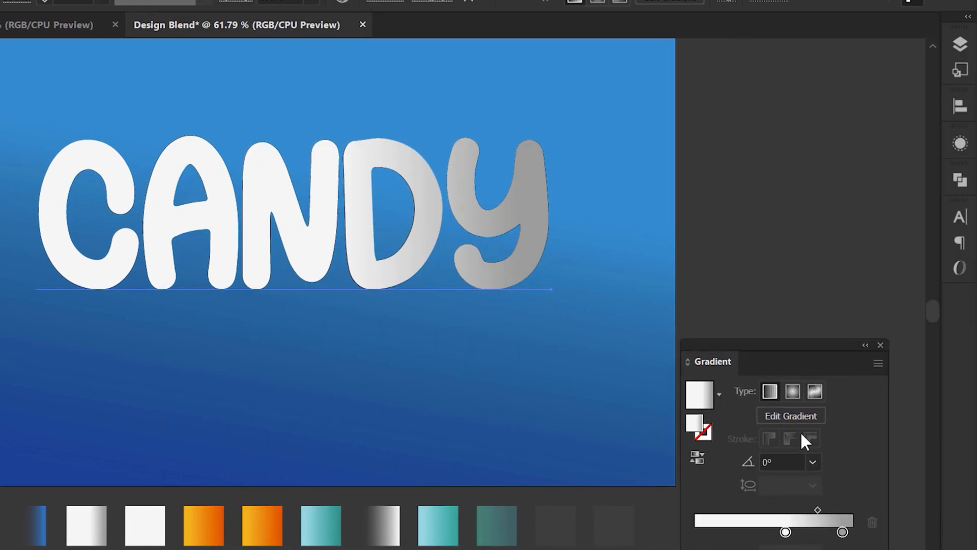
click(813, 461)
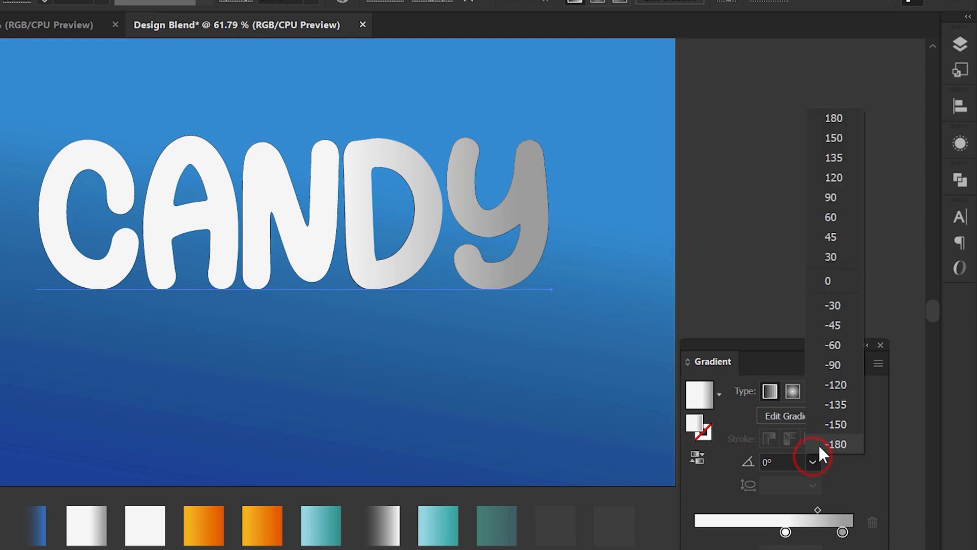
click(844, 366)
drag(819, 349, 874, 319)
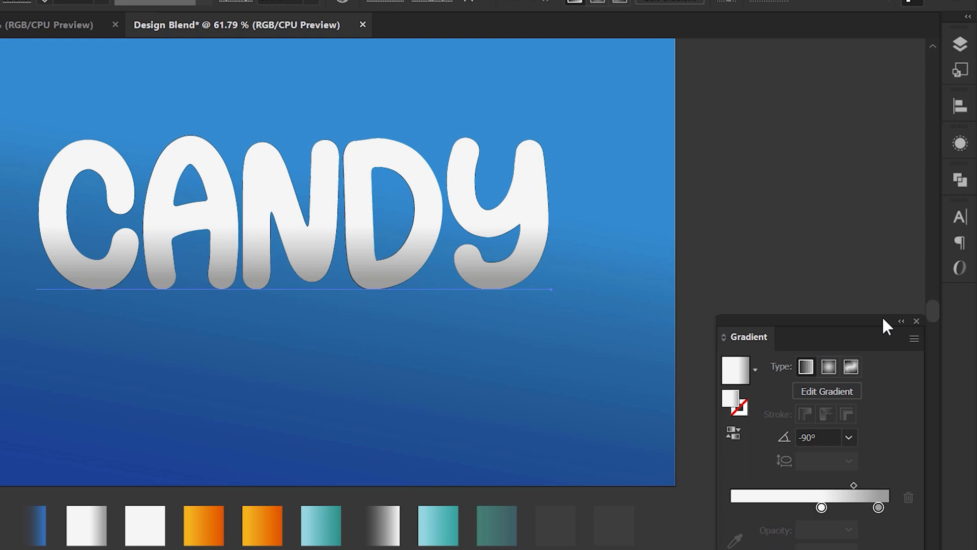
Step: Add an Offset Path effect of -1 px to the text's topmost gradient fill
click(961, 145)
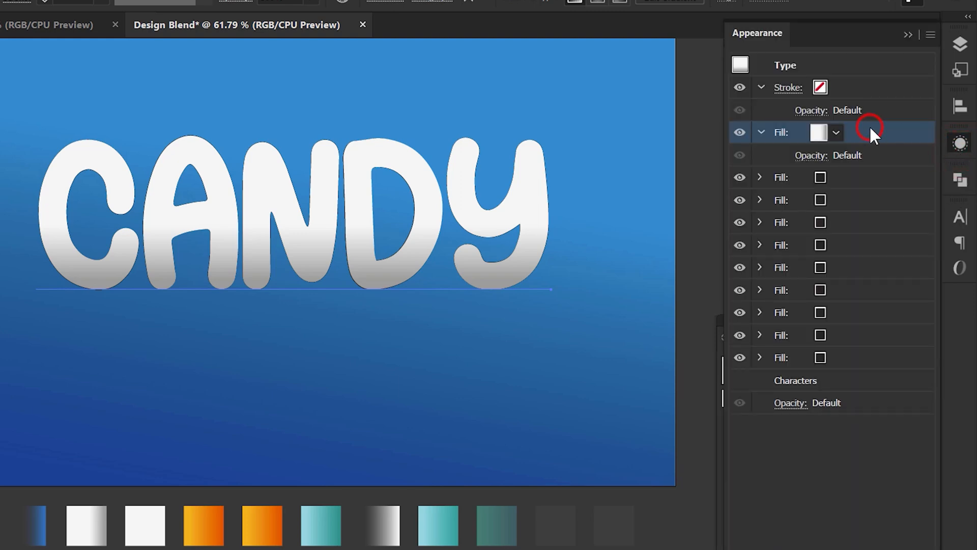
click(788, 539)
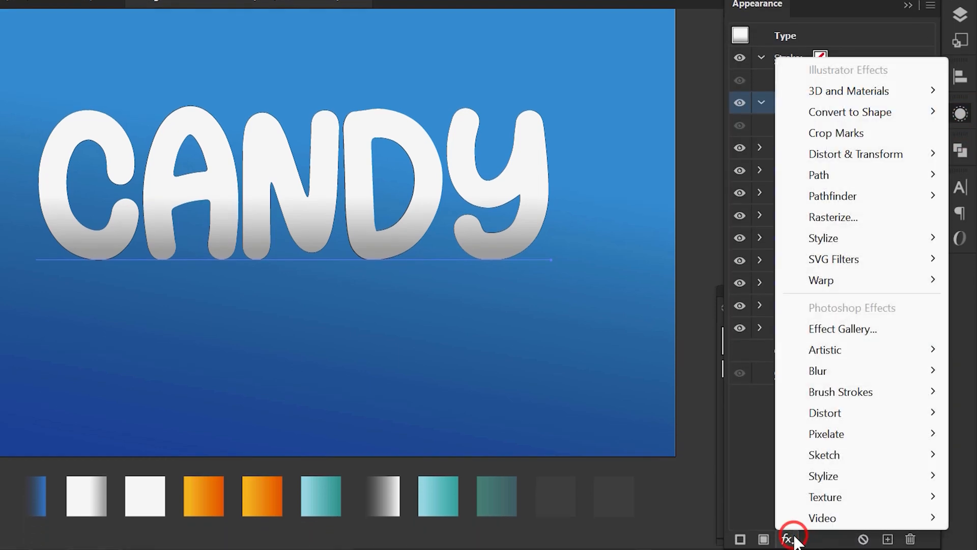
click(860, 176)
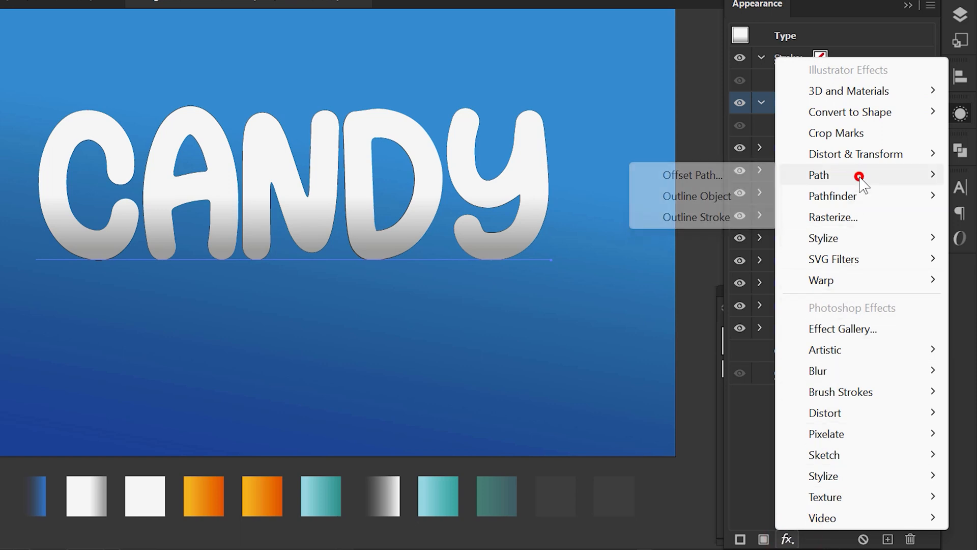
click(717, 175)
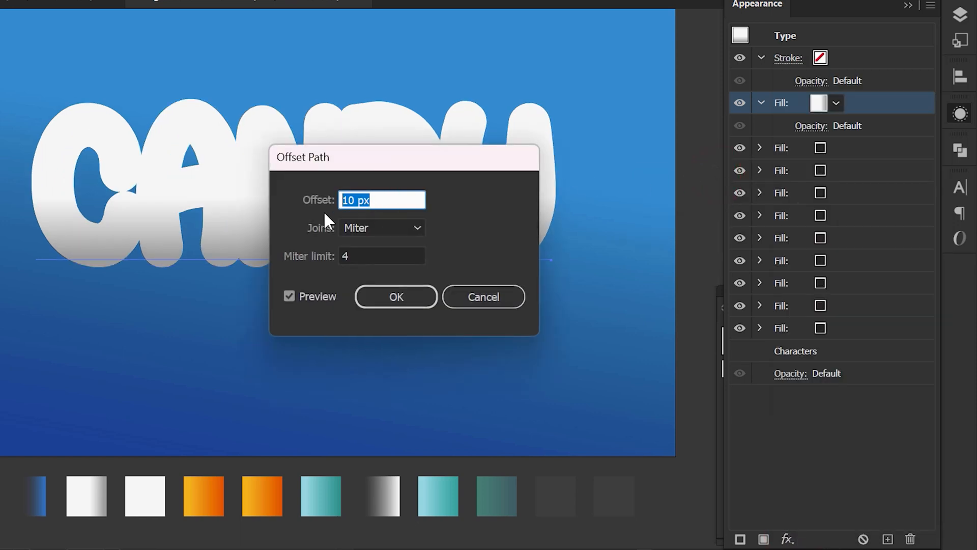
text(-1)
click(392, 285)
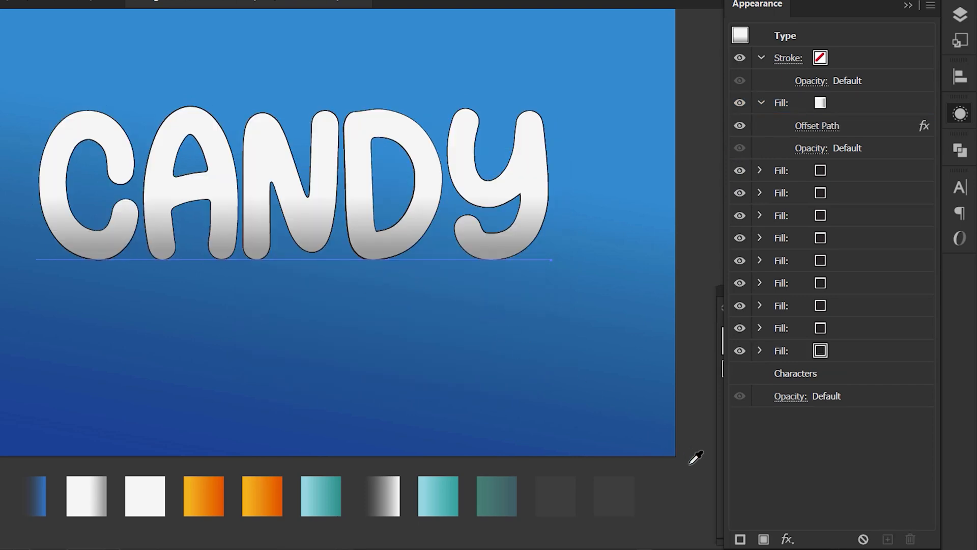
Step: Add a Transform effect to the text moving -1 px horizontally and vertically, with Transform Patterns enabled and Transform Objects disabled
click(787, 538)
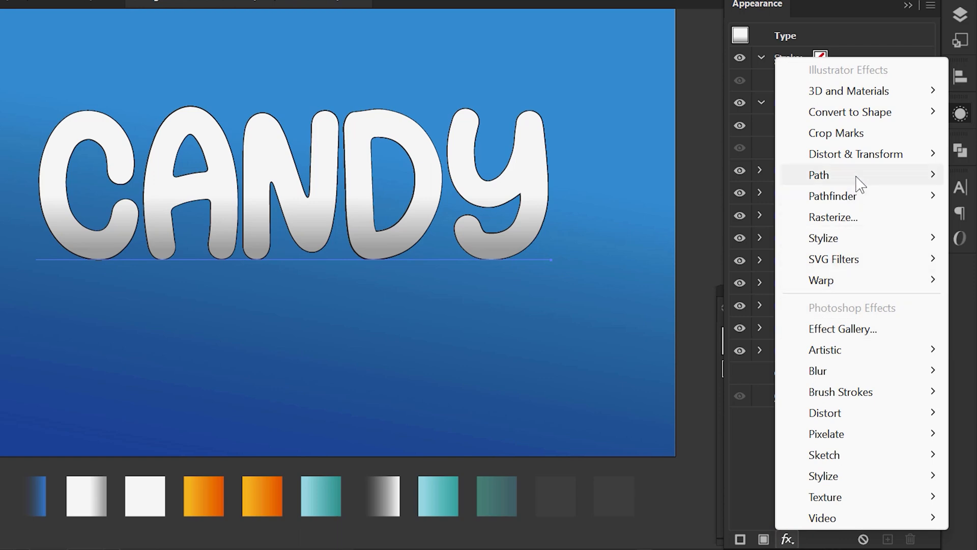
click(863, 153)
click(681, 216)
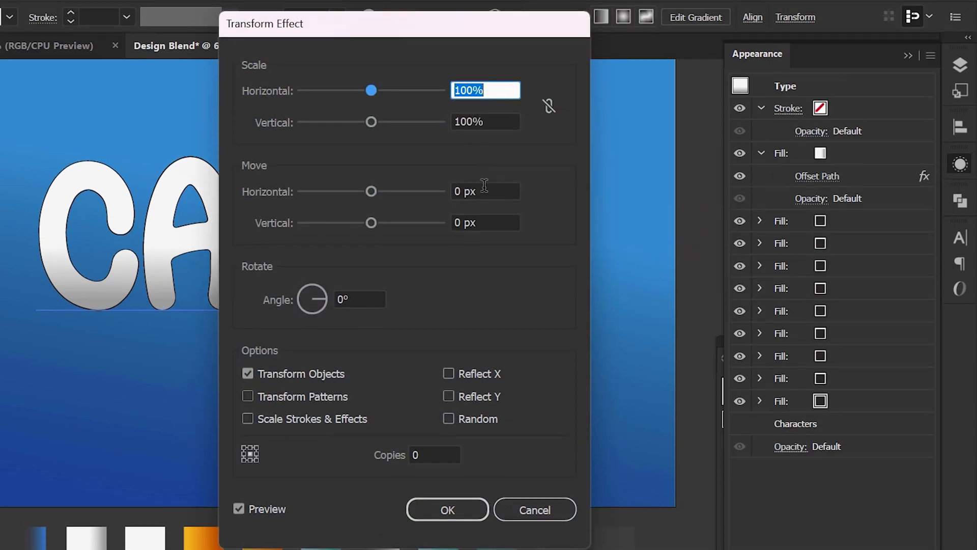
click(482, 192)
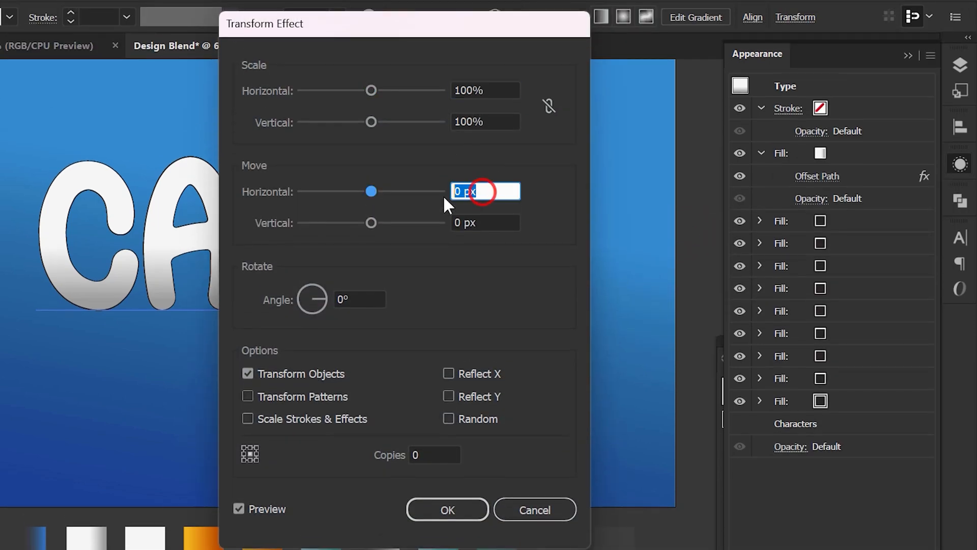
text(-1)
click(487, 216)
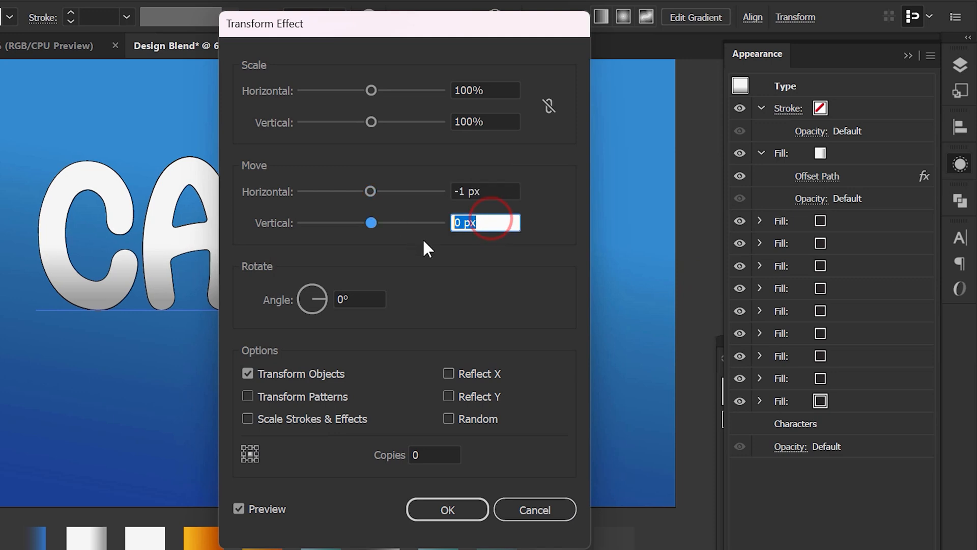
text(-1)
click(317, 395)
click(316, 374)
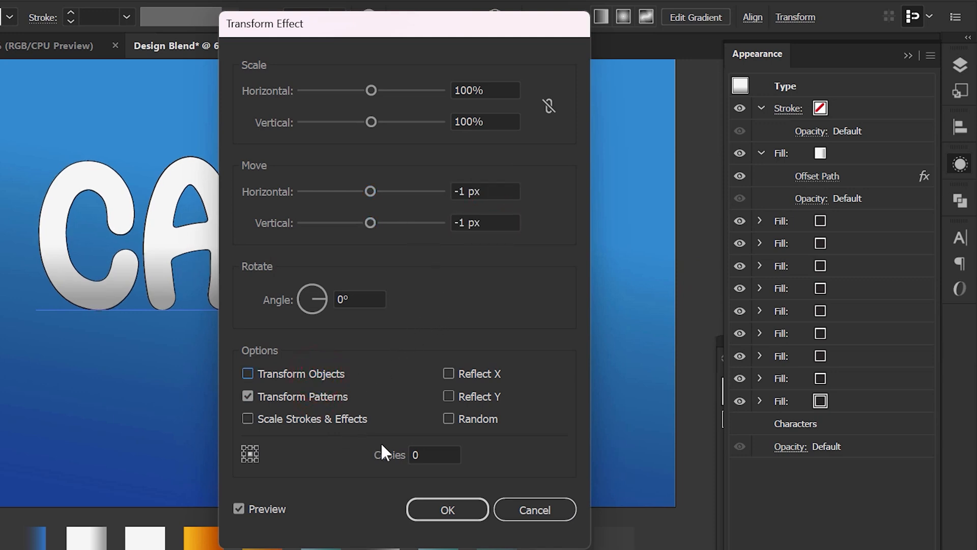
click(450, 503)
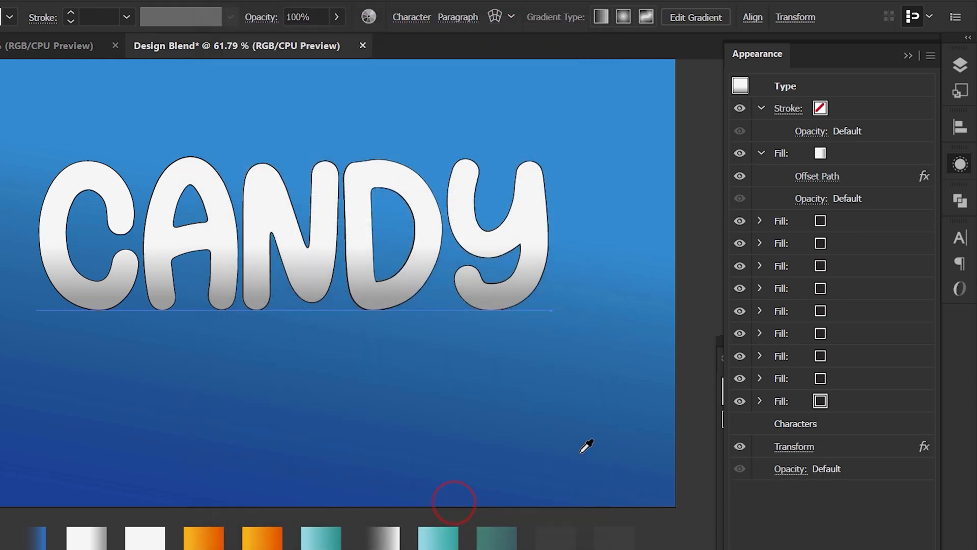
Step: Set the opacity of the text's topmost gradient fill to 70%
click(802, 198)
click(780, 228)
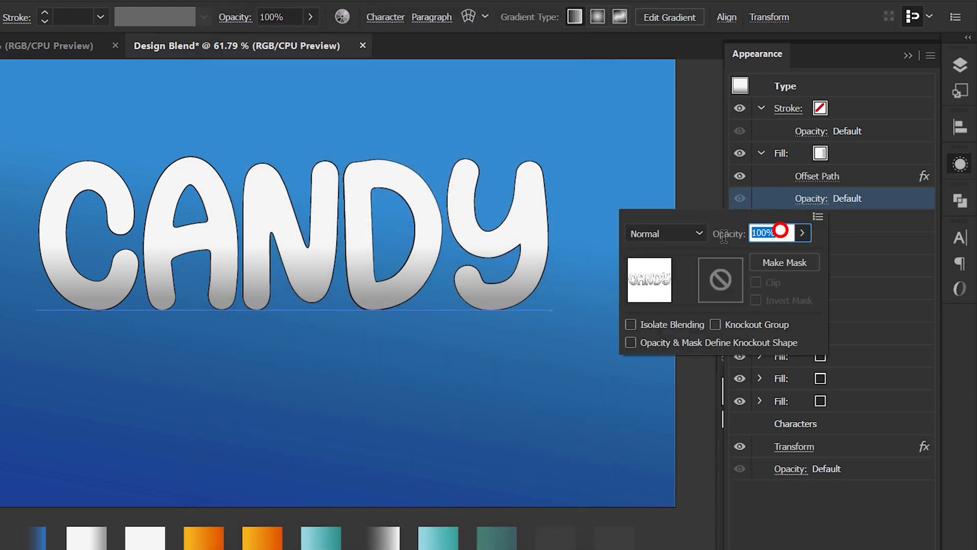
text(70)
key(Return)
Step: Apply the solid white of the fourth swatch to the text's second fill with the Eyedropper and select the third fill
click(855, 222)
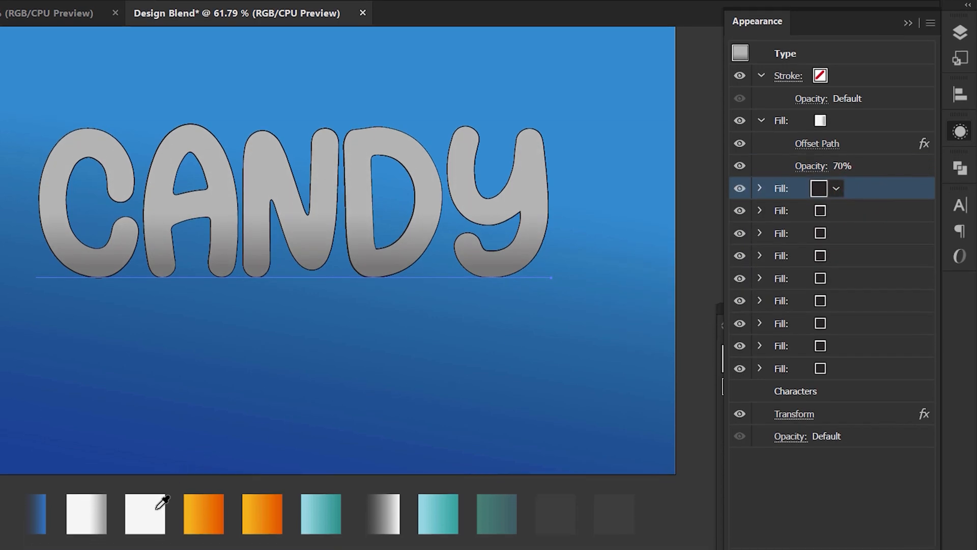
click(157, 507)
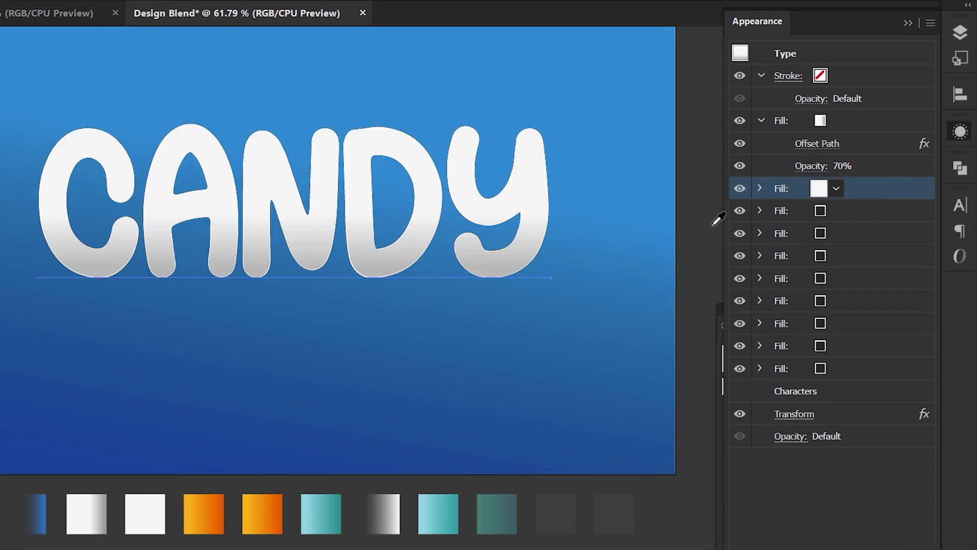
click(848, 209)
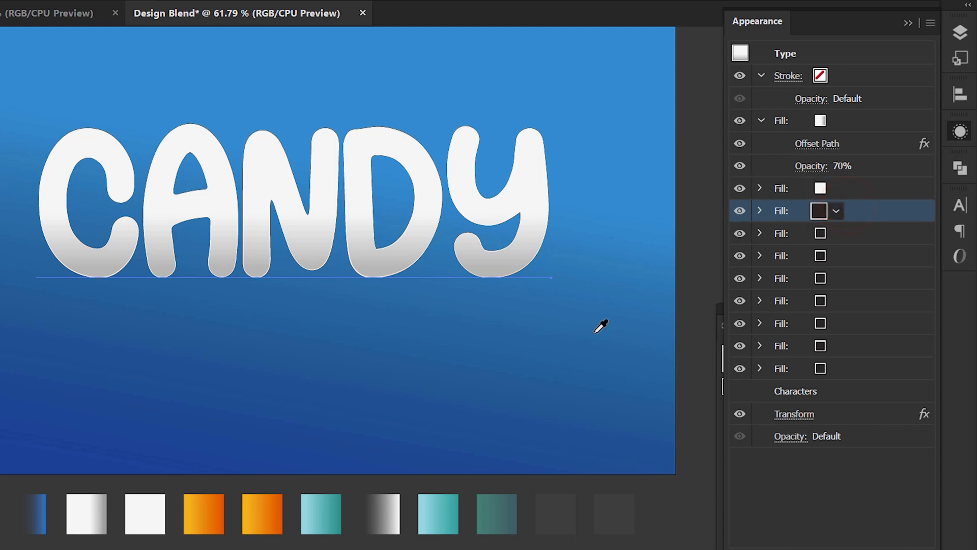
Step: Apply the first orange gradient swatch to the text's third fill and give that fill a Drop Shadow in Color Burn mode
click(200, 513)
click(759, 210)
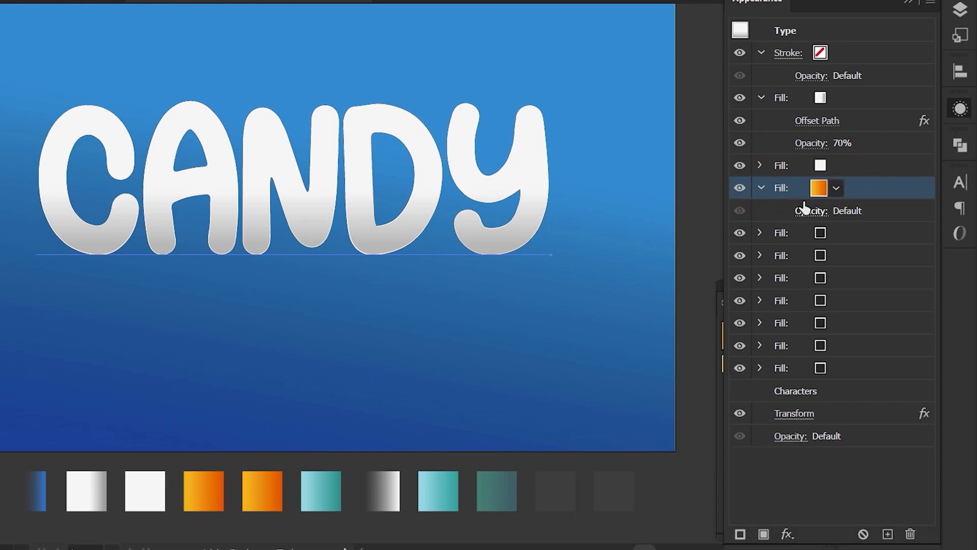
click(790, 522)
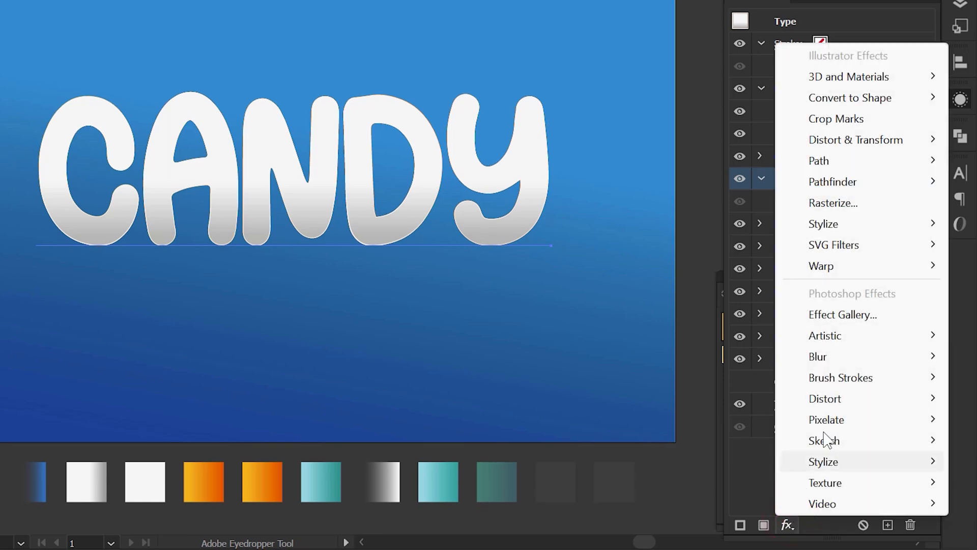
click(873, 224)
click(662, 225)
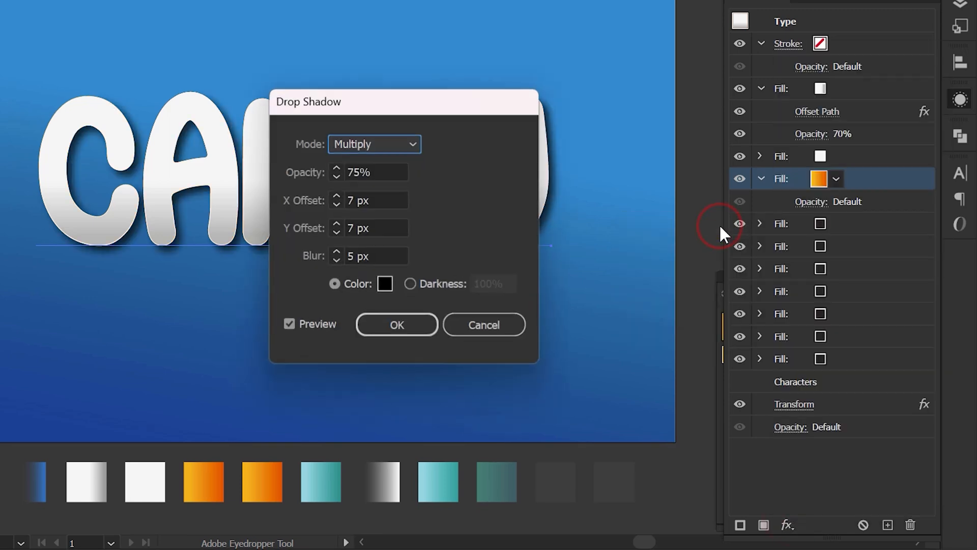
click(377, 145)
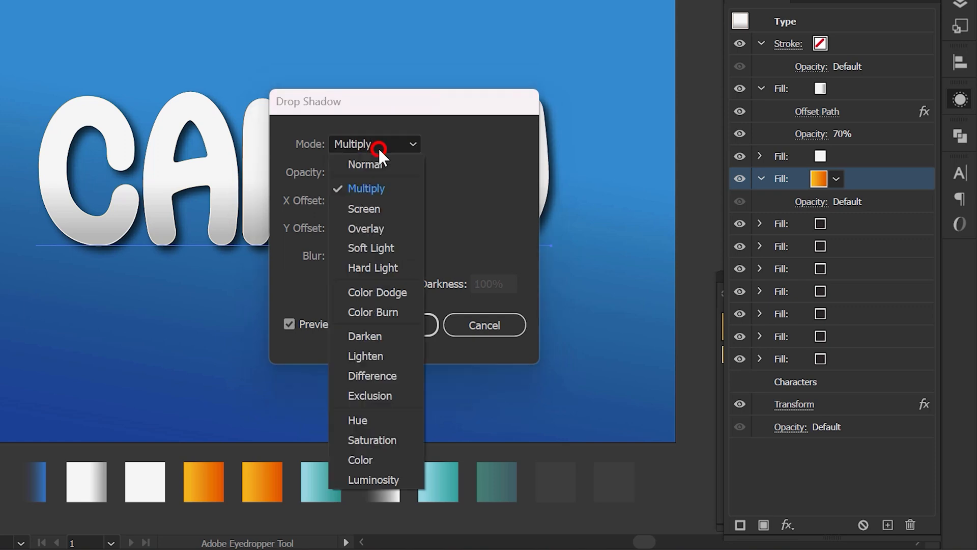
click(383, 310)
Step: Set the third fill's Drop Shadow to 10% opacity, X offset -1 px, Y offset 2 px and blur 0 px
click(385, 172)
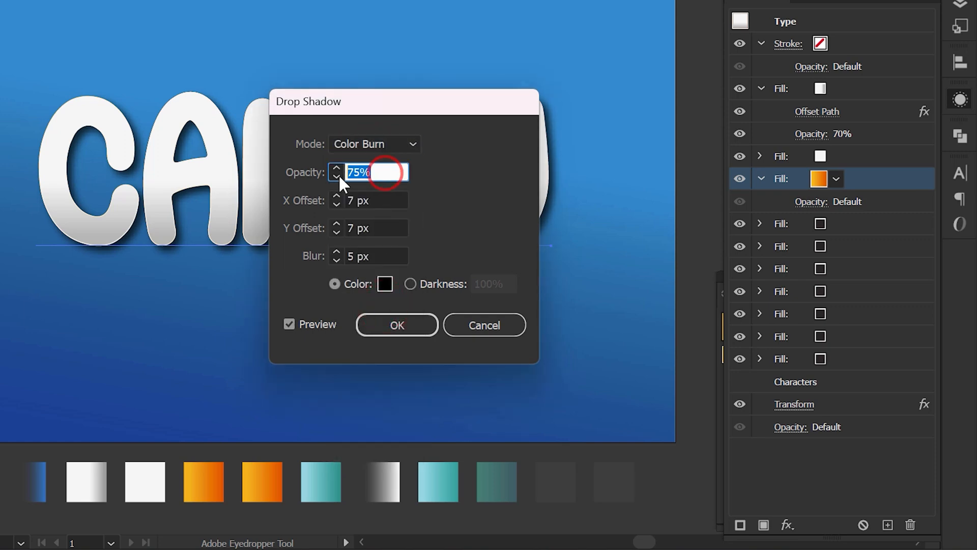
text(10)
click(391, 200)
text(-1)
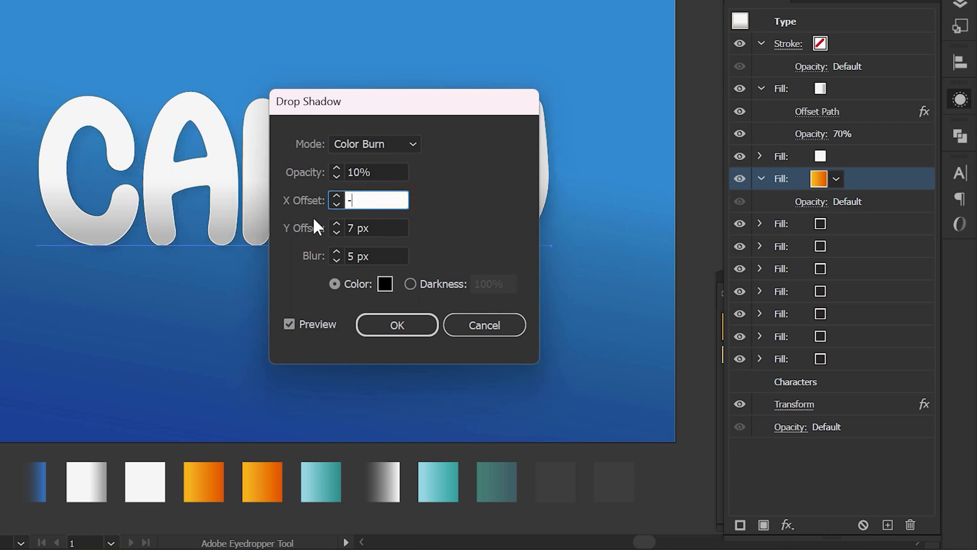
click(375, 228)
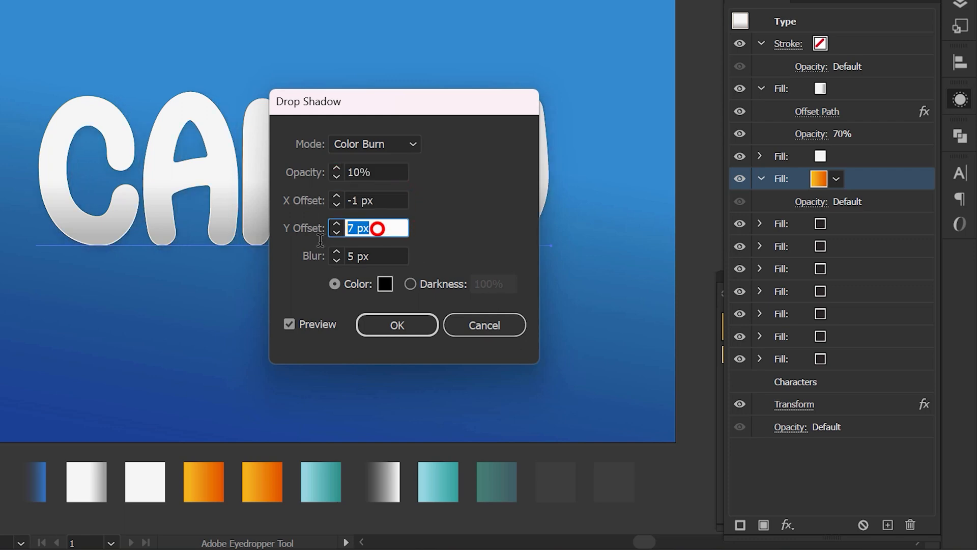
text(2)
click(376, 257)
click(393, 324)
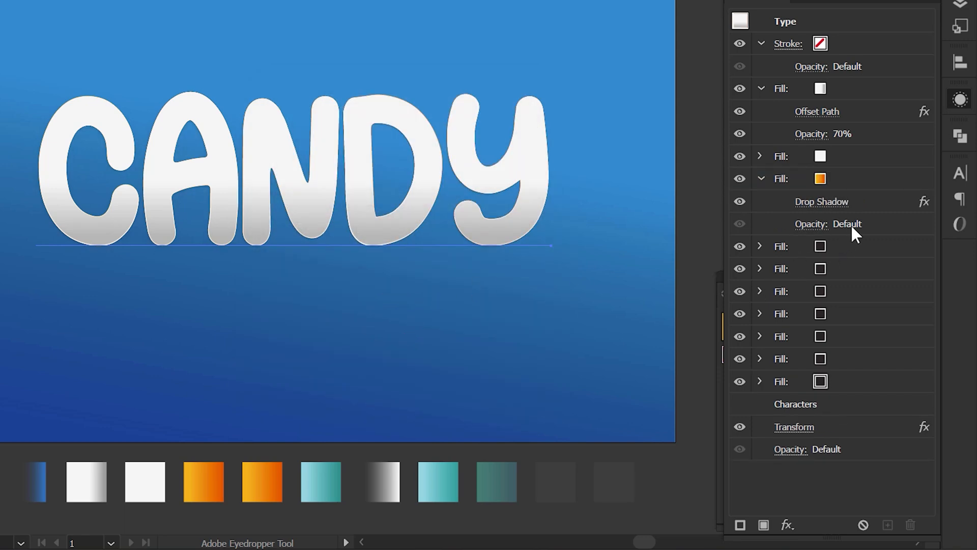
Step: Add a Transform effect to the third fill moving -0.5 px horizontally and 0.5 px vertically, with 20 copies
click(866, 183)
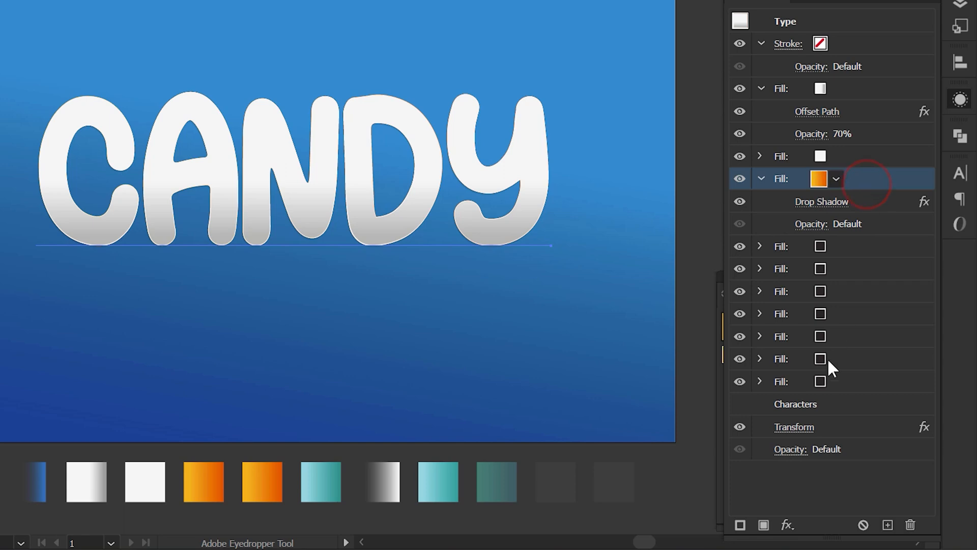
click(789, 524)
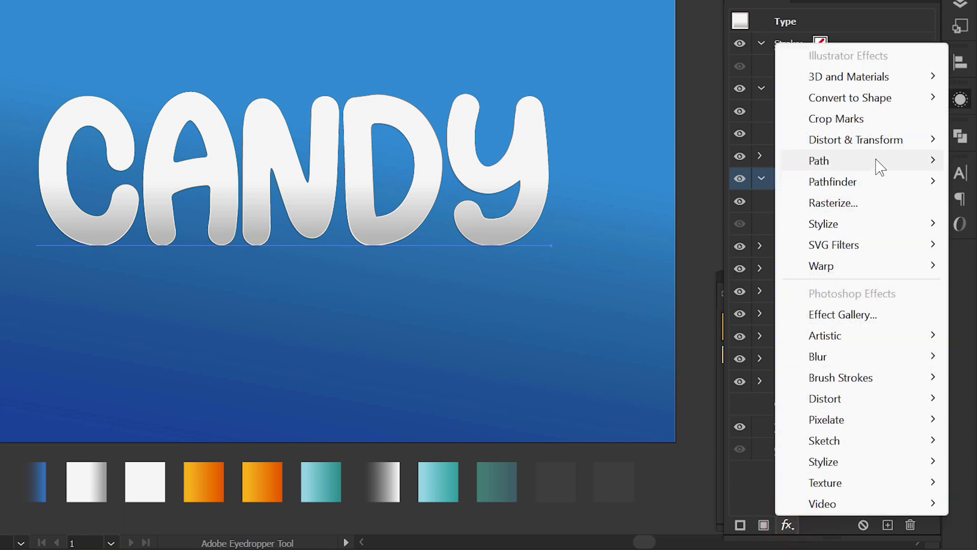
click(886, 141)
click(657, 203)
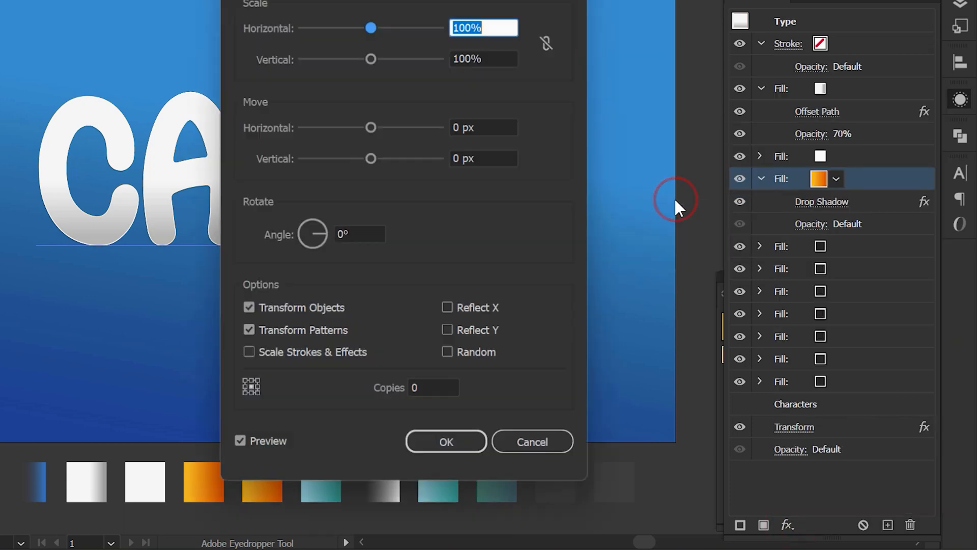
click(481, 187)
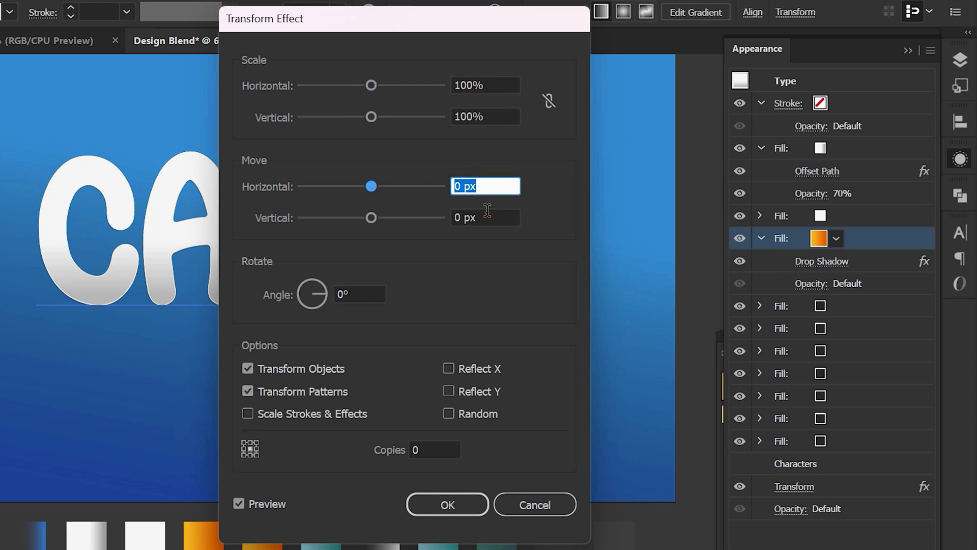
text(-)
click(497, 217)
text(0.5)
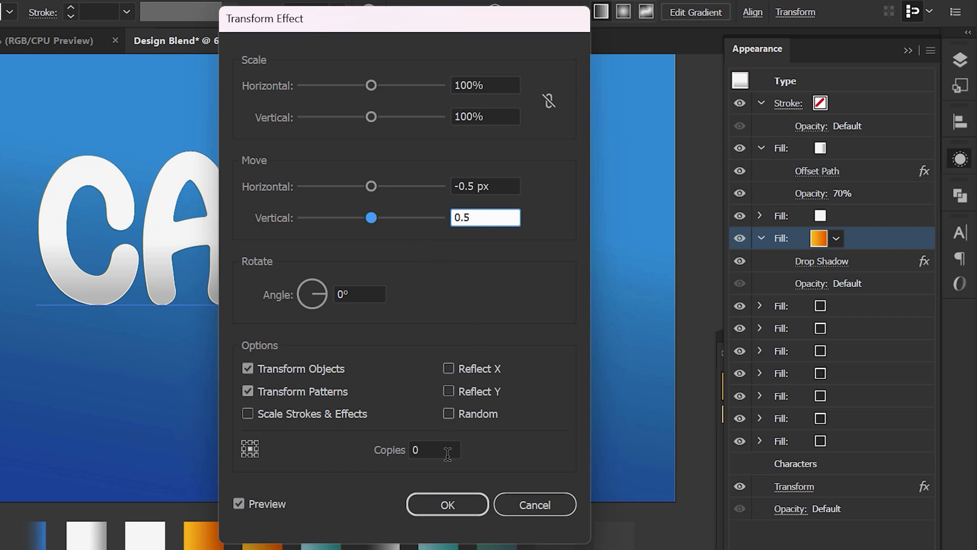
click(432, 448)
text(210)
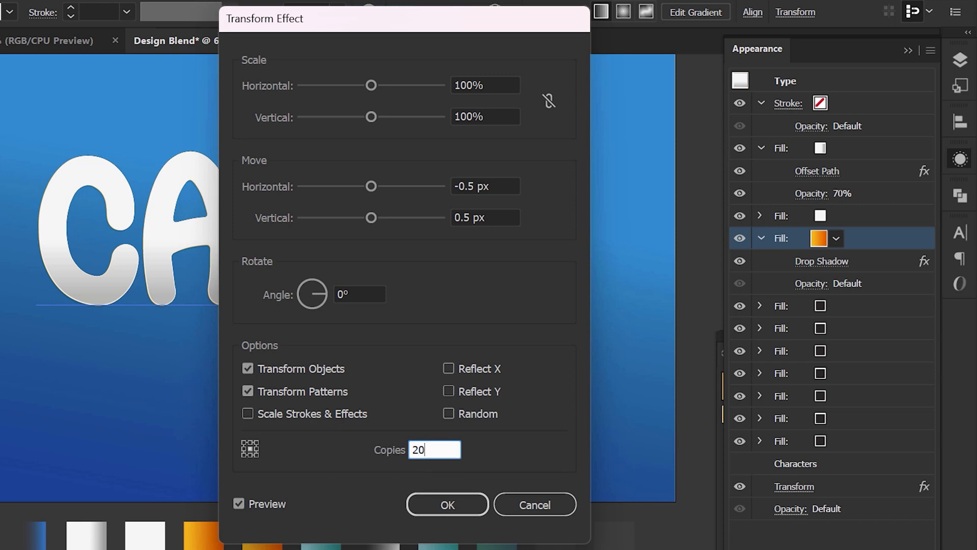
click(469, 494)
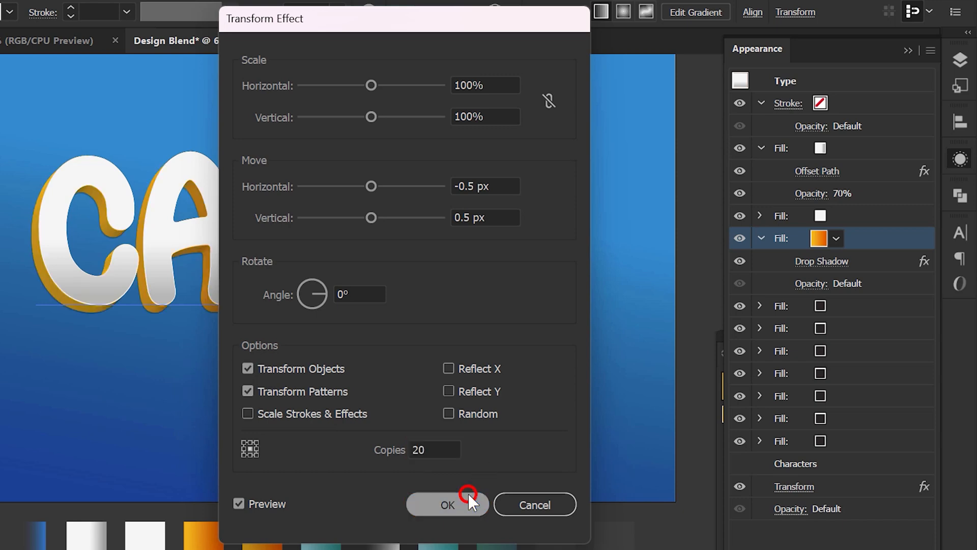
Step: Set the gradient angle of the text's third fill to -90°
click(835, 331)
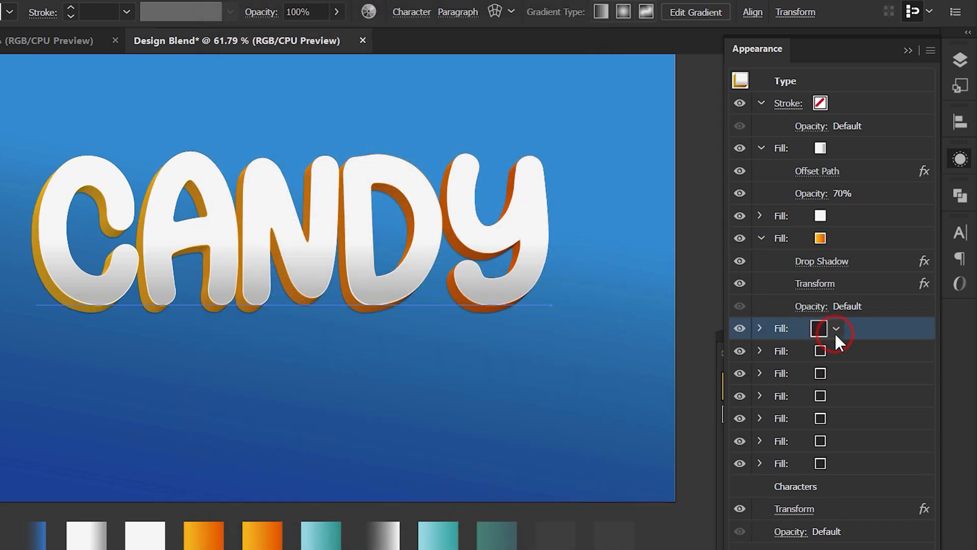
click(890, 239)
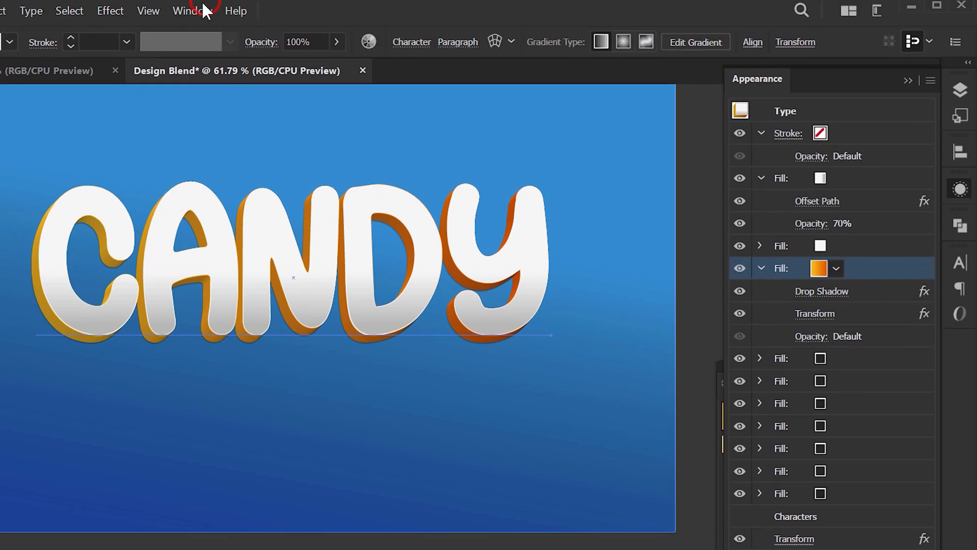
click(205, 10)
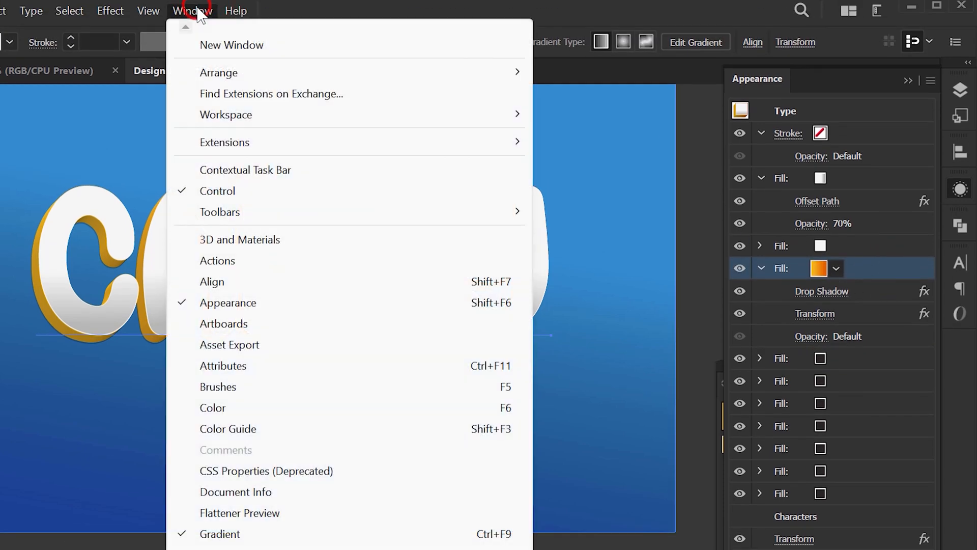
click(297, 444)
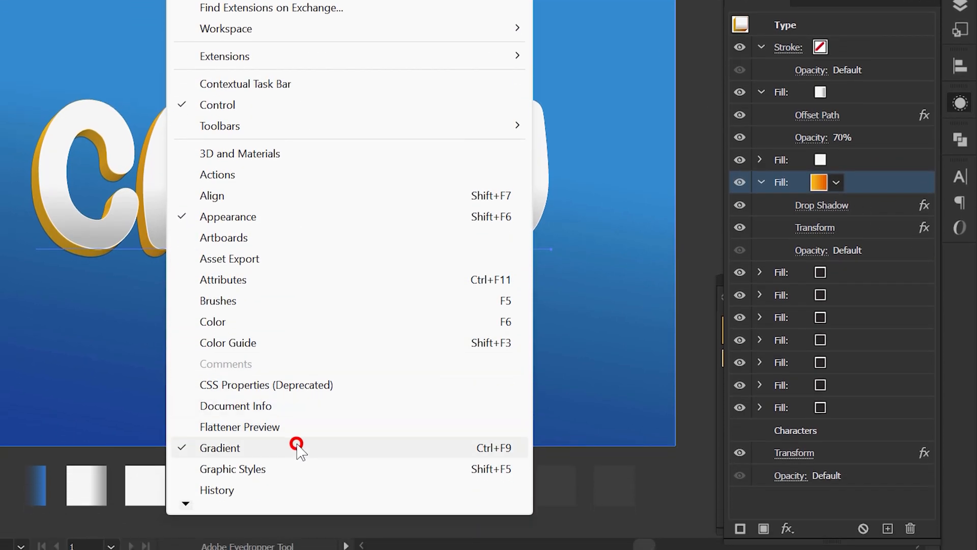
drag(788, 293, 586, 298)
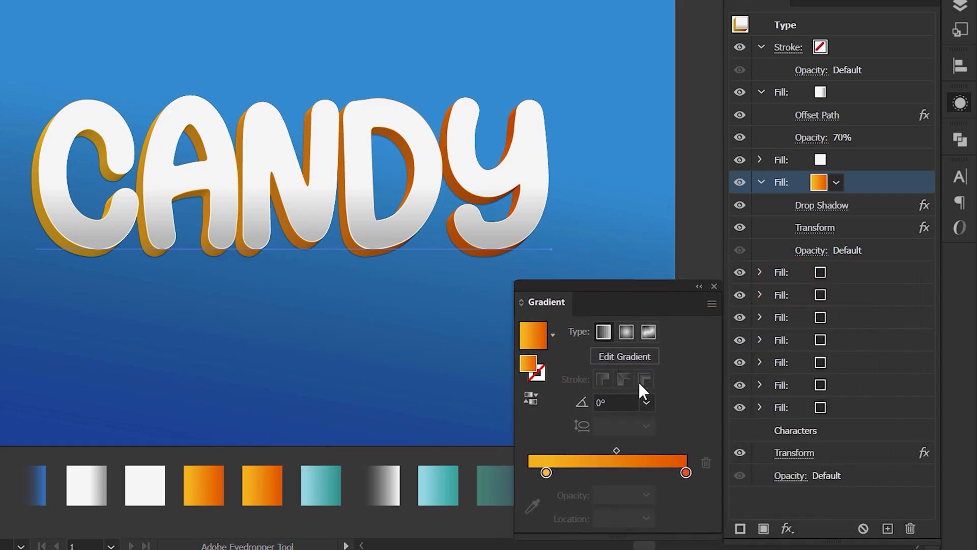
click(644, 395)
click(670, 304)
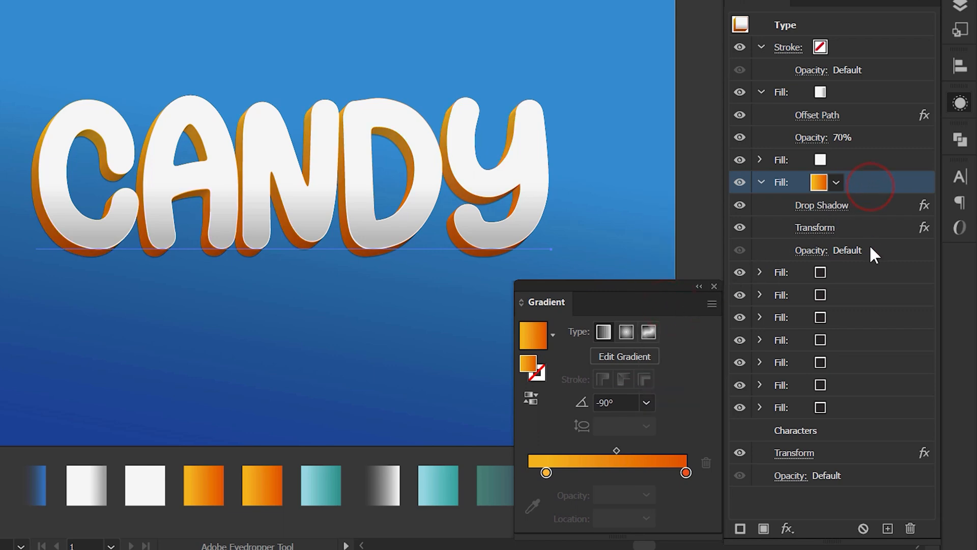
Step: Apply the second orange gradient swatch to the text's fourth fill and set its gradient angle to -90°
click(863, 273)
click(271, 478)
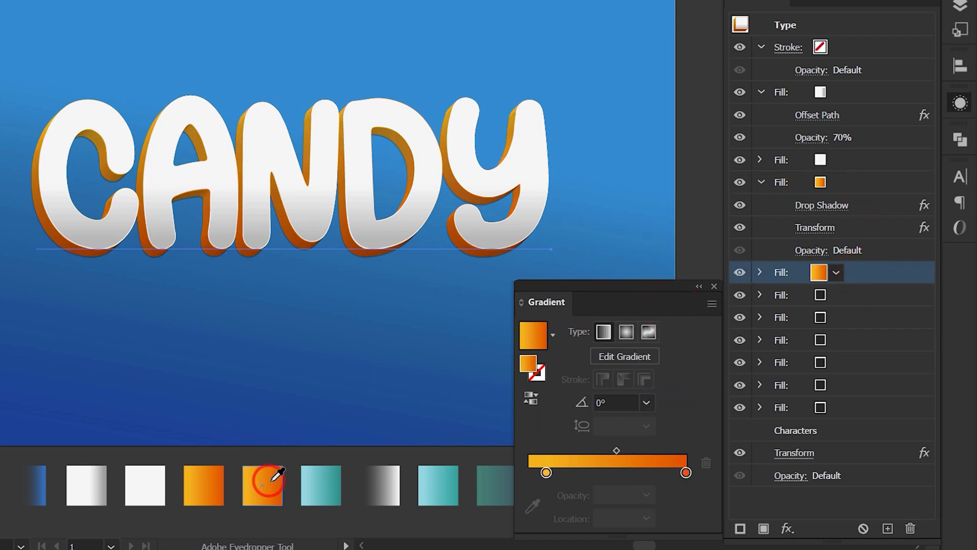
click(652, 404)
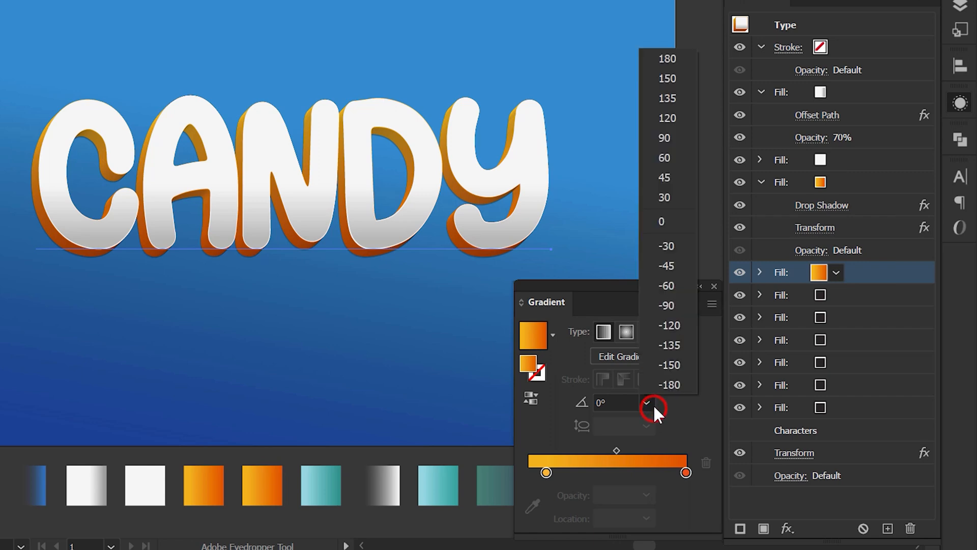
click(680, 304)
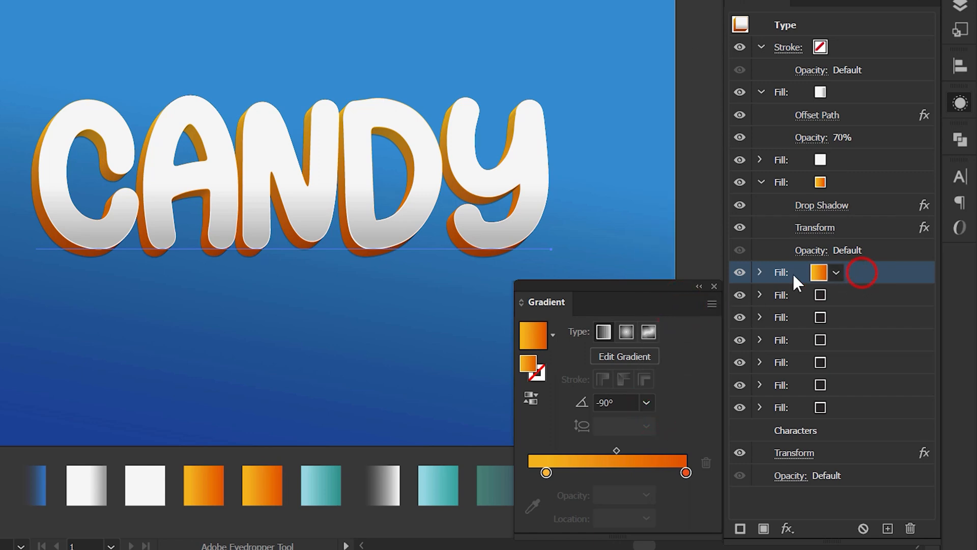
Step: Add a Transform effect to the fourth fill moving -0.5 px horizontally and 0.5 px vertically, with 20 copies
click(759, 273)
click(788, 529)
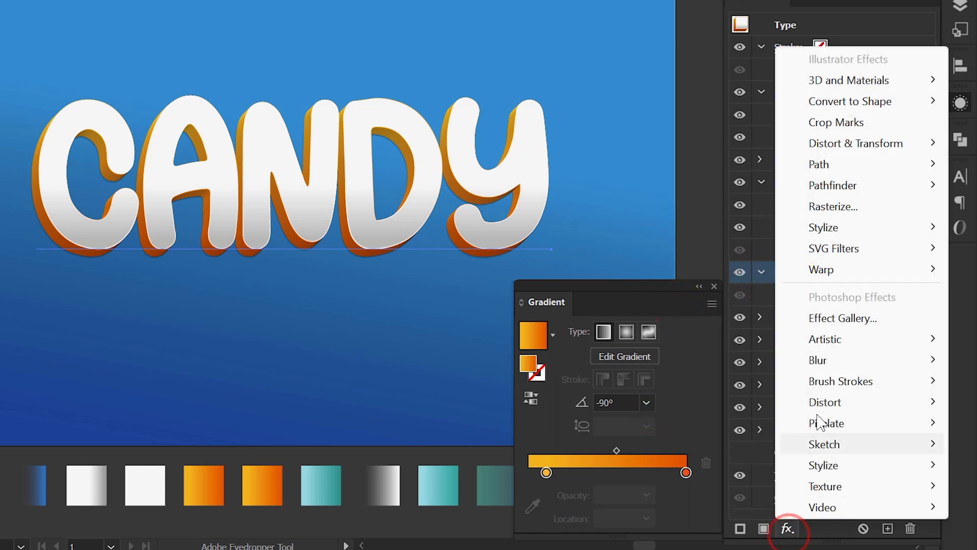
click(927, 142)
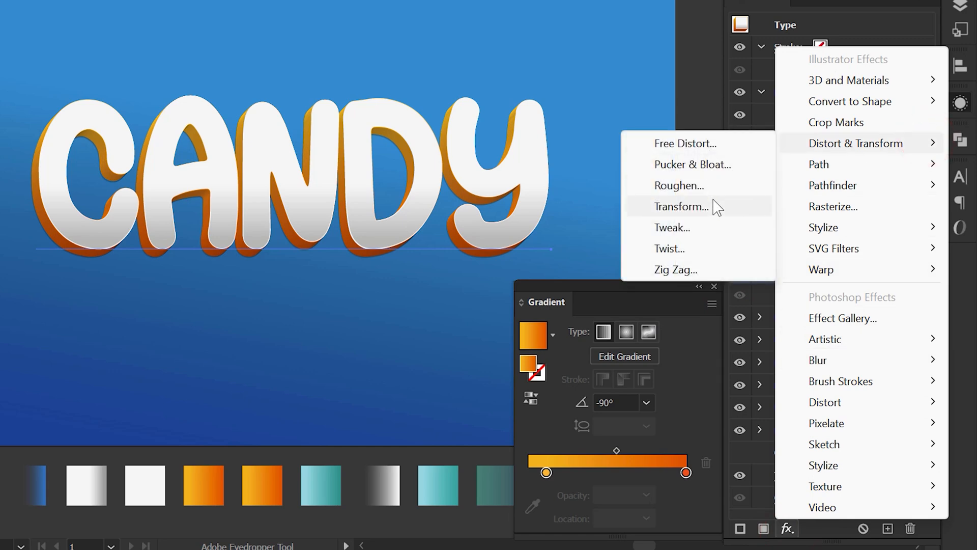
click(716, 205)
drag(492, 188, 451, 195)
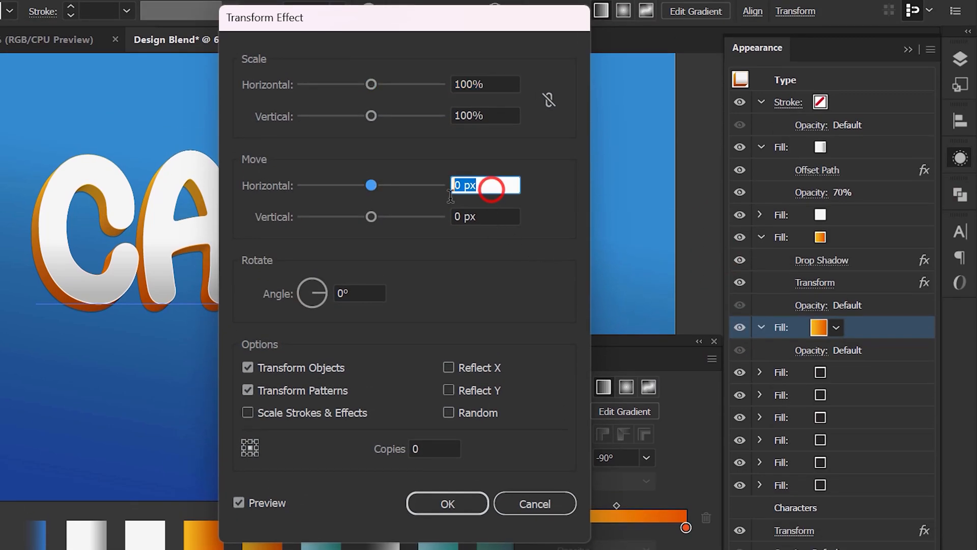
text(-0.5)
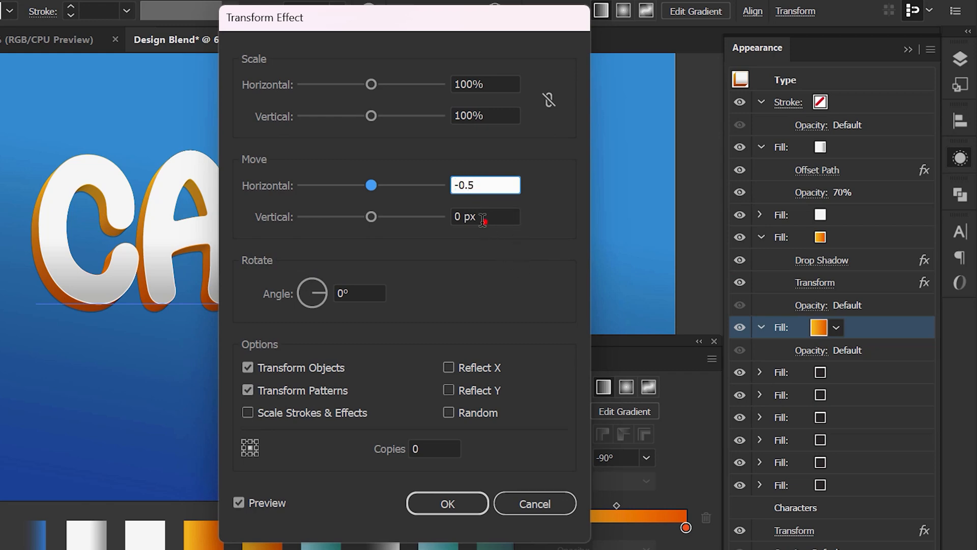
click(483, 218)
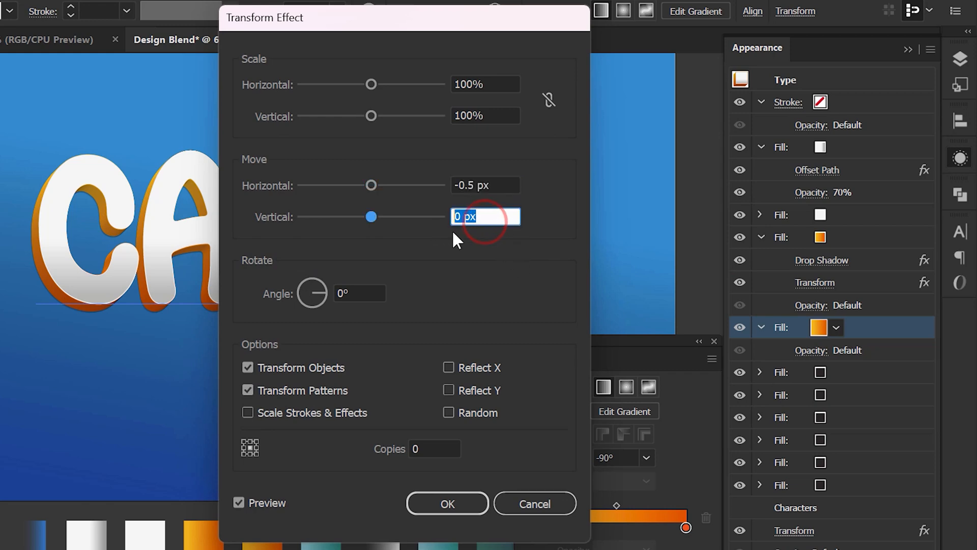
click(432, 448)
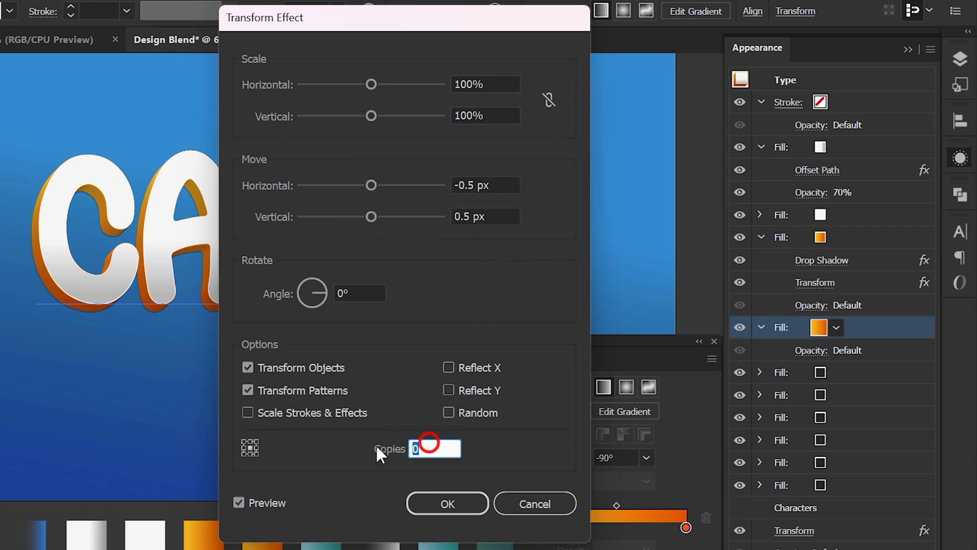
click(446, 496)
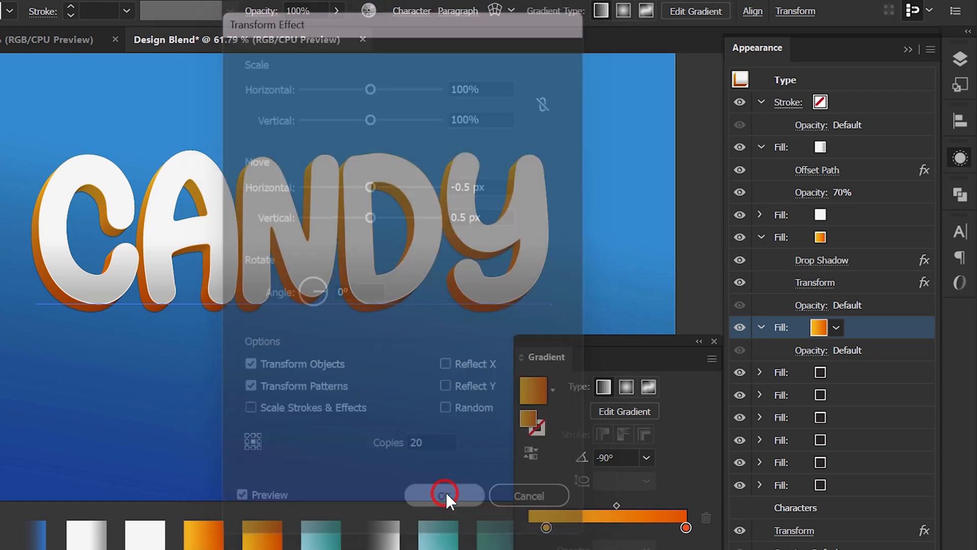
Step: Add a Drop Shadow effect to the fourth fill with Multiply mode and 45% opacity
click(859, 326)
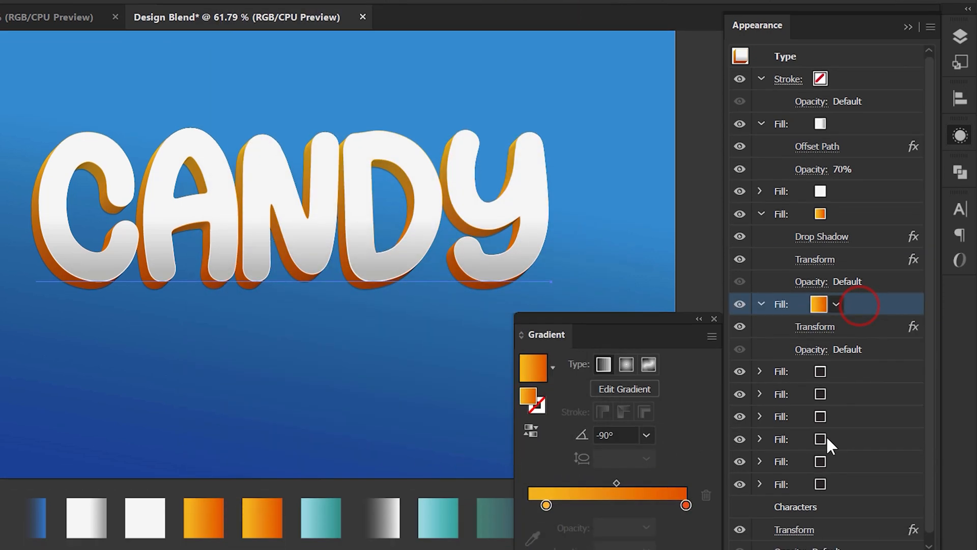
click(788, 531)
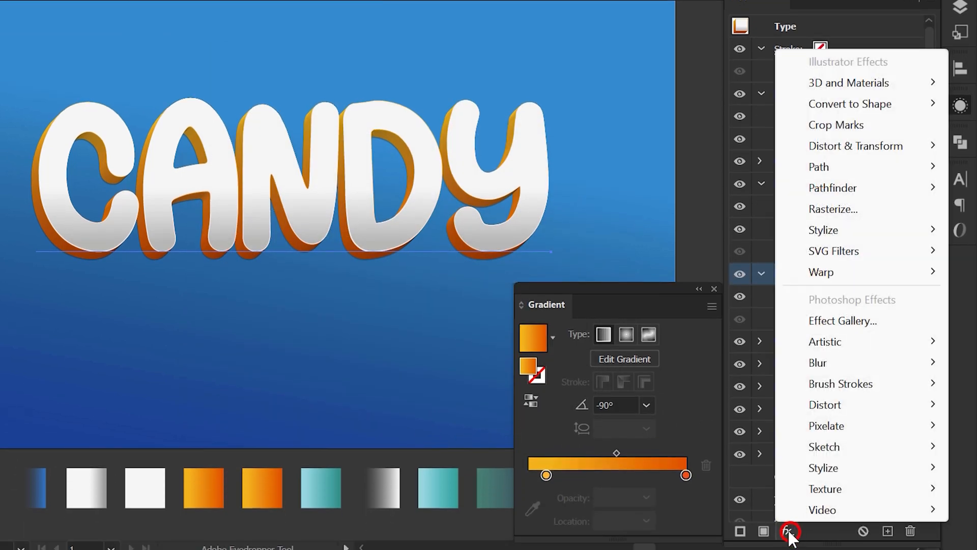
click(855, 229)
click(710, 228)
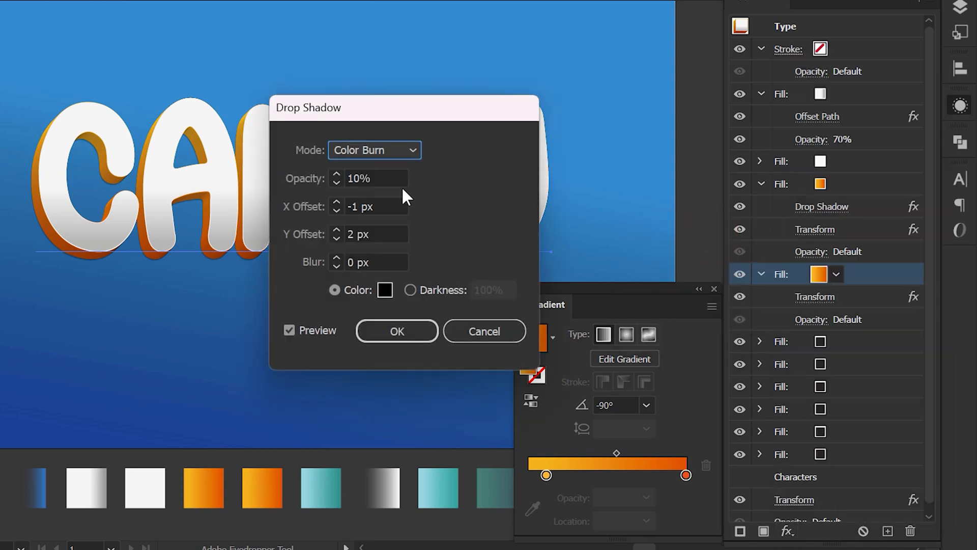
click(387, 153)
click(372, 192)
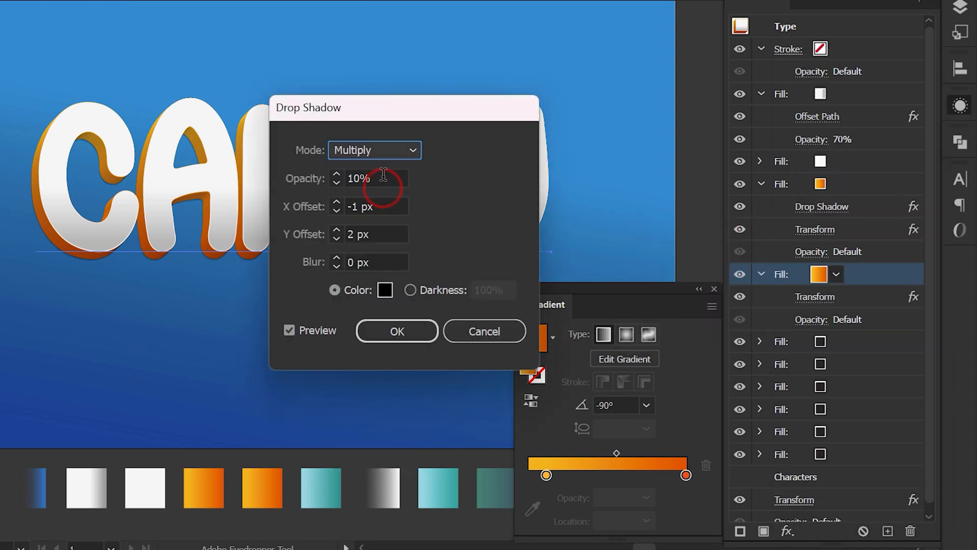
click(383, 177)
text(45)
Step: Set the fourth fill's drop shadow to a -3 px X offset, 5 px Y offset and 2 px blur, and apply it
click(383, 233)
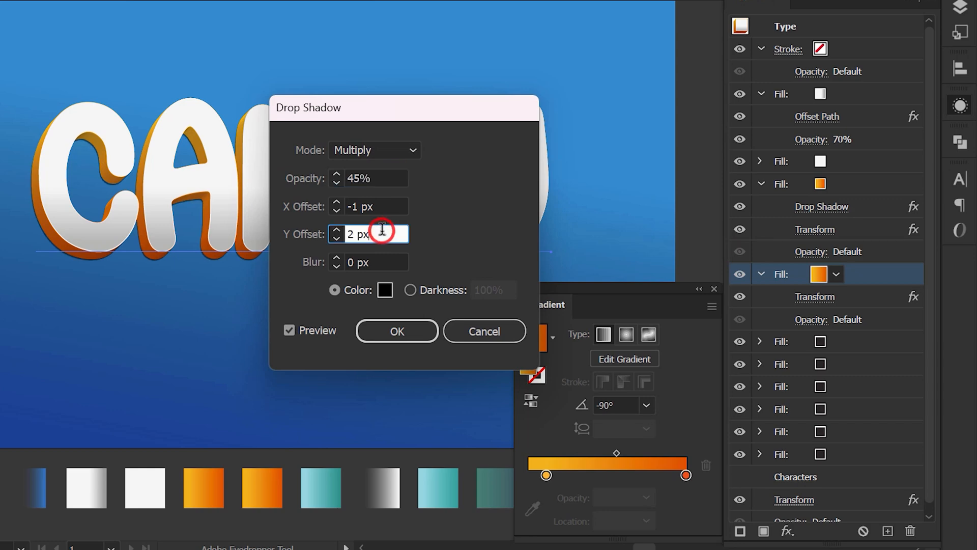
click(377, 207)
drag(374, 209, 340, 219)
text(-3)
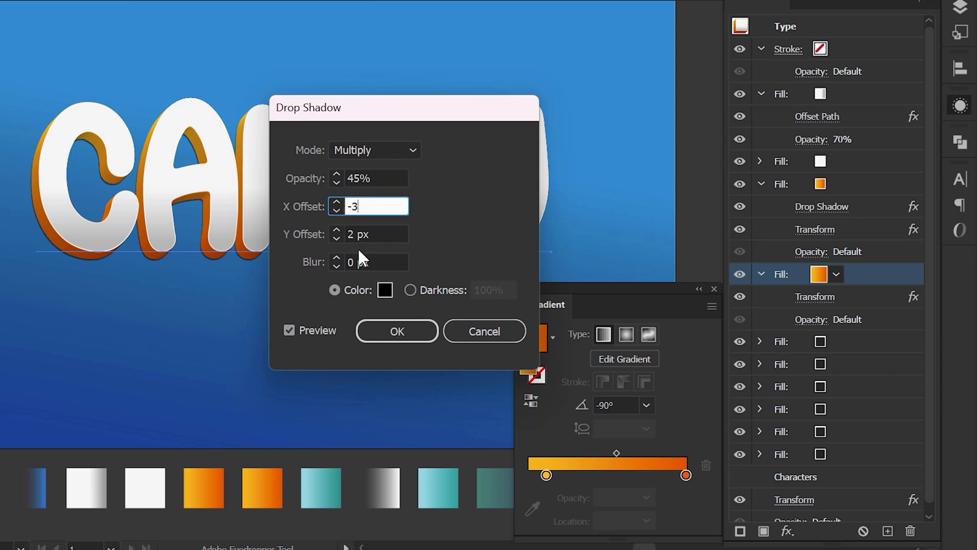
click(374, 234)
text(5)
click(375, 263)
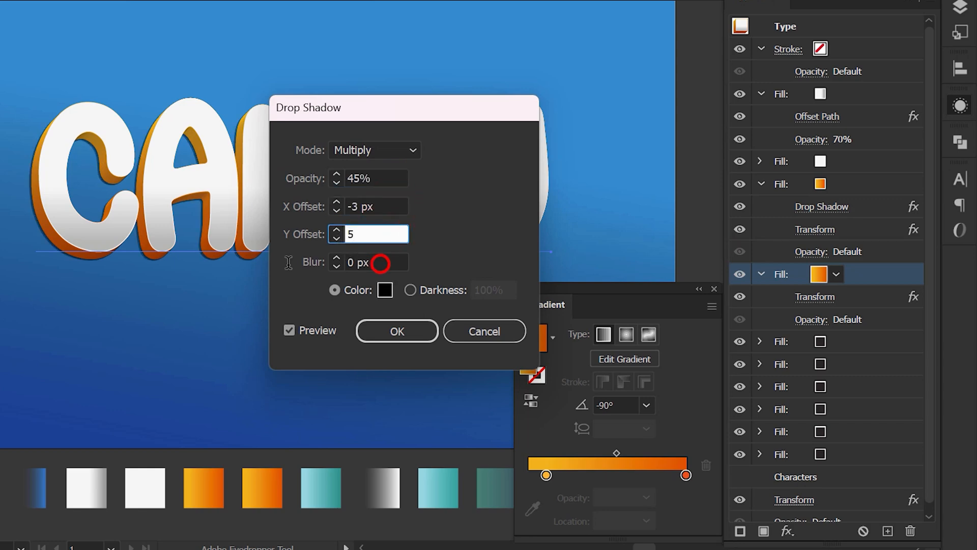
text(2)
click(399, 331)
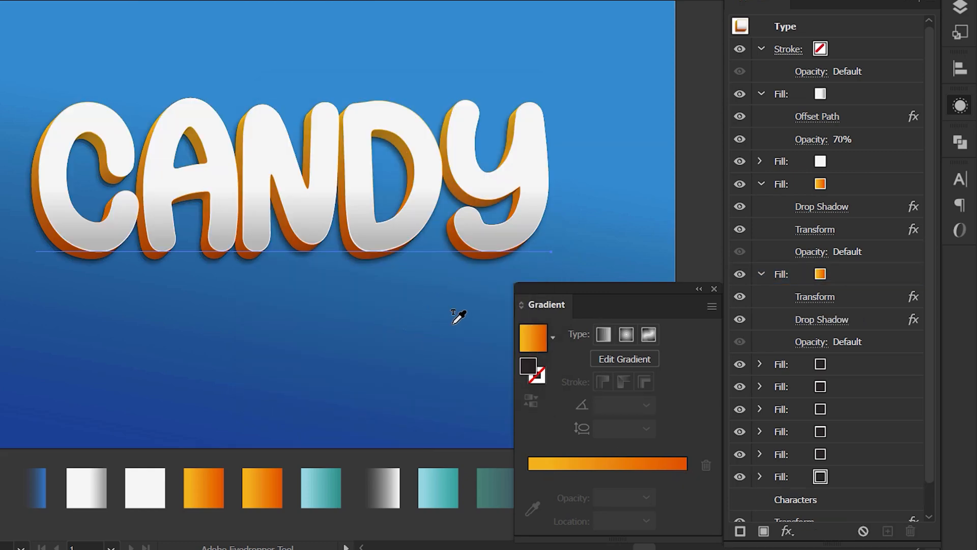
Step: Apply the first teal gradient swatch to the text's fifth fill and set its gradient angle to -90°
click(846, 371)
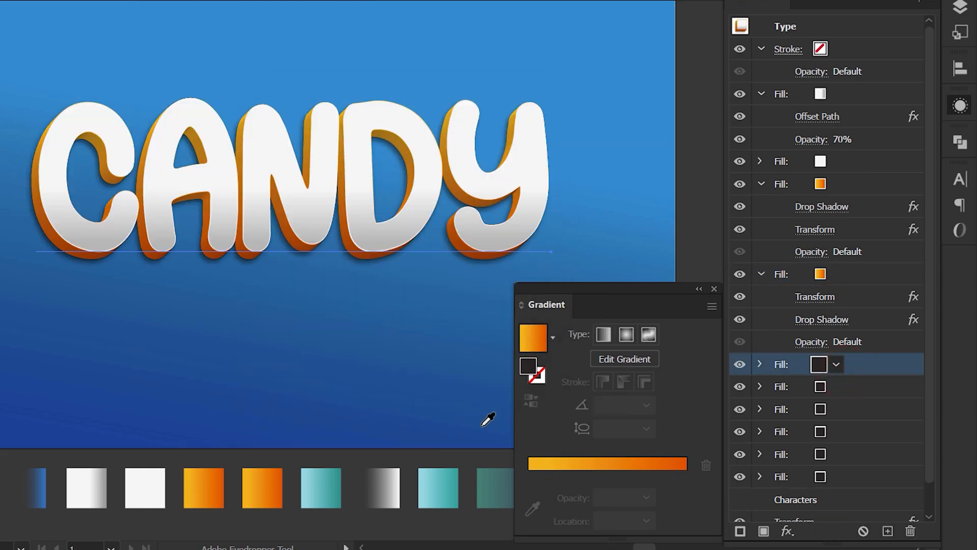
click(322, 491)
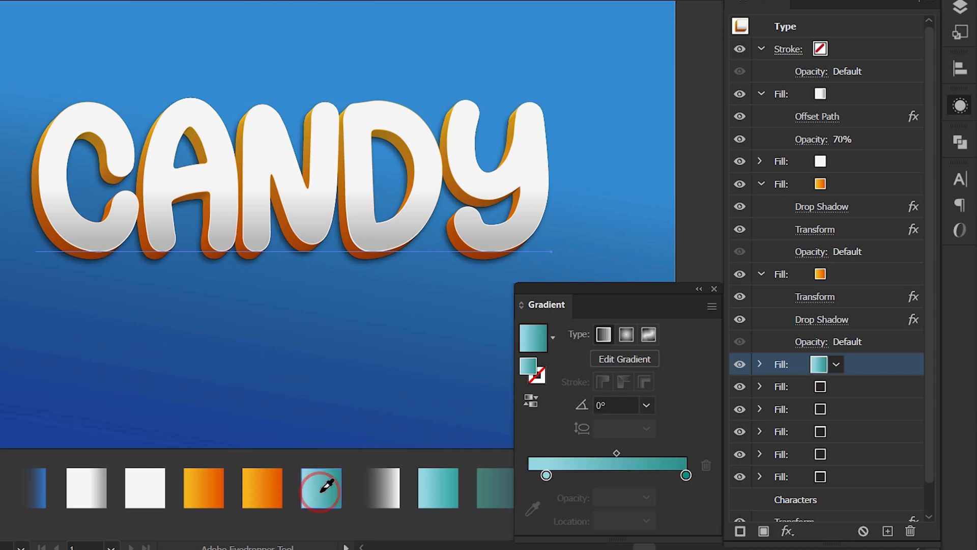
click(646, 406)
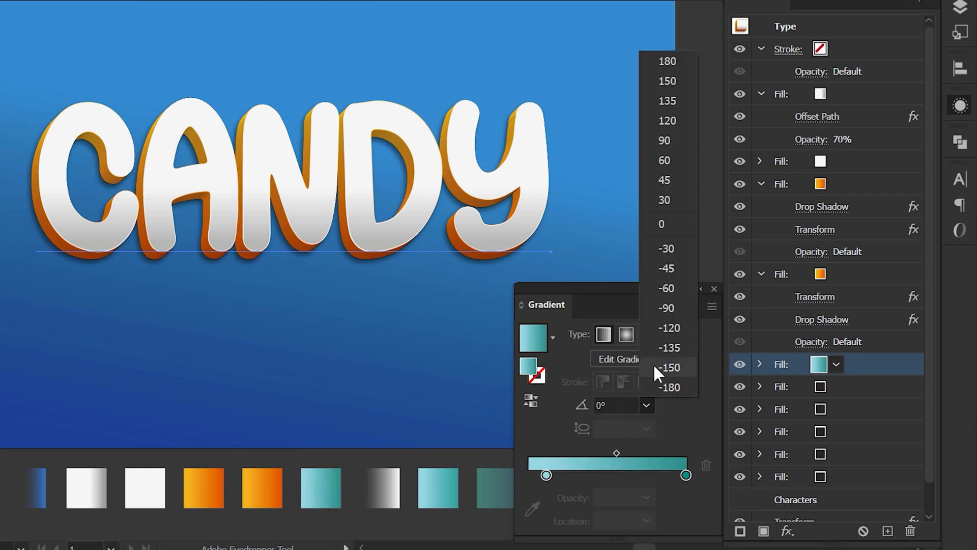
click(671, 308)
Step: Add an Offset Path effect to the teal fifth fill with a 15 px offset and Round joins
click(761, 364)
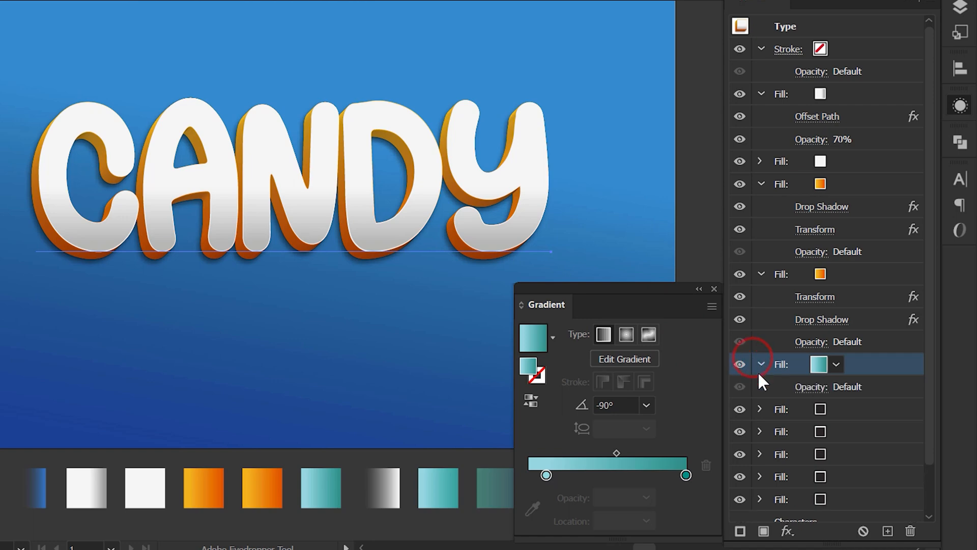
click(787, 531)
click(861, 168)
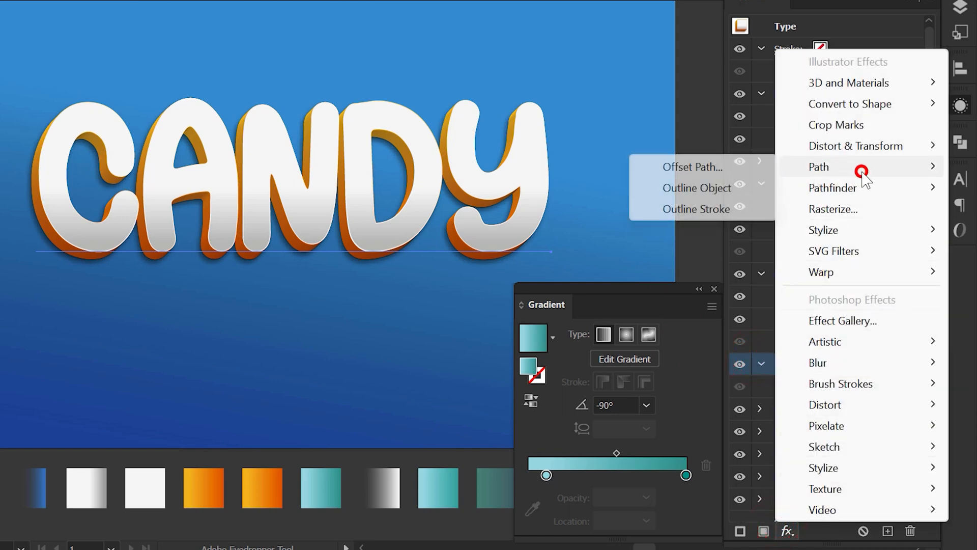
click(735, 172)
double_click(408, 191)
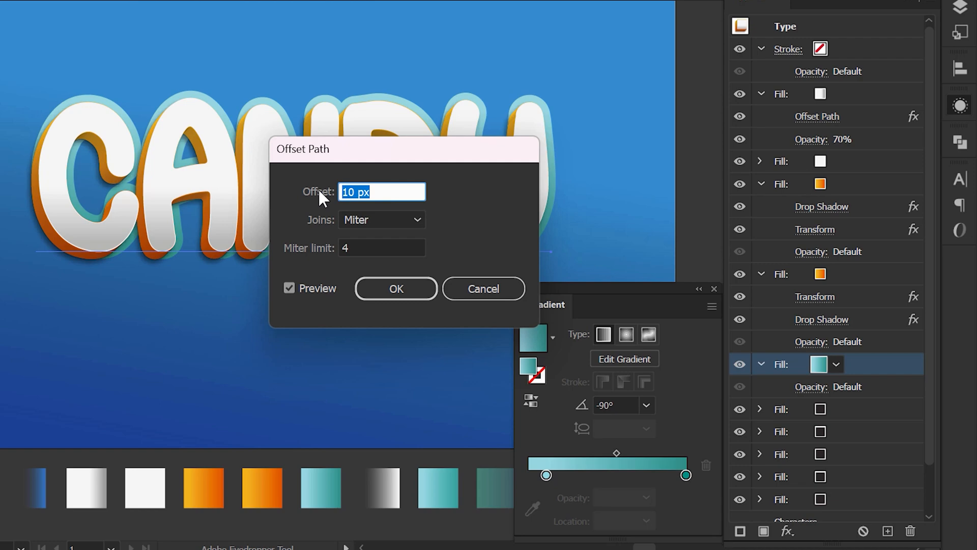
text(15)
click(344, 218)
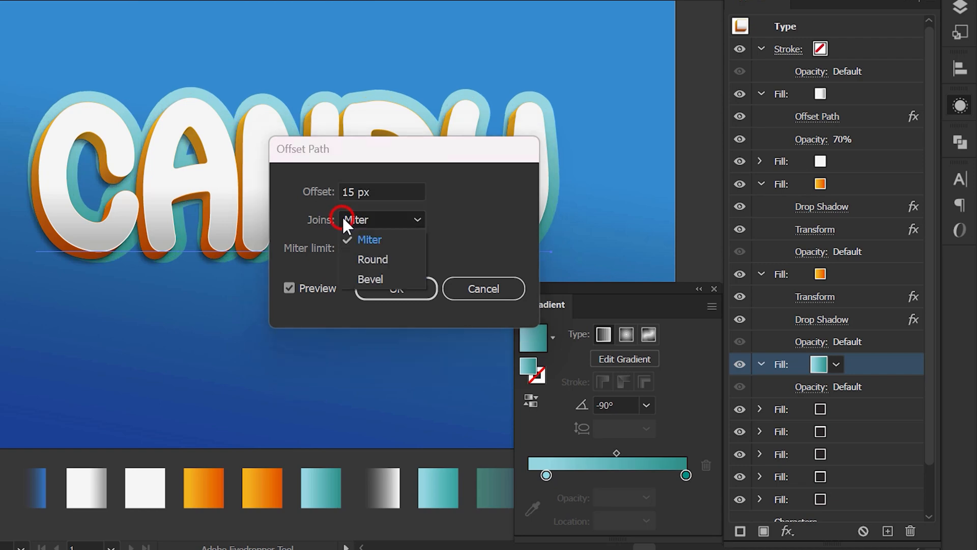
click(371, 260)
click(391, 288)
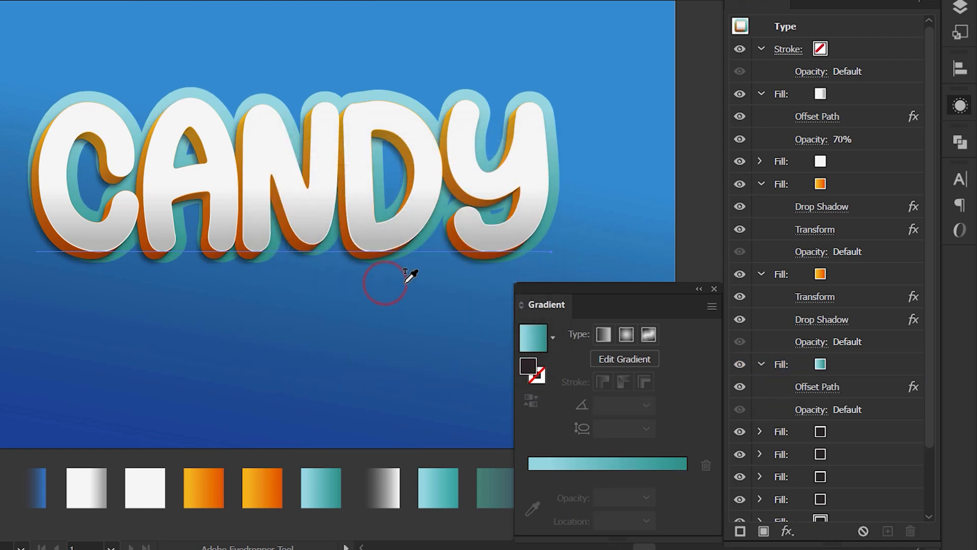
Step: Add a Transform effect to the teal fifth fill moving it -7 px horizontally and 8 px vertically
click(839, 364)
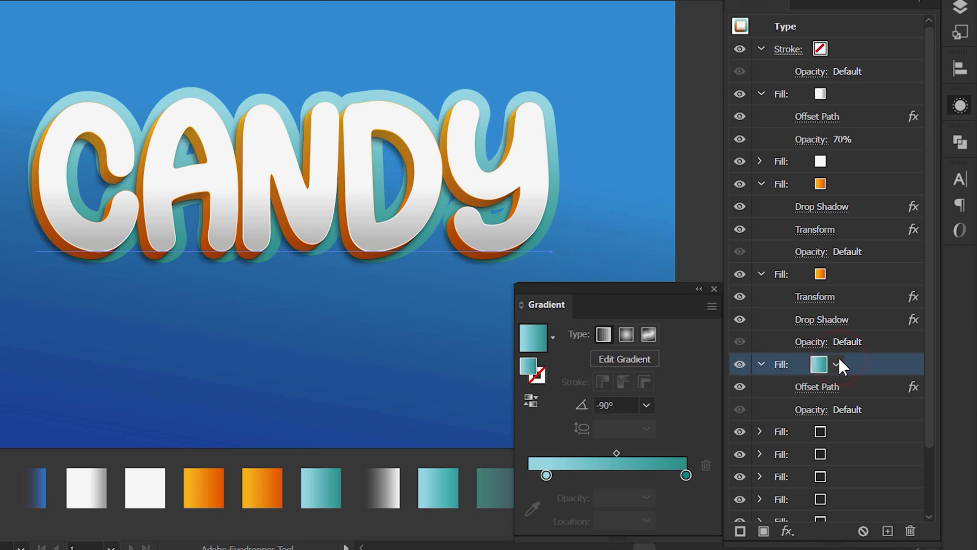
click(788, 531)
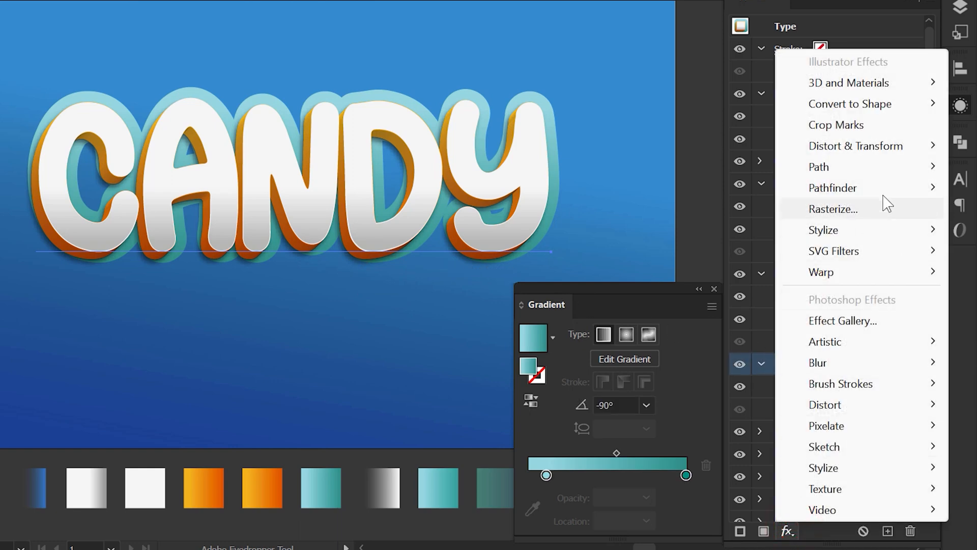
click(909, 153)
click(657, 209)
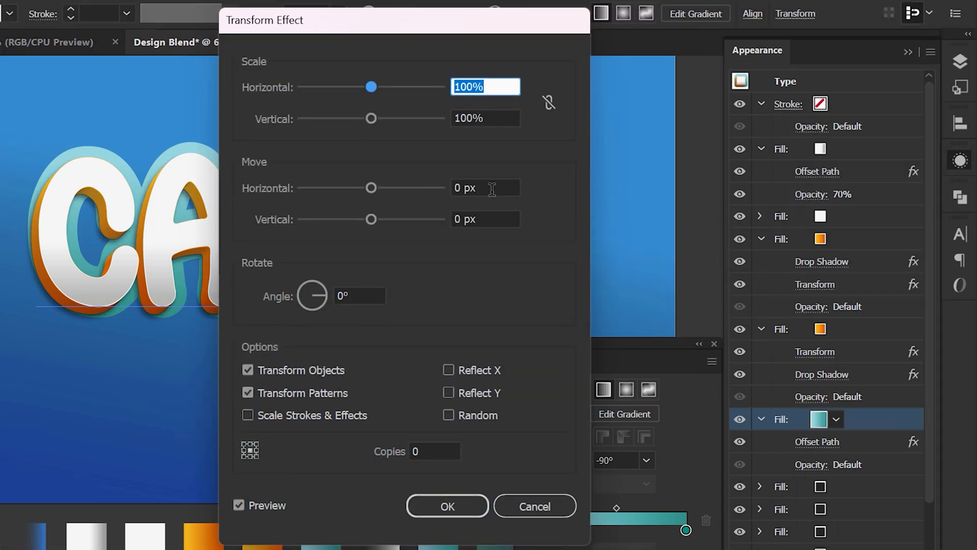
drag(492, 189, 442, 188)
text(-)
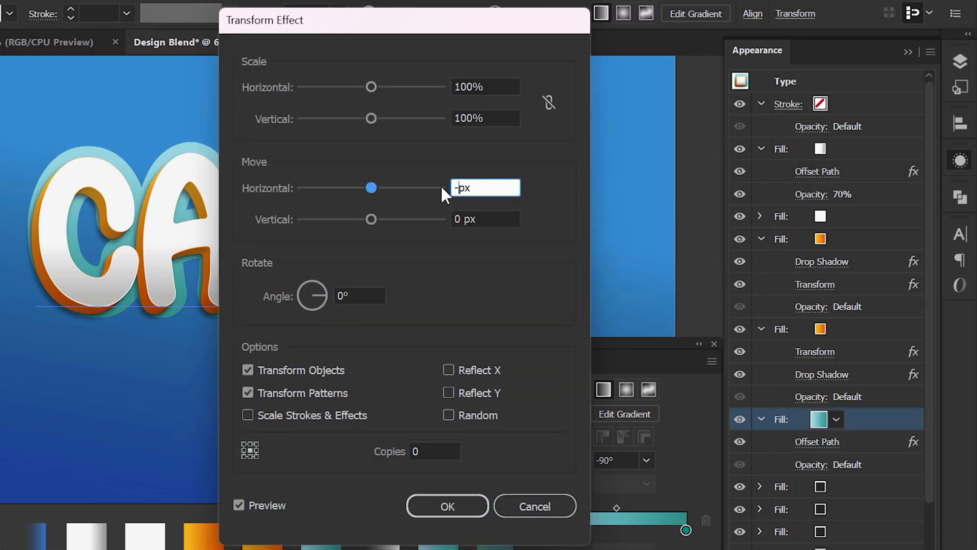
text(70)
key(BackSpace)
click(481, 211)
text(8)
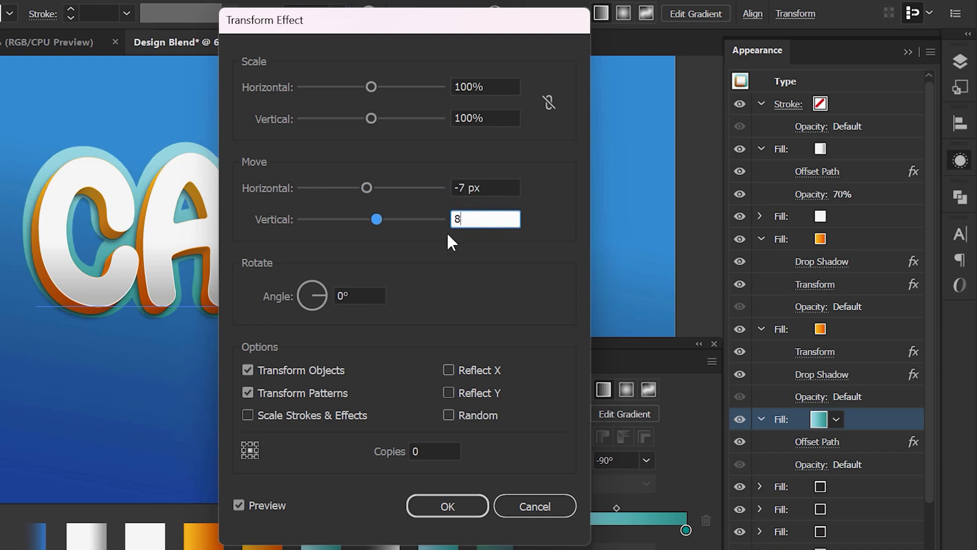
click(464, 498)
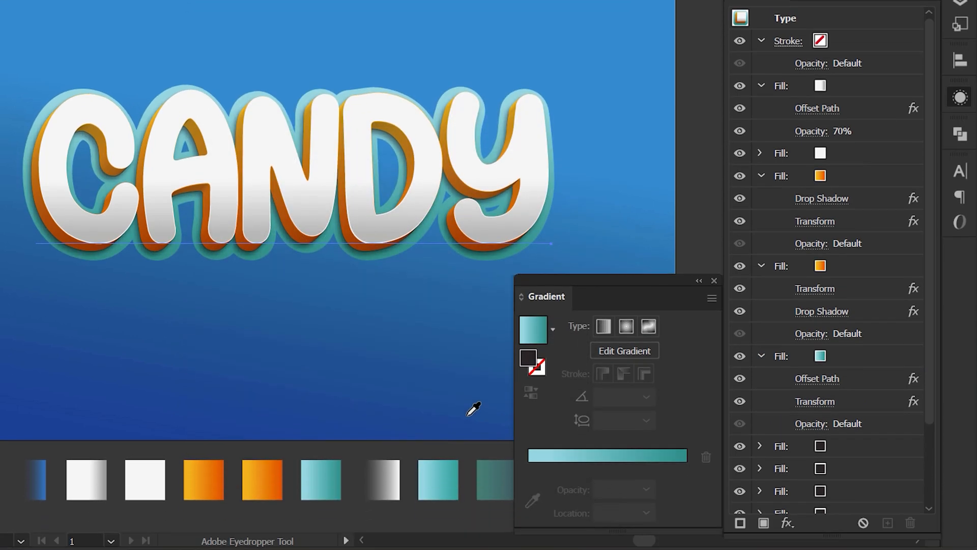
Step: Apply the transparent-to-white gradient swatch to the text's sixth fill and set its gradient angle to -90°
scroll(789, 382, down, 3)
click(869, 346)
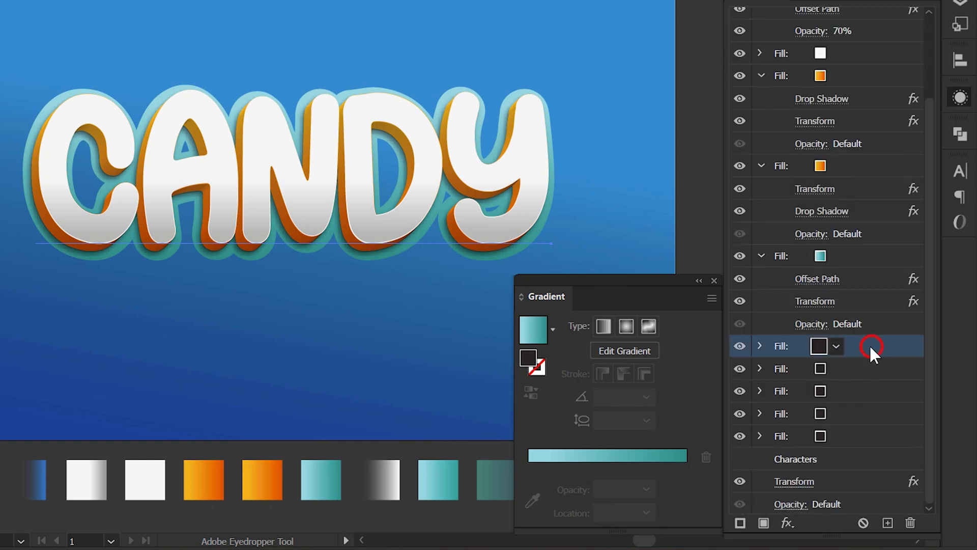
click(379, 479)
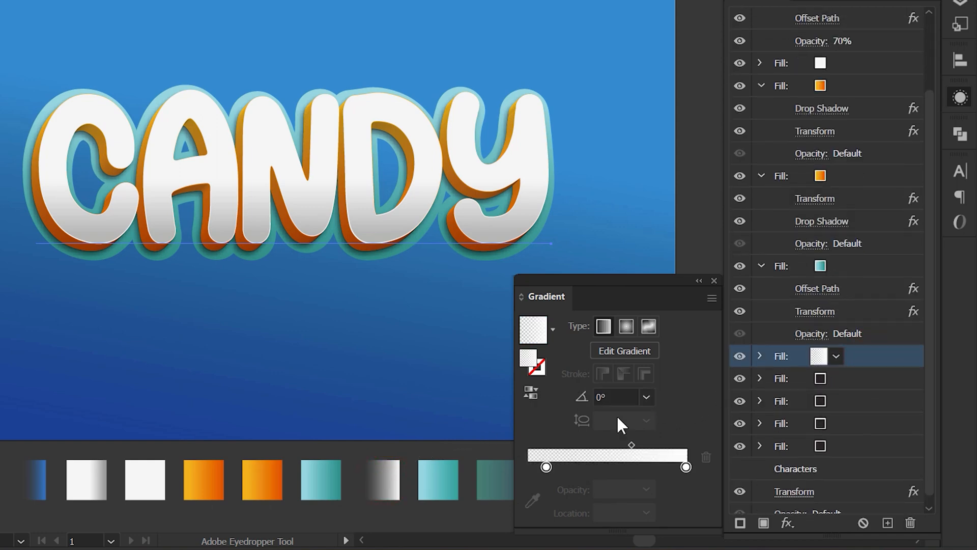
click(646, 396)
click(673, 298)
Step: Add an Offset Path effect to the transparent-to-white sixth fill with a 17 px offset and Round joins
click(786, 523)
click(822, 158)
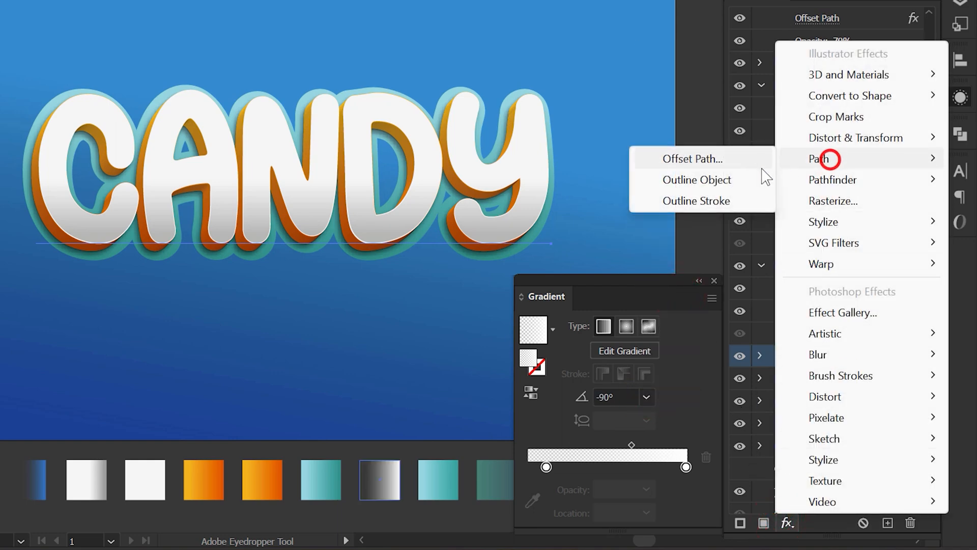
click(723, 161)
drag(377, 183, 289, 175)
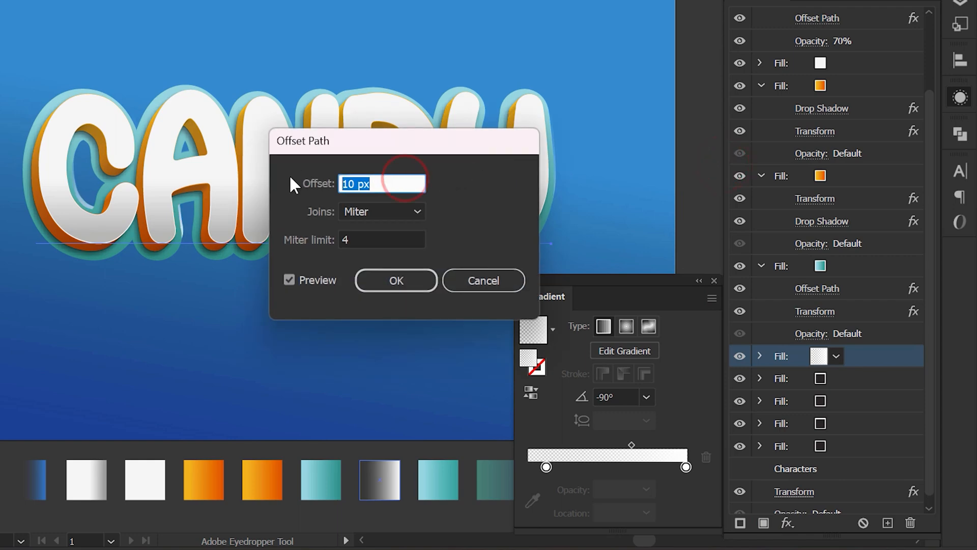
text(17)
click(383, 212)
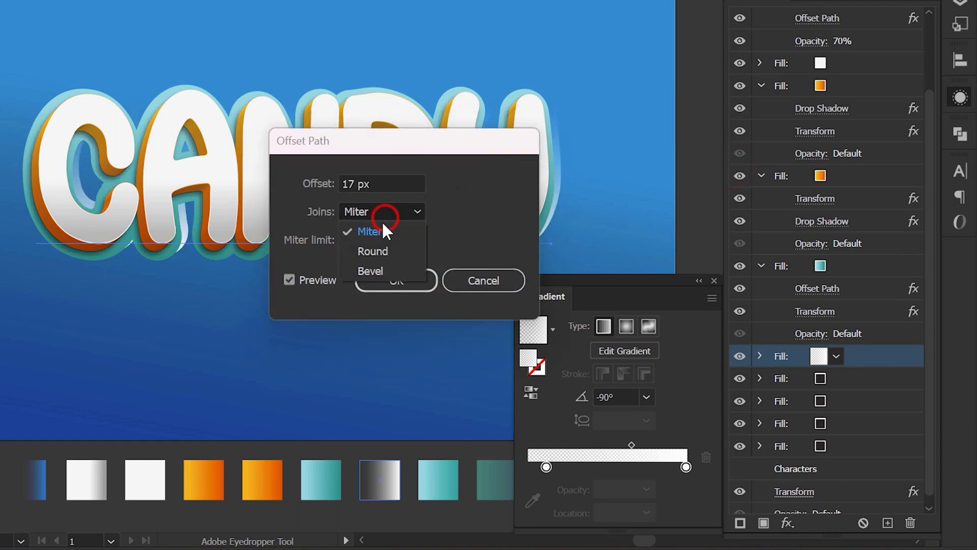
click(375, 251)
click(380, 282)
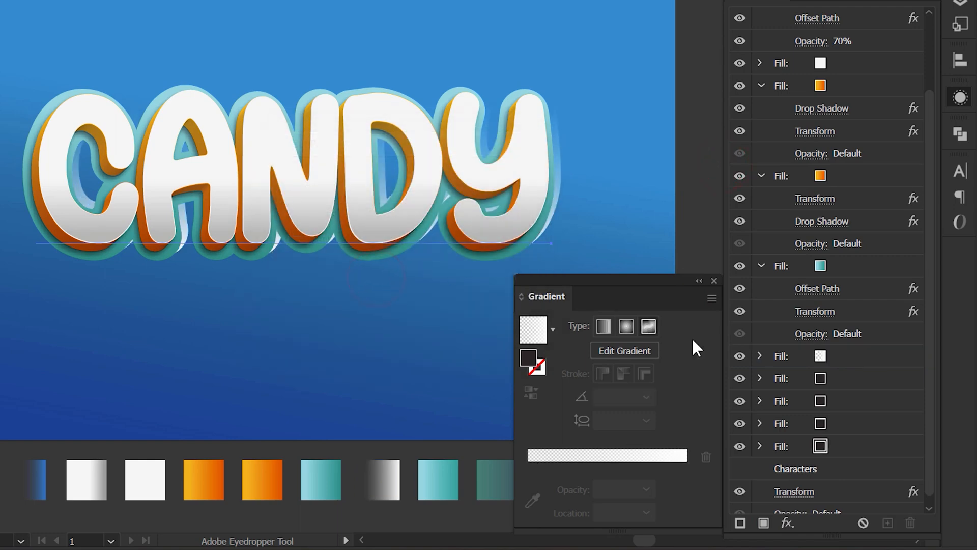
Step: Add a Transform effect to the sixth fill moving it -7 px horizontally and 8 px vertically, and reselect that fill
click(760, 356)
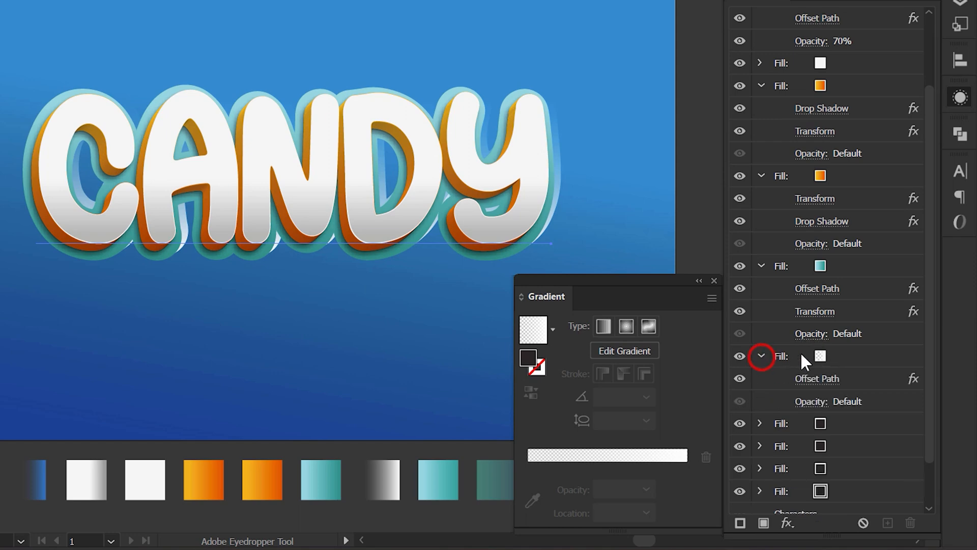
click(864, 363)
click(788, 522)
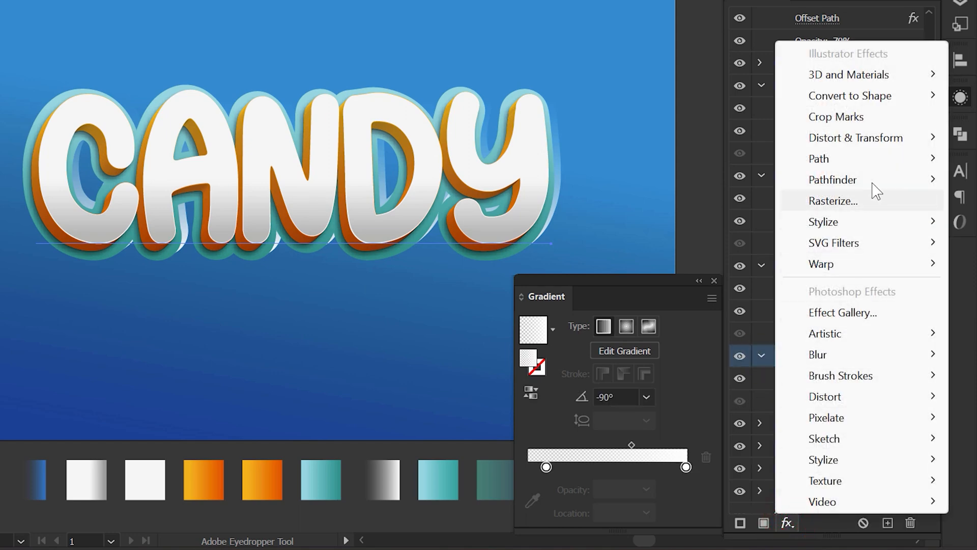
click(897, 137)
click(682, 198)
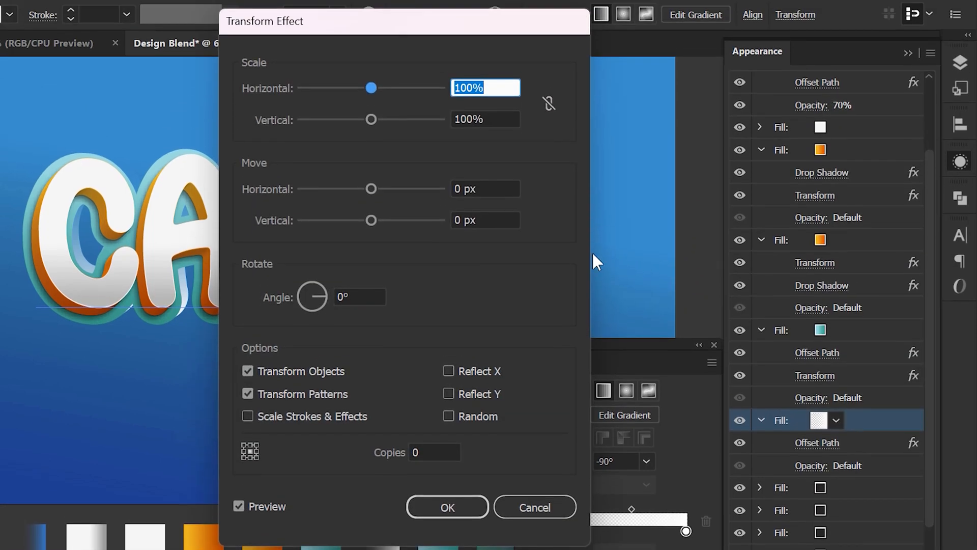
double_click(501, 189)
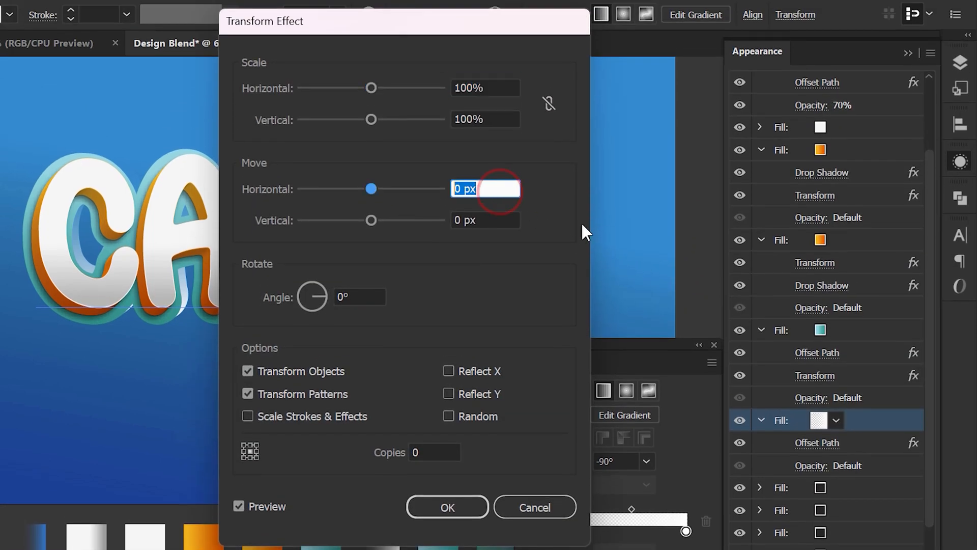
text(-7)
click(500, 219)
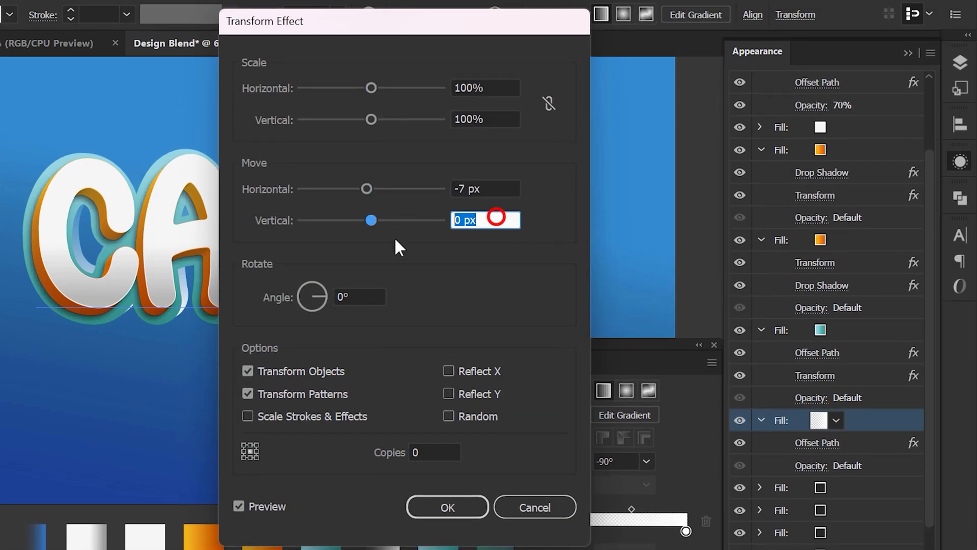
text(8)
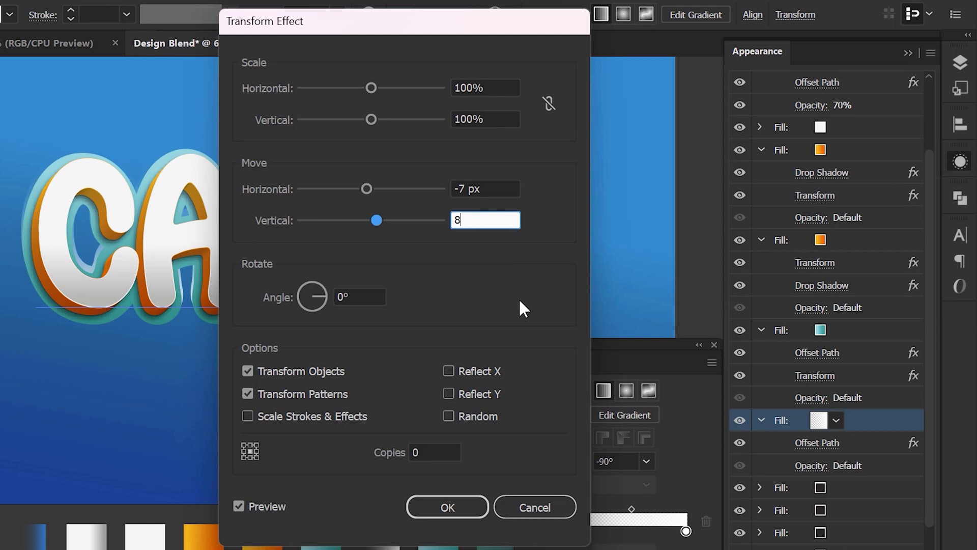
click(472, 505)
click(857, 421)
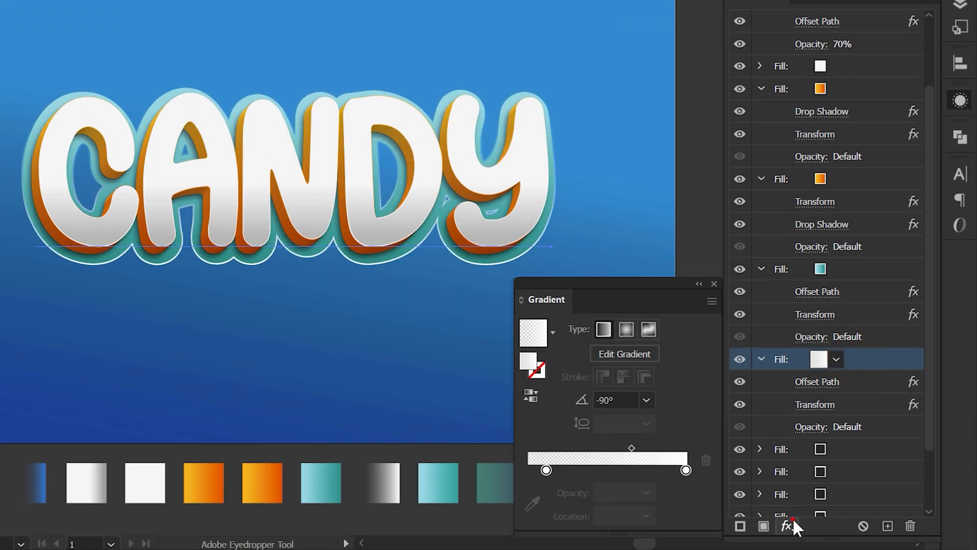
Step: Add a Gaussian Blur effect with a 3-pixel radius to the transparent-to-white sixth fill
click(786, 525)
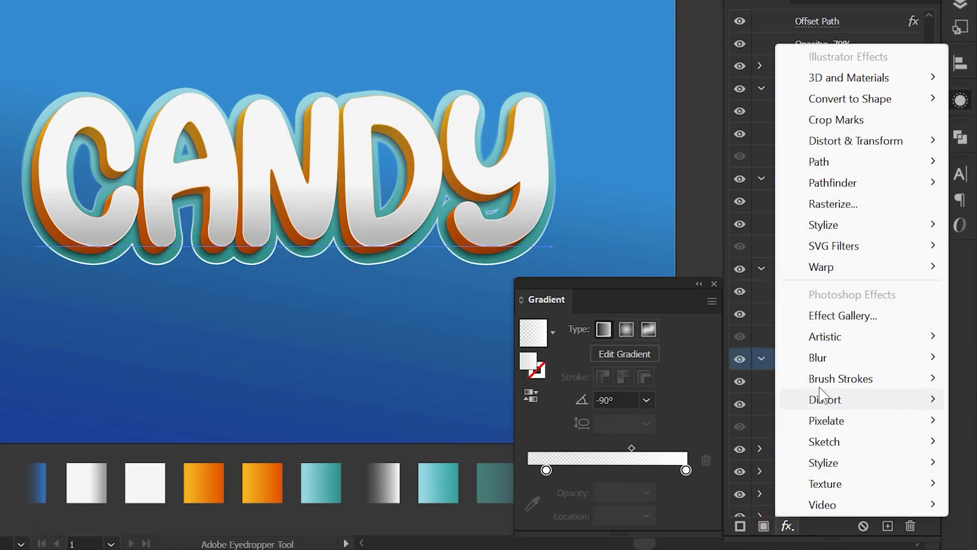
mouse_move(820, 360)
click(709, 362)
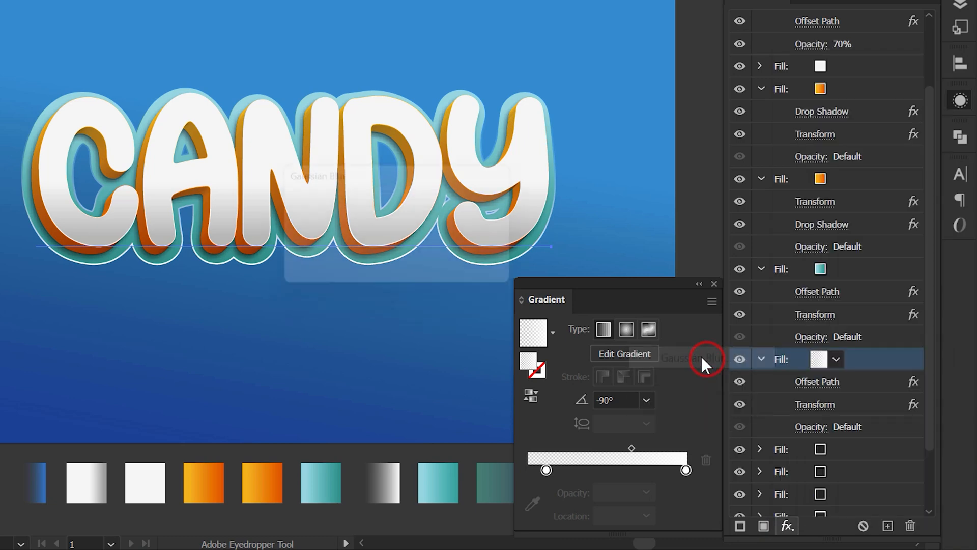
double_click(453, 216)
text(3)
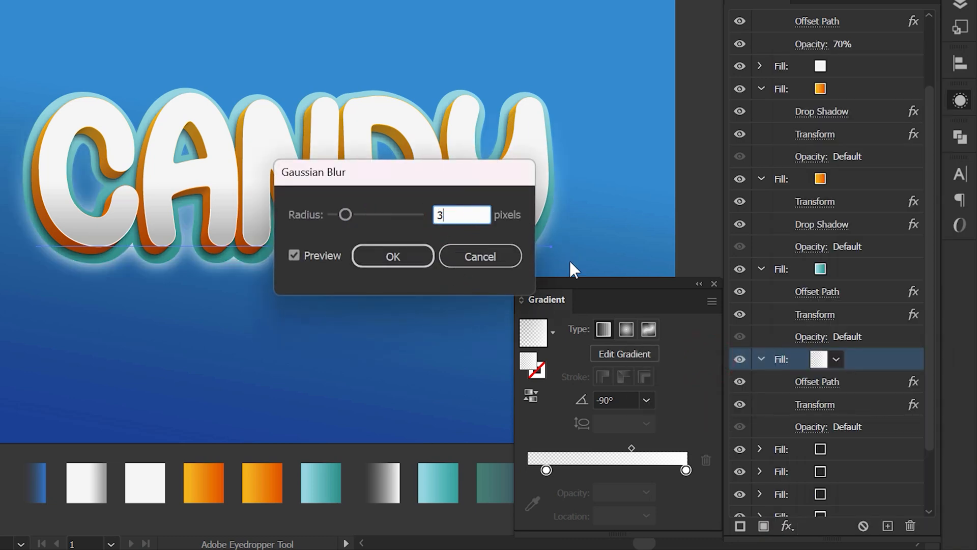
click(402, 254)
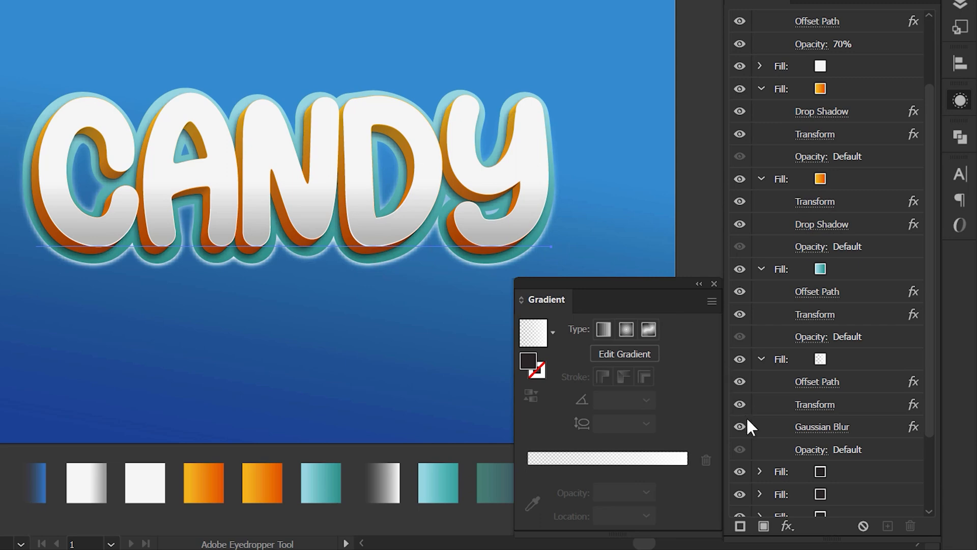
Step: Set the sixth fill's blending mode to Overlay and its opacity to 35%
click(837, 446)
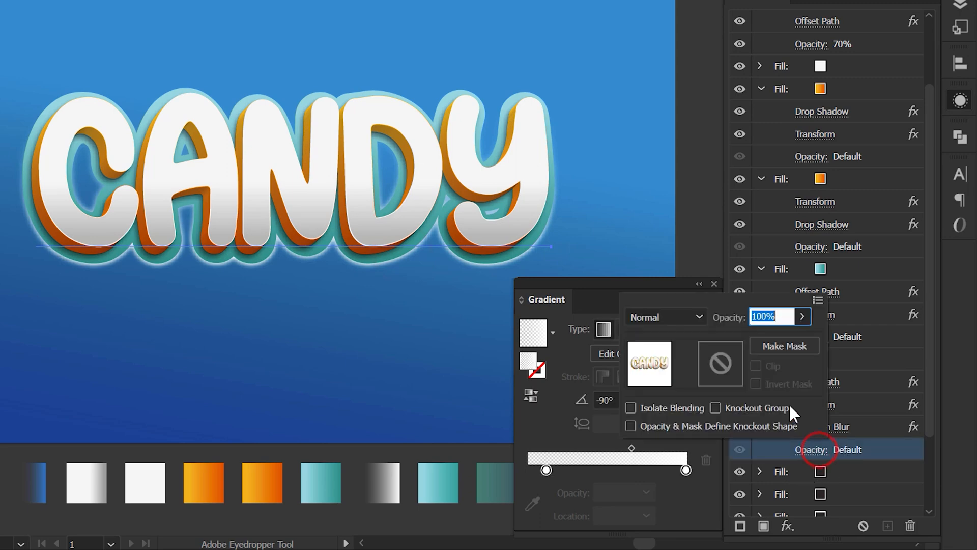
click(685, 315)
click(665, 130)
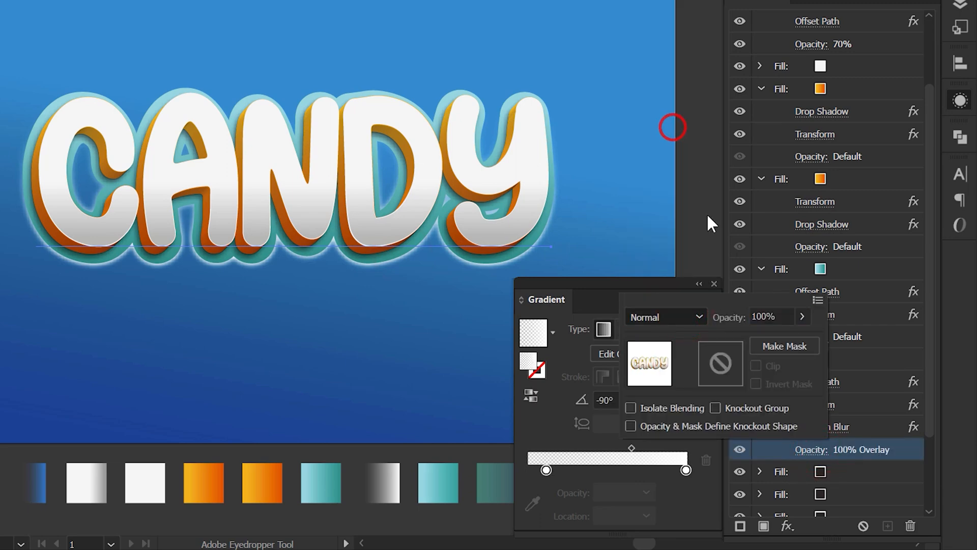
click(766, 317)
text(35)
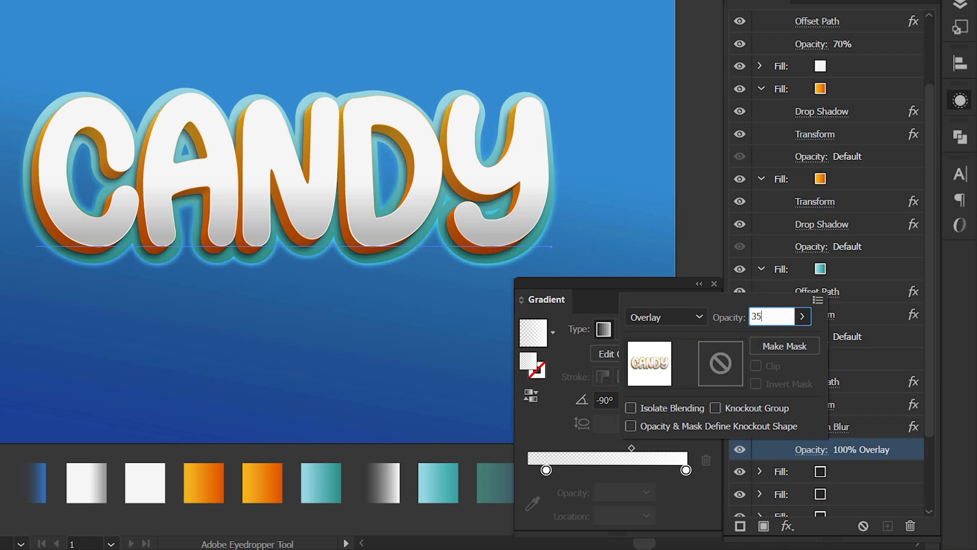
click(872, 435)
Step: Apply the second light-to-dark teal gradient swatch to the text's seventh fill and set its gradient angle to -90°
scroll(872, 435, down, 3)
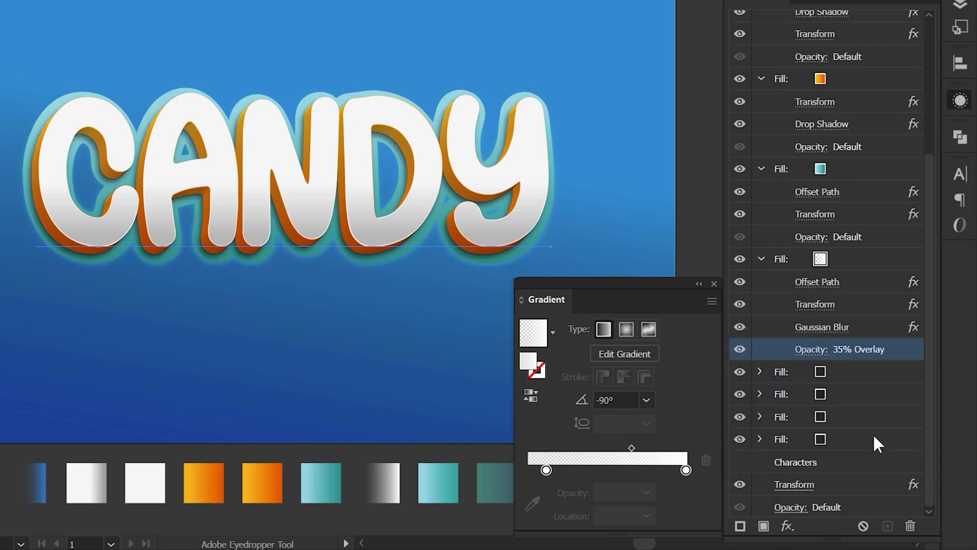
drag(695, 299, 38, 277)
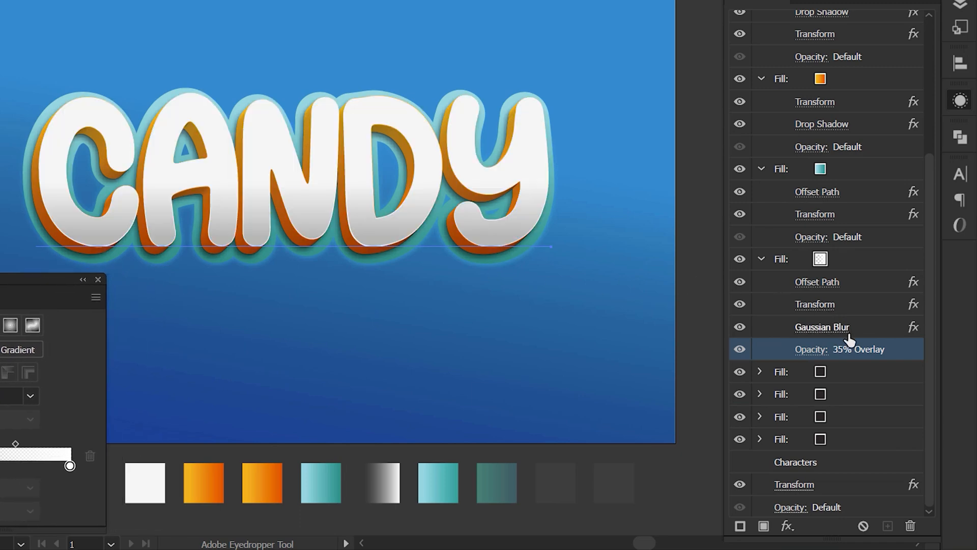
click(851, 372)
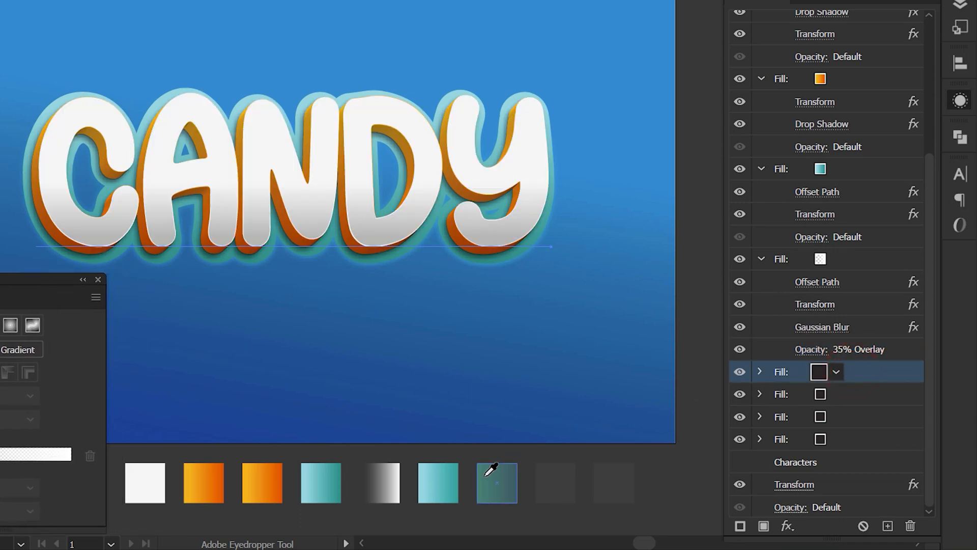
click(437, 479)
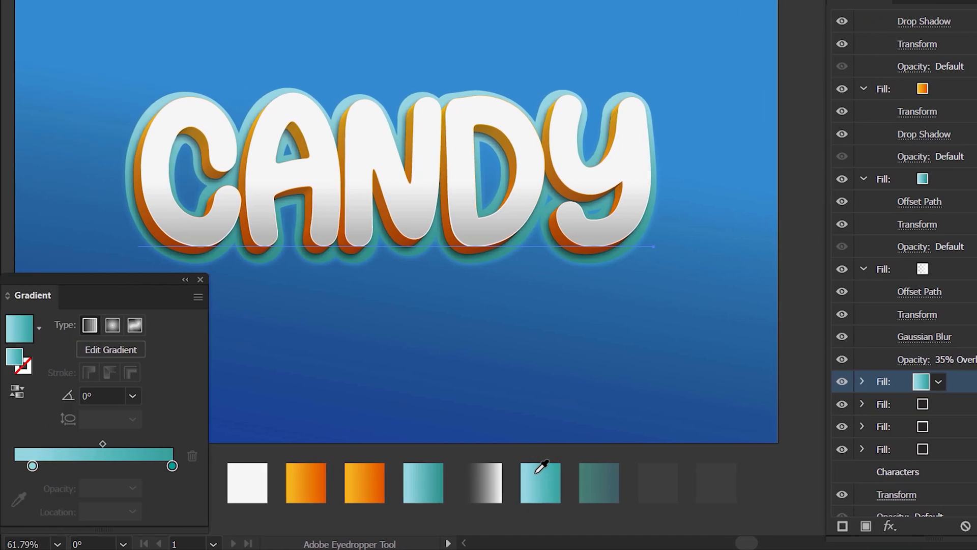
click(861, 382)
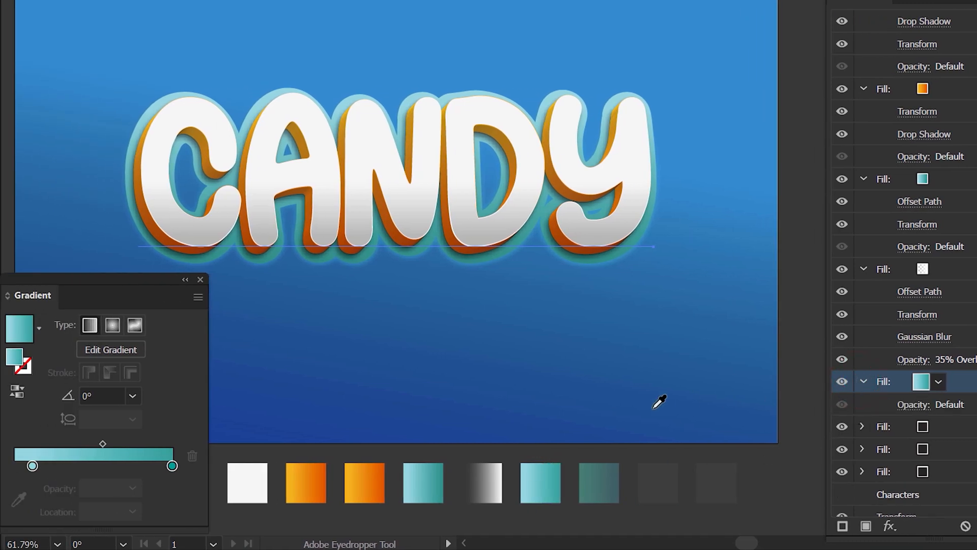
click(129, 398)
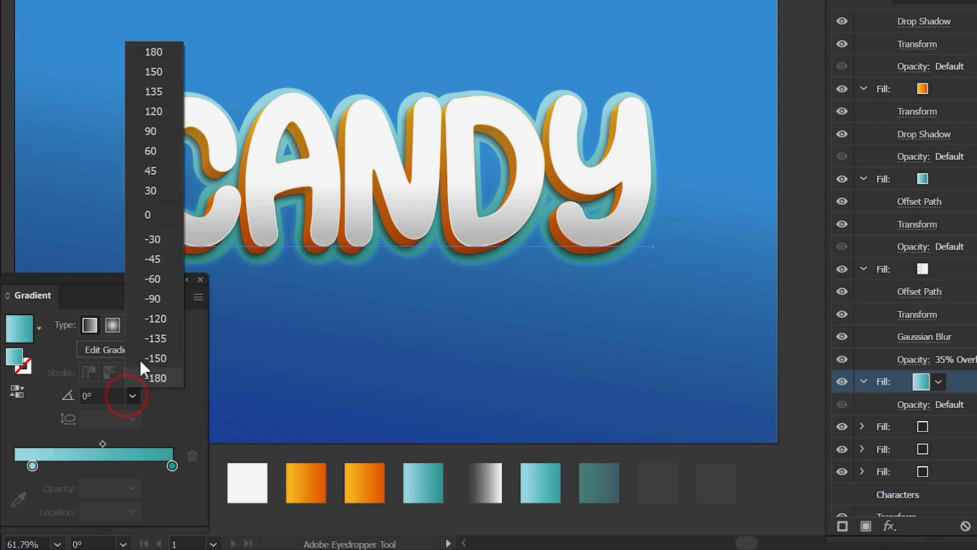
click(163, 299)
Step: Add an Offset Path effect to the teal seventh fill with a 17 px offset and Round joins
click(889, 526)
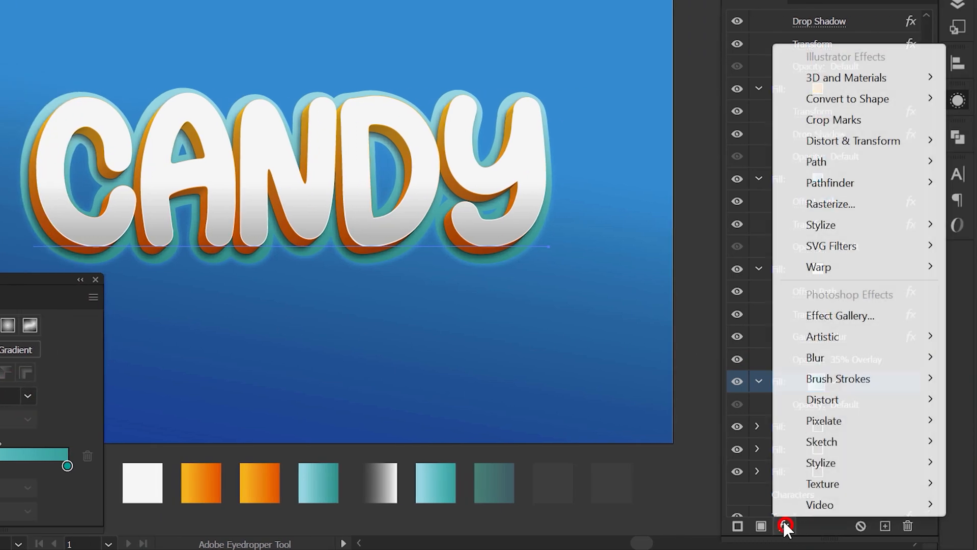
click(899, 166)
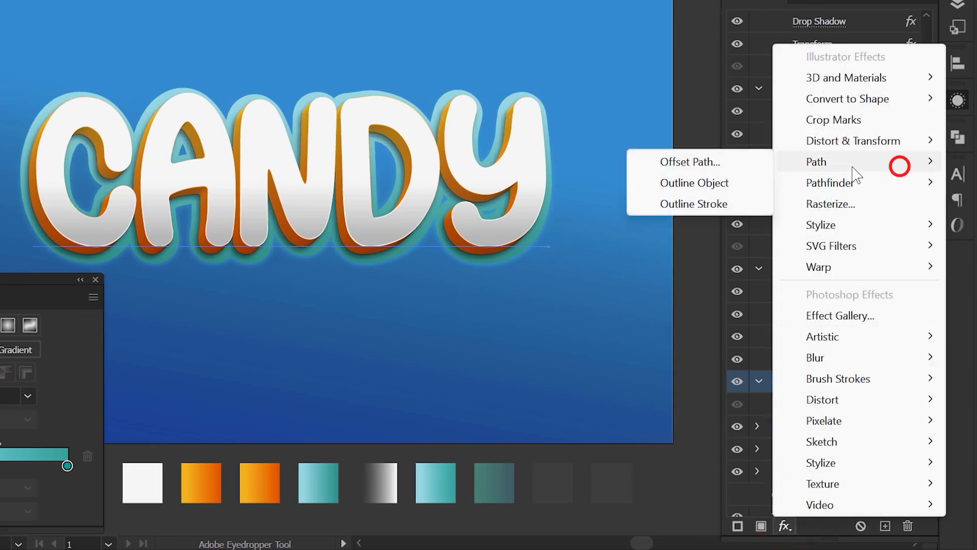
click(686, 164)
text(17)
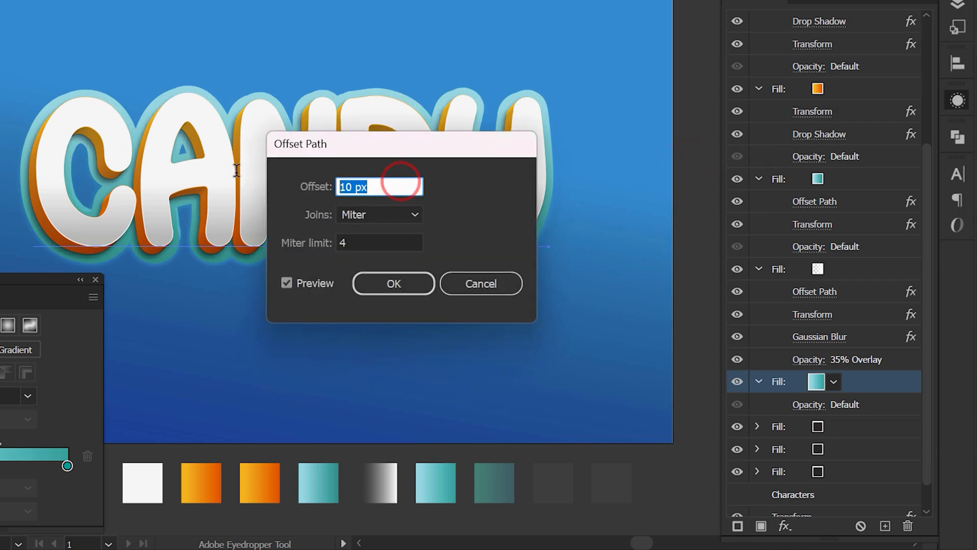
click(351, 211)
click(371, 254)
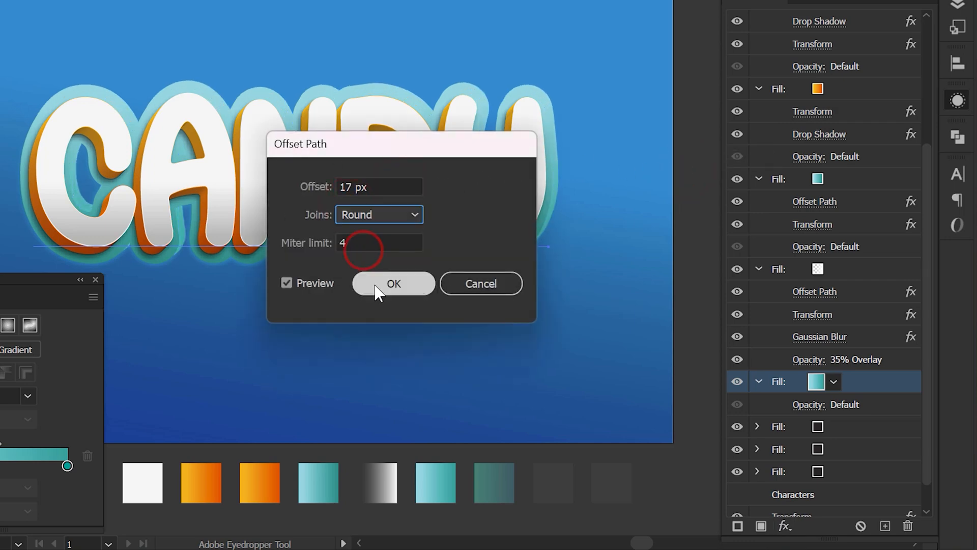
click(375, 283)
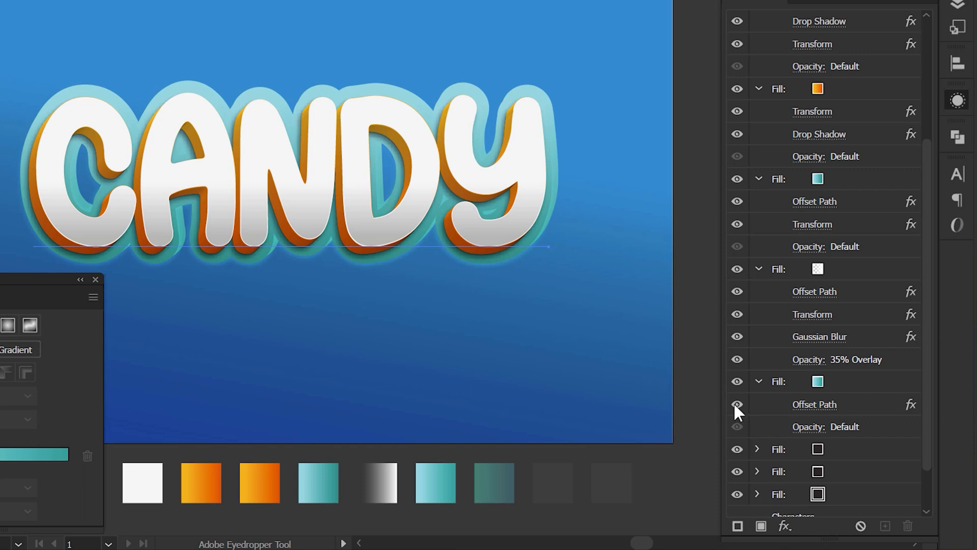
Step: Add a Multiply Drop Shadow to the teal seventh fill with 15% opacity, X offset -7 px, Y offset 8 px and 3 px blur
click(820, 380)
click(785, 526)
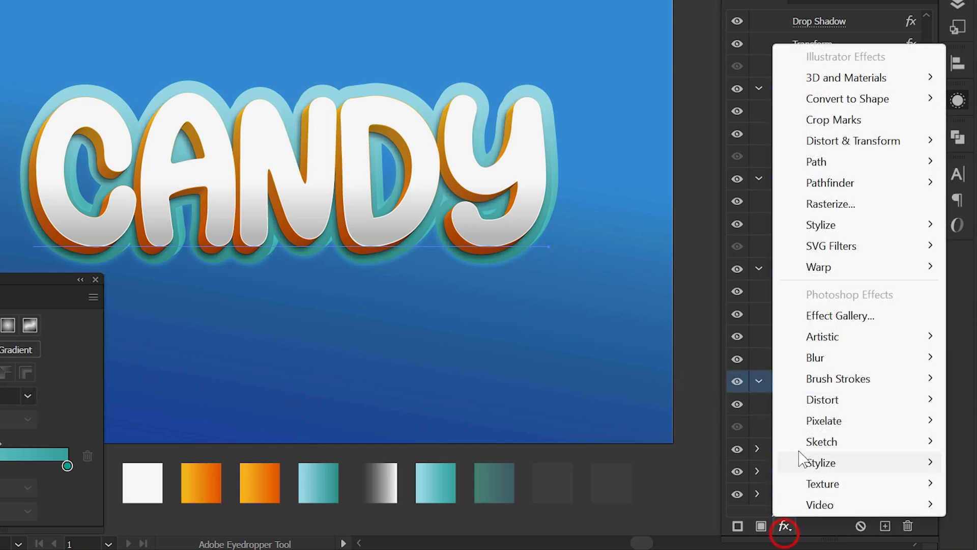
click(865, 224)
click(662, 221)
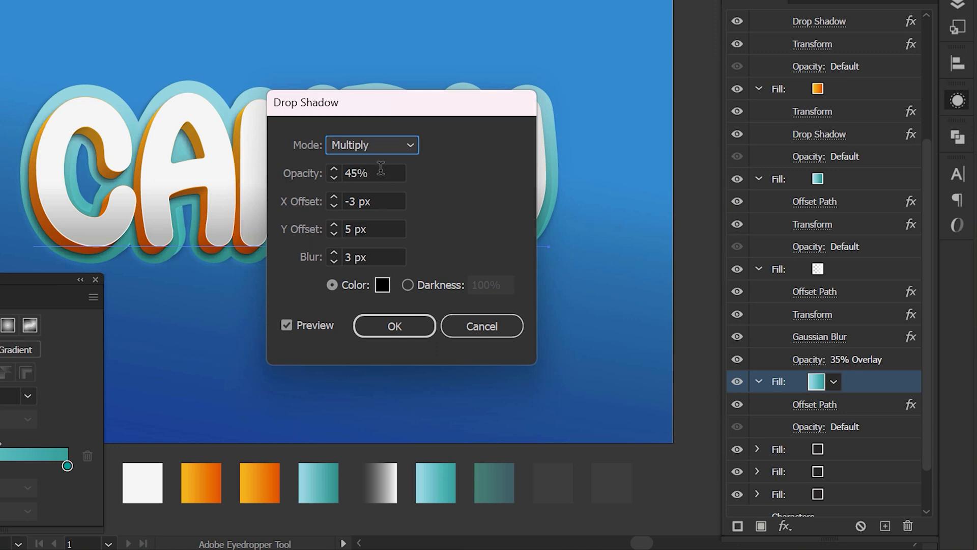
click(378, 173)
text(15)
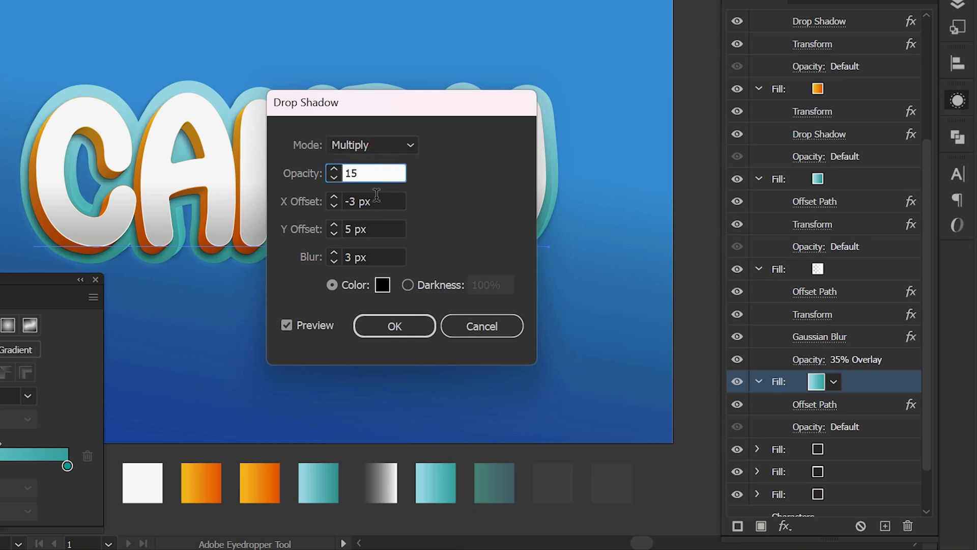
click(374, 200)
text(-7)
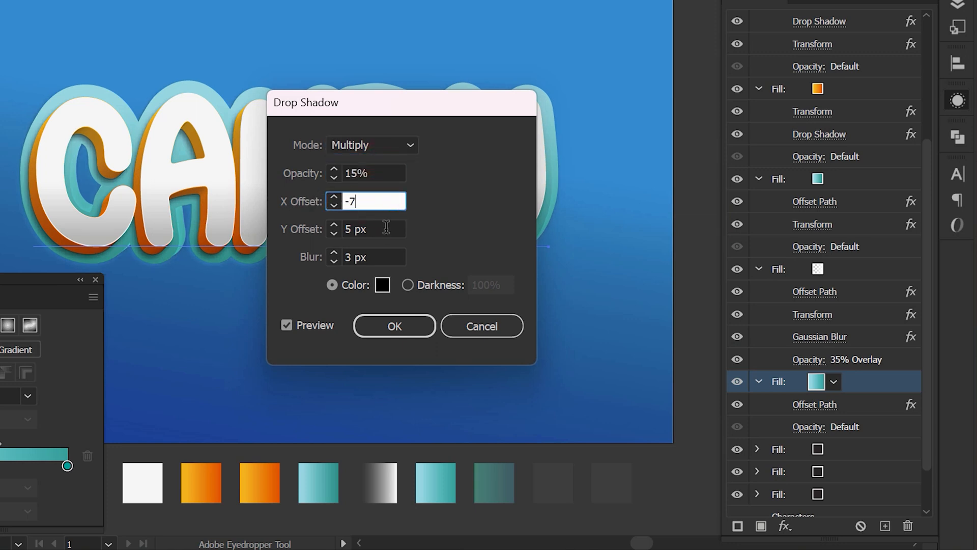
click(381, 227)
text(8)
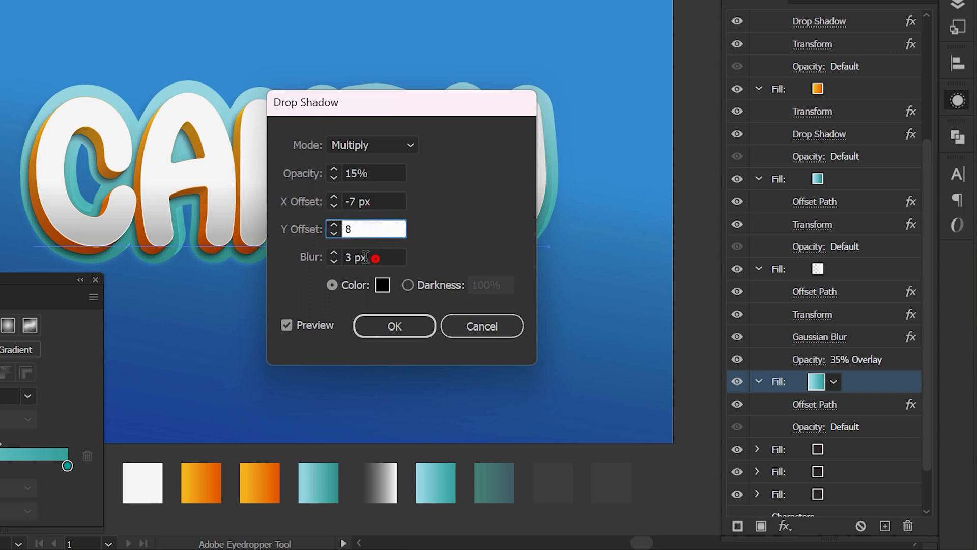
click(366, 257)
text(3)
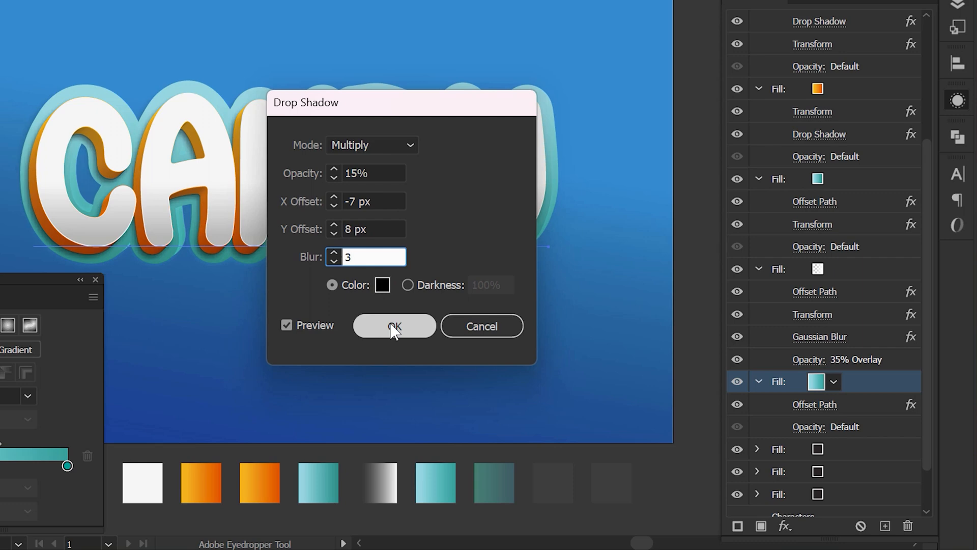
Step: Set the seventh fill's drop shadow colour to dark teal 06302F and apply the shadow
click(382, 285)
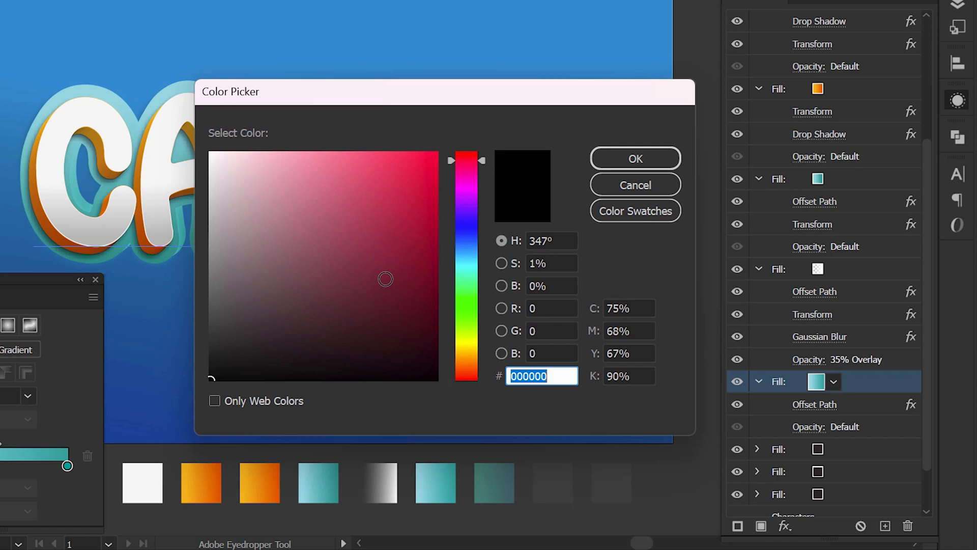
click(465, 268)
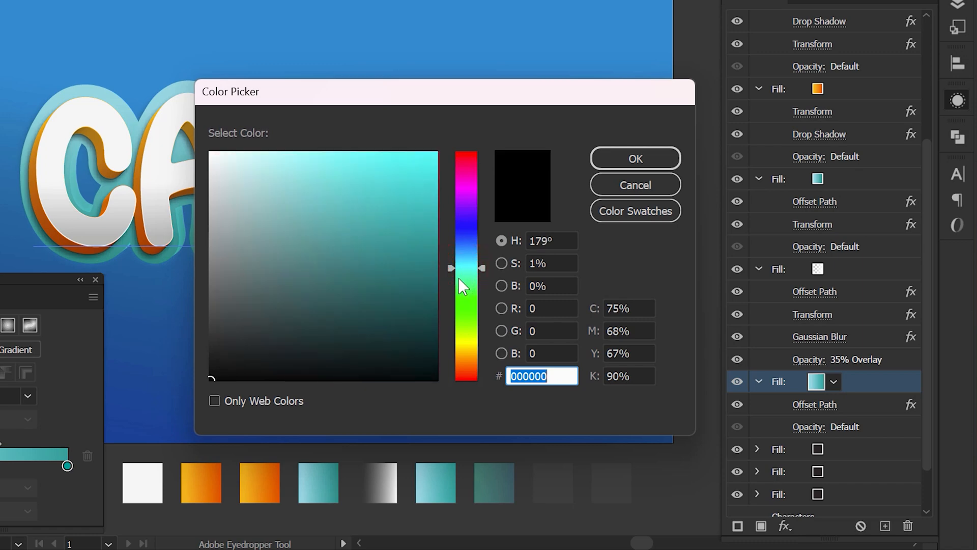
click(412, 326)
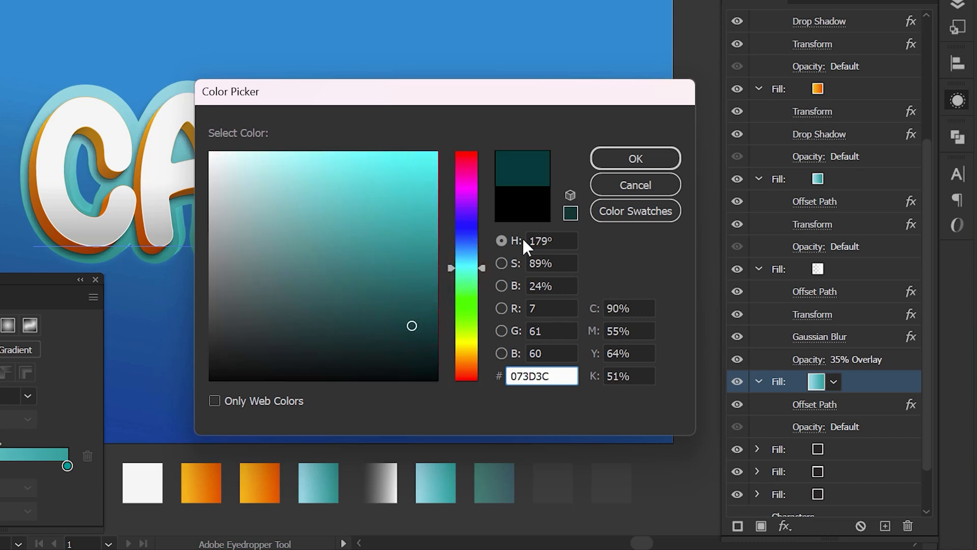
click(412, 336)
click(643, 163)
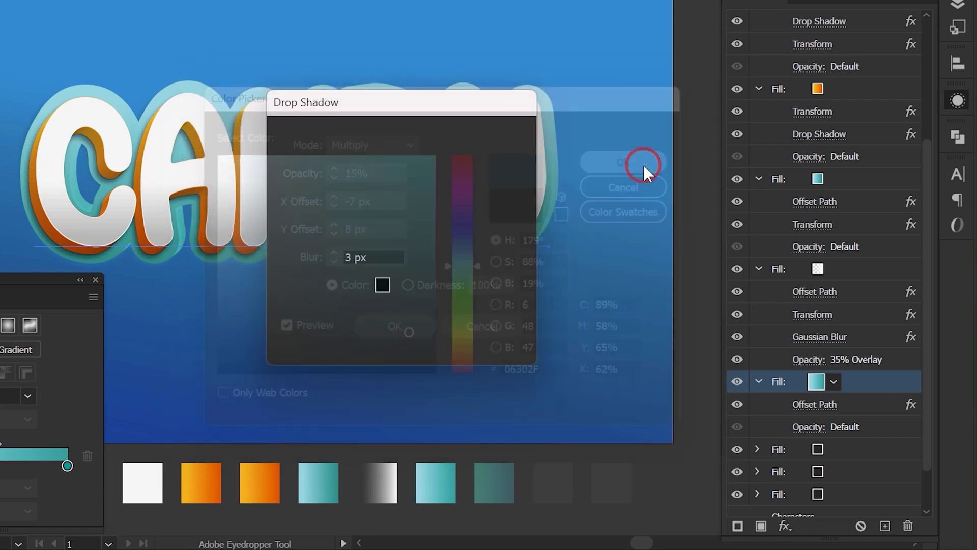
click(391, 326)
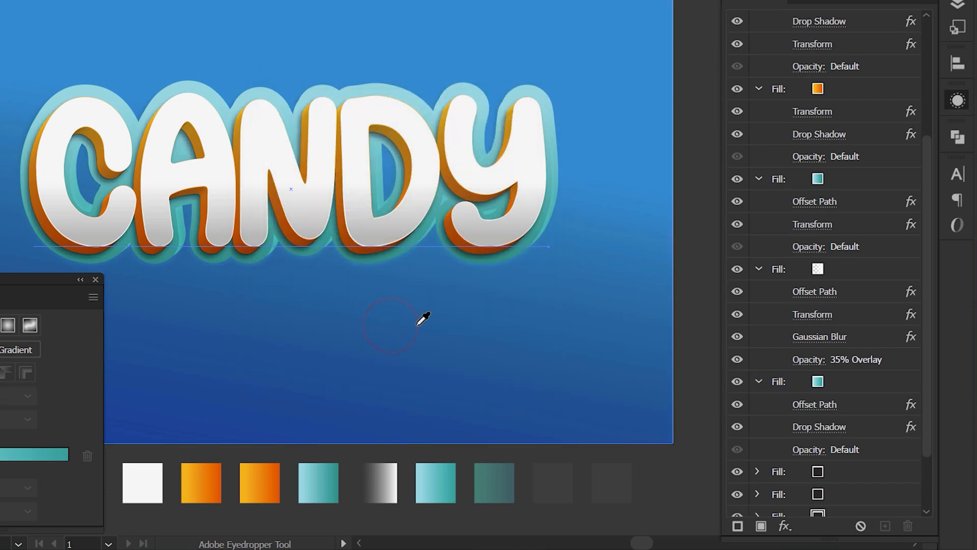
Step: Add a Transform effect to the teal seventh fill moving it -7 px horizontally and 8 px vertically
click(818, 381)
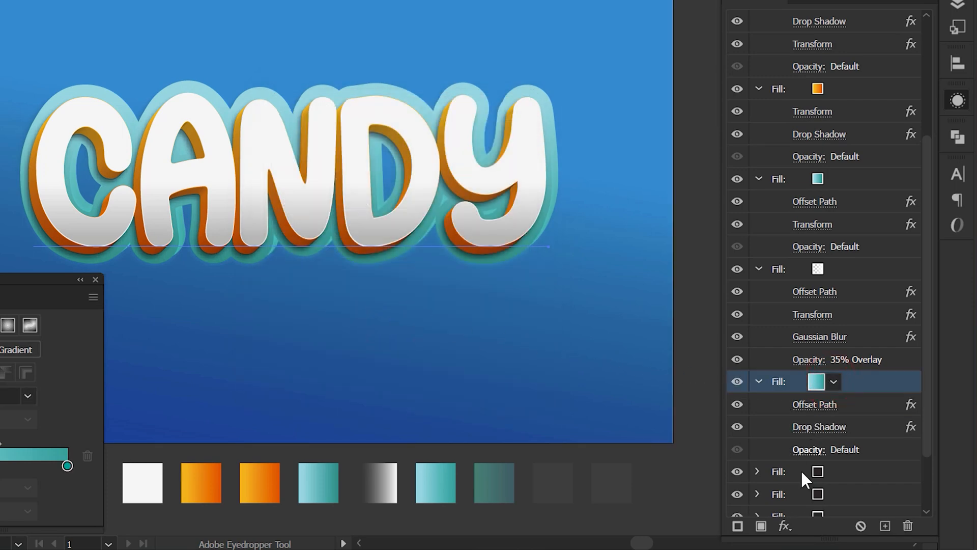
click(784, 525)
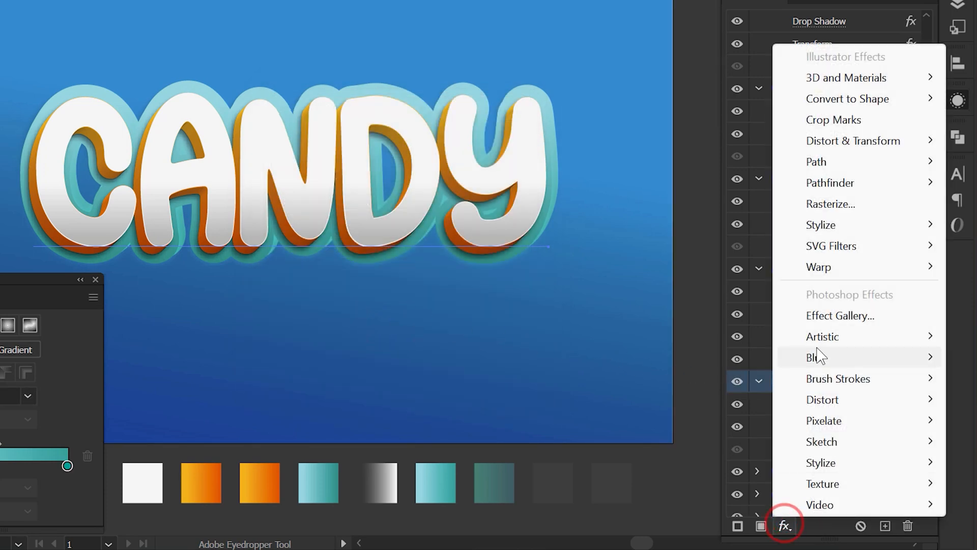
click(892, 142)
click(681, 202)
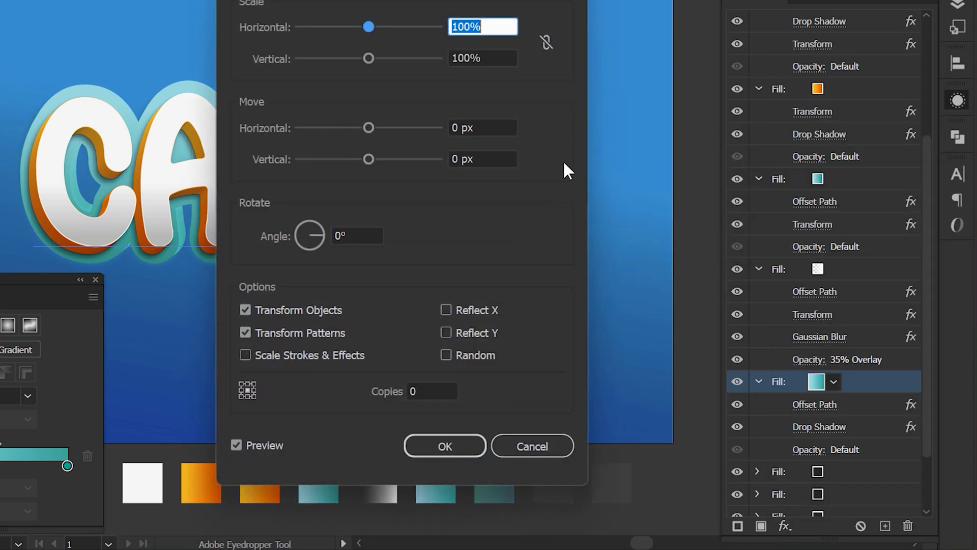
click(483, 128)
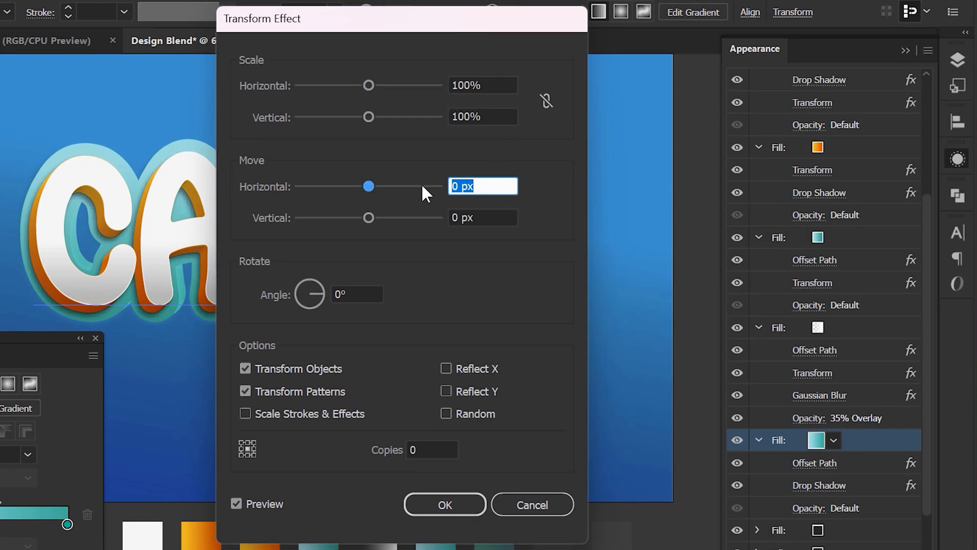
text(-7)
click(482, 219)
drag(479, 218, 451, 218)
text(8)
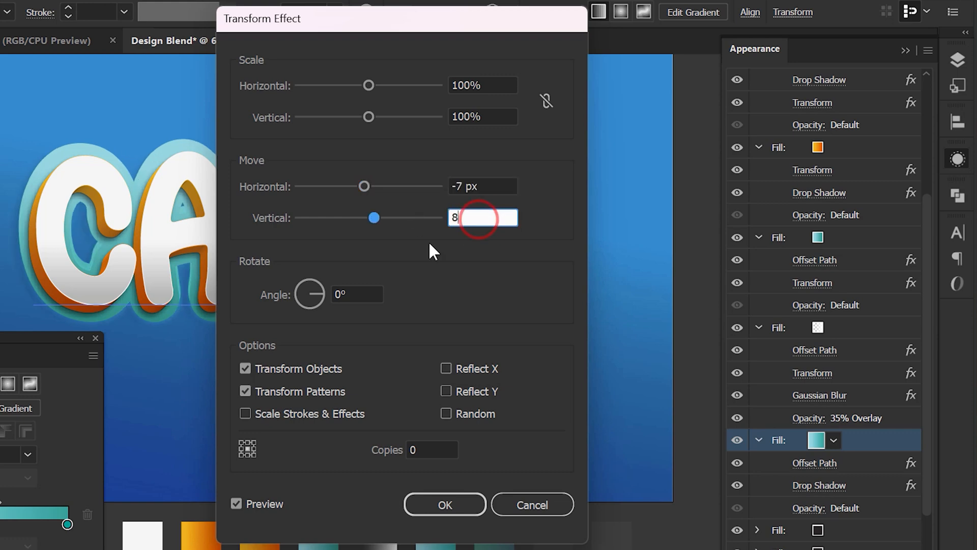
click(464, 509)
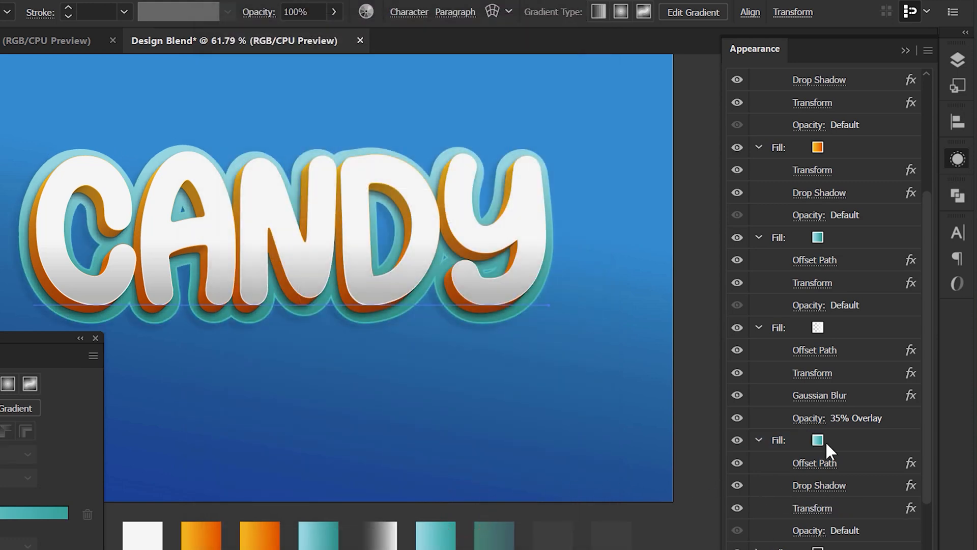
Step: Colour the eighth fill with the dark teal gradient swatch and set its gradient angle to -90°
scroll(826, 442, down, 4)
click(843, 452)
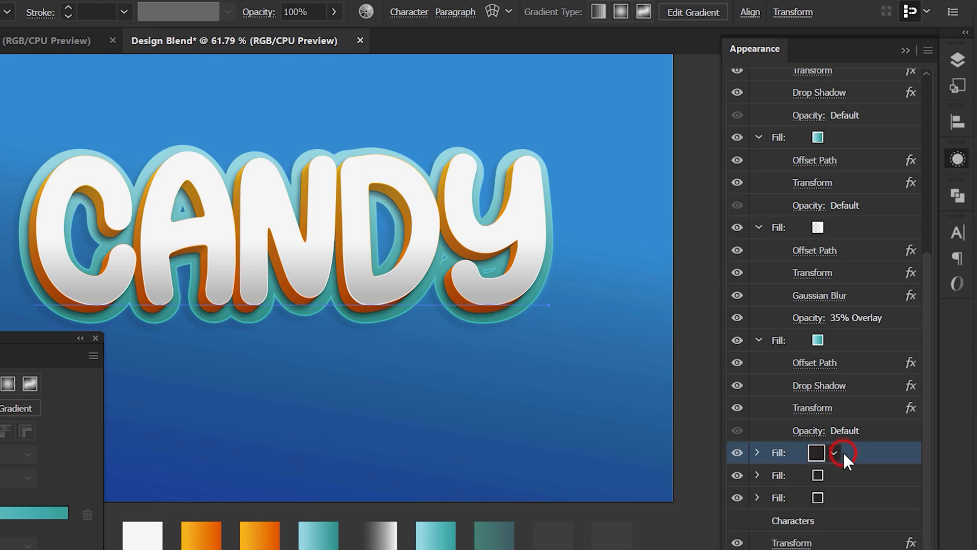
key(i)
click(497, 537)
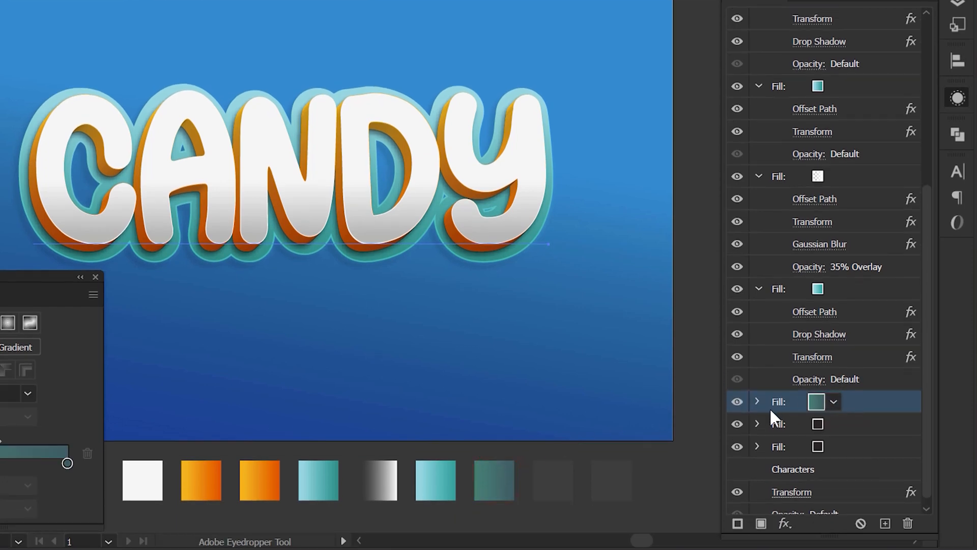
click(757, 401)
click(28, 393)
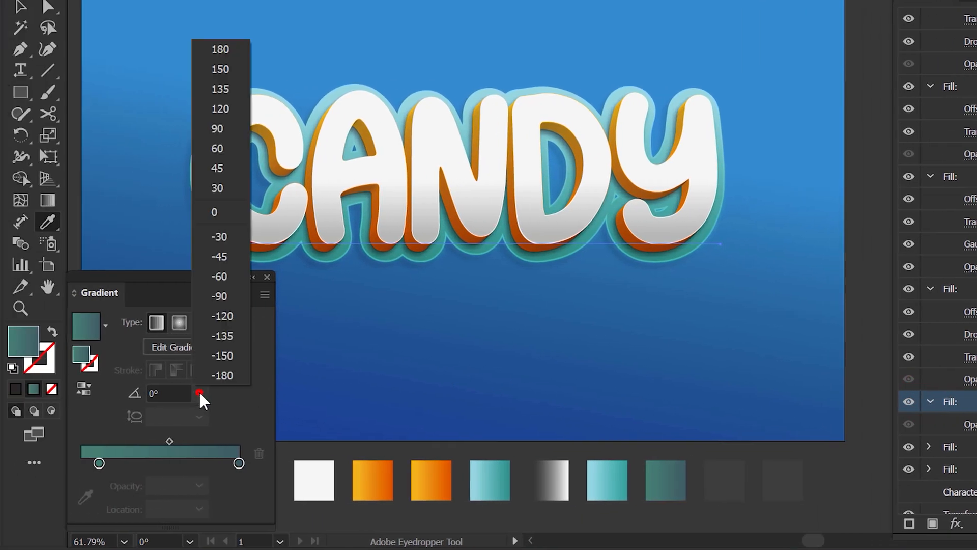
click(220, 295)
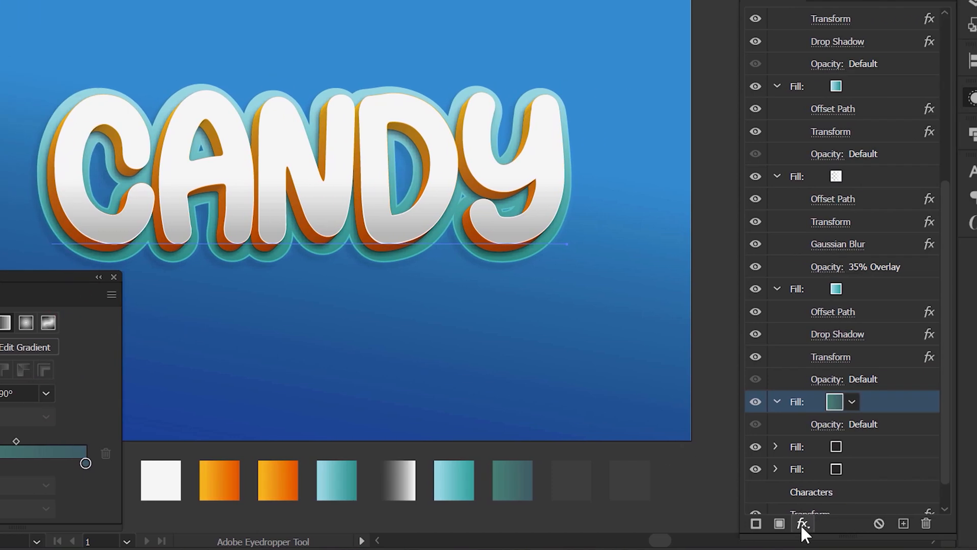
Step: Add an Offset Path effect to the dark teal eighth fill with a 17 px offset and Round joins
click(956, 523)
click(976, 158)
click(724, 159)
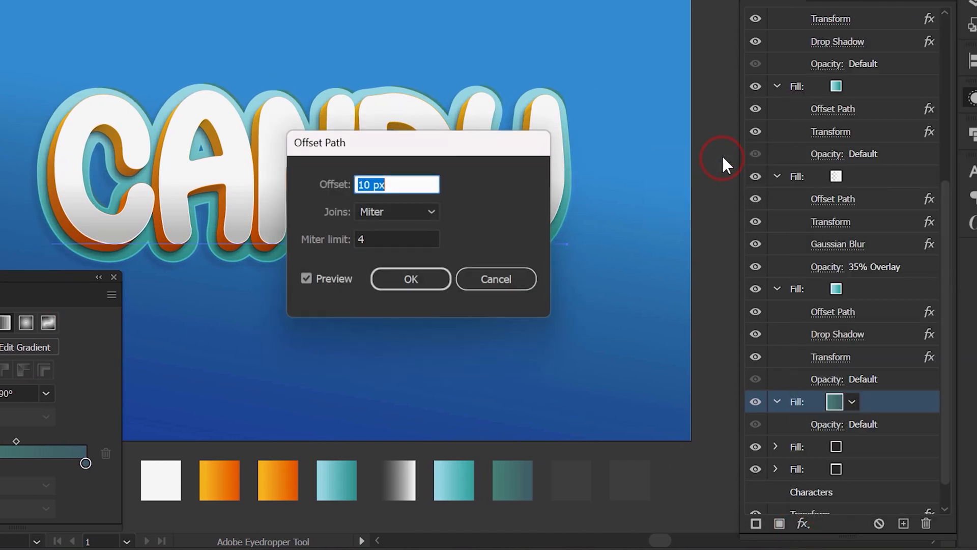
text(17)
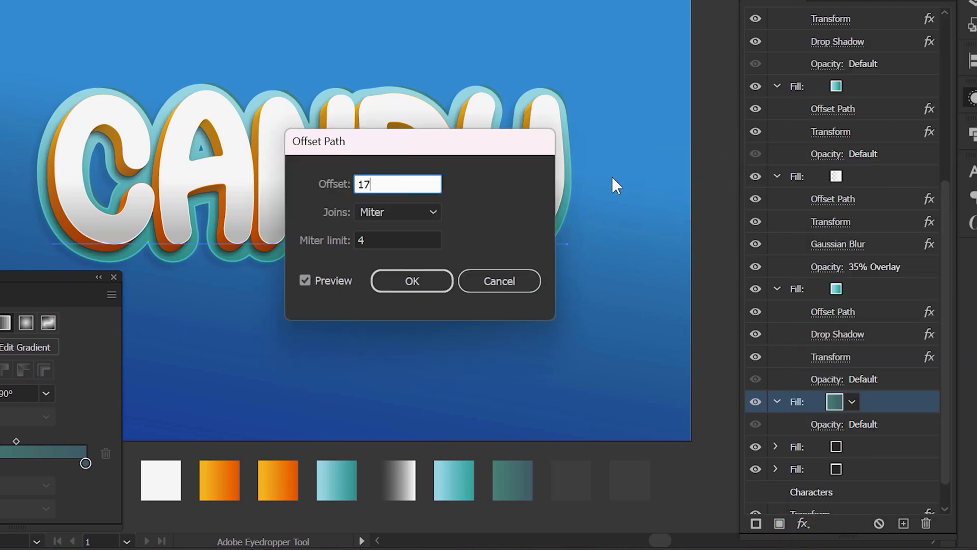
click(407, 208)
click(410, 250)
click(404, 281)
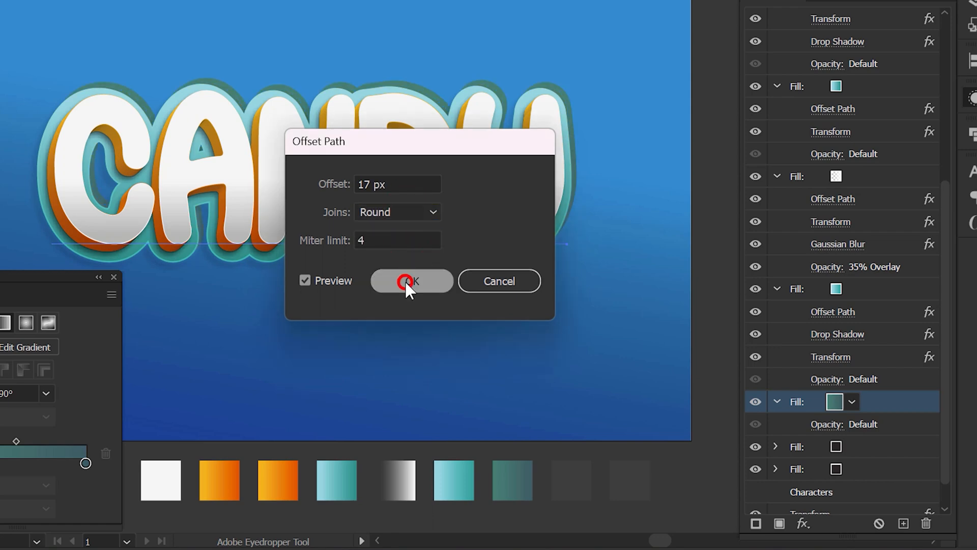
Step: Add a Transform effect to the dark teal eighth fill moving it -15 px horizontally and 19 px vertically
click(872, 405)
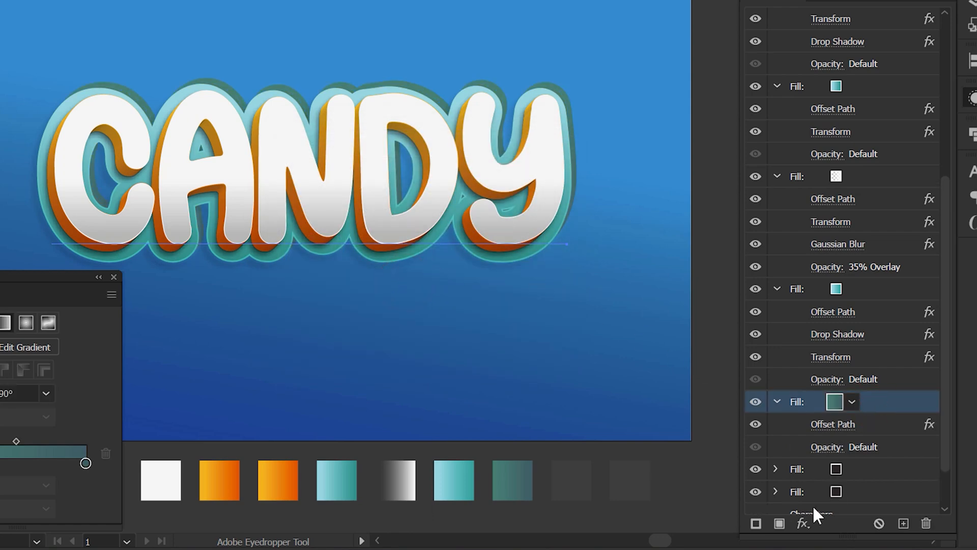
click(803, 522)
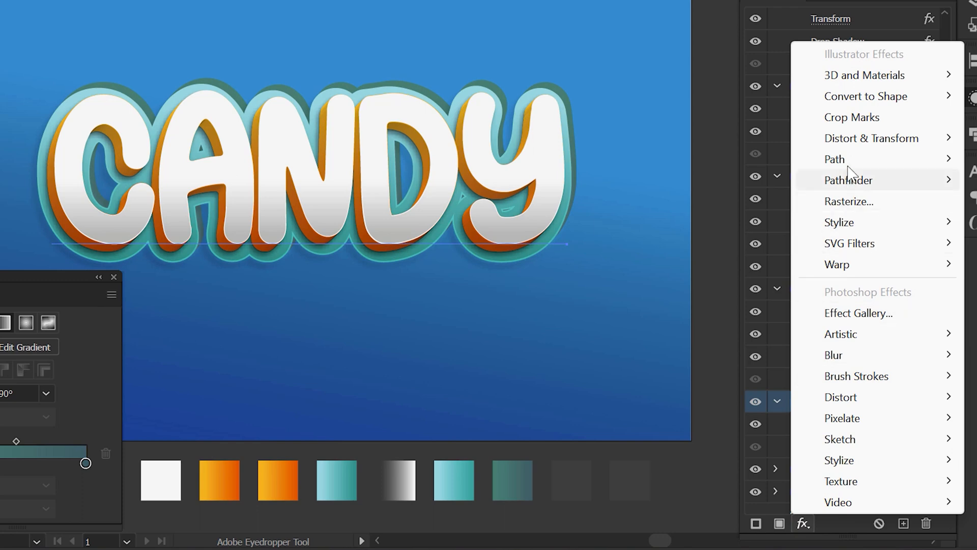
mouse_move(851, 139)
click(701, 201)
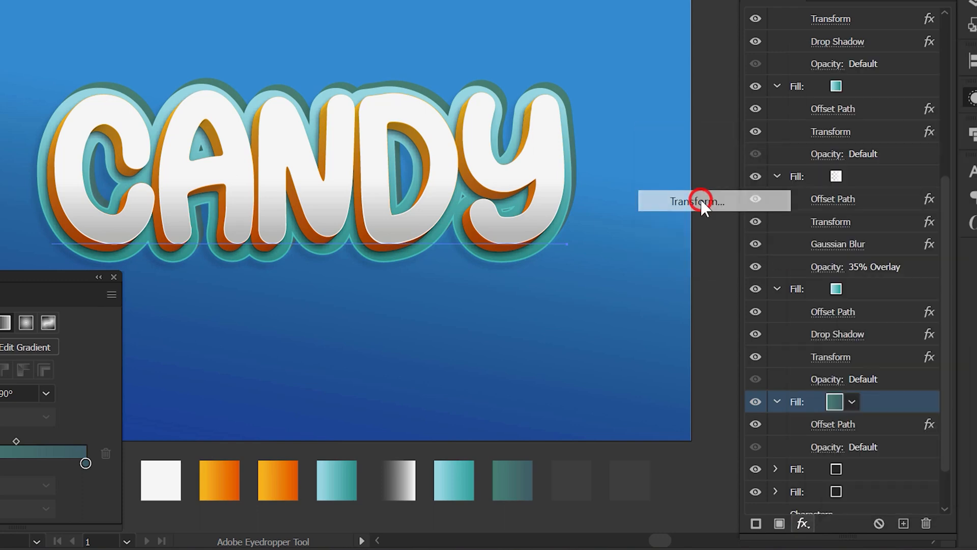
click(519, 185)
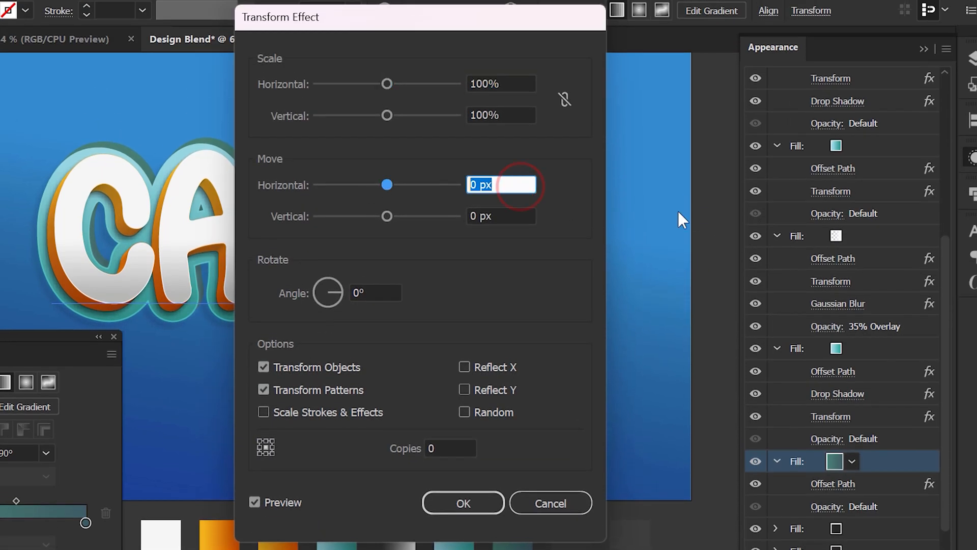
text(-15)
click(484, 222)
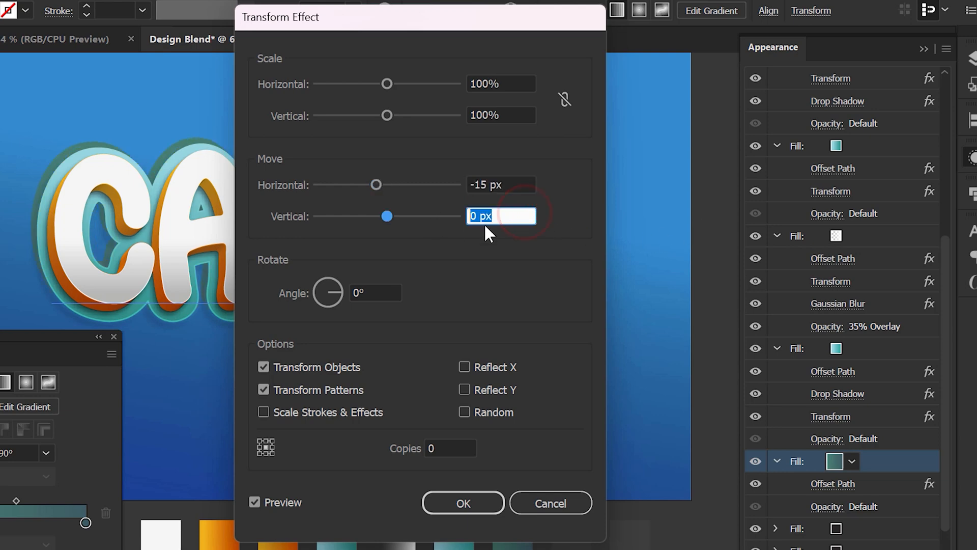
text(19)
click(456, 500)
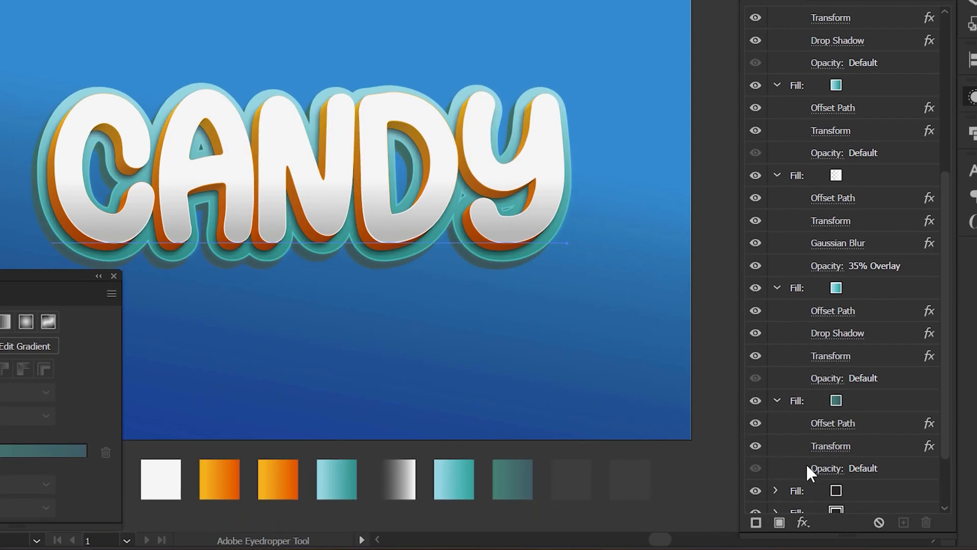
Step: Colour the ninth fill by sampling the dark grey swatch beside the dark teal one, and expand the fill's attributes
click(862, 491)
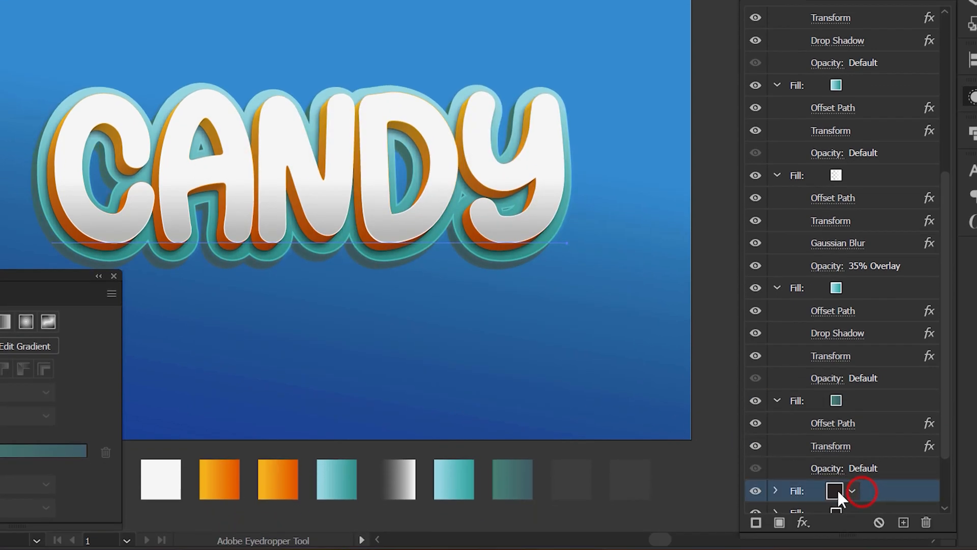
click(572, 479)
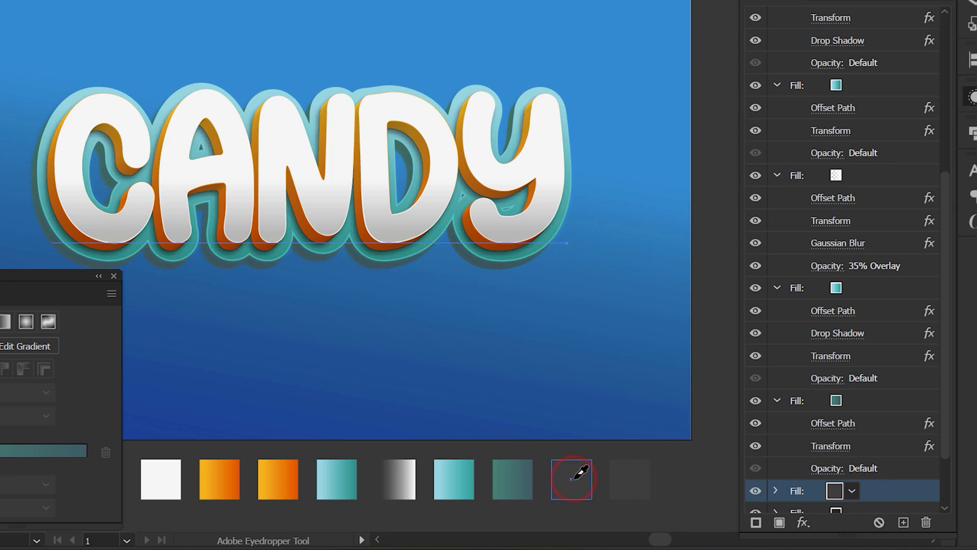
click(775, 491)
scroll(787, 432, down, 3)
Step: Add an Offset Path effect to the dark grey ninth fill with a 17 px offset and Round joins
click(804, 520)
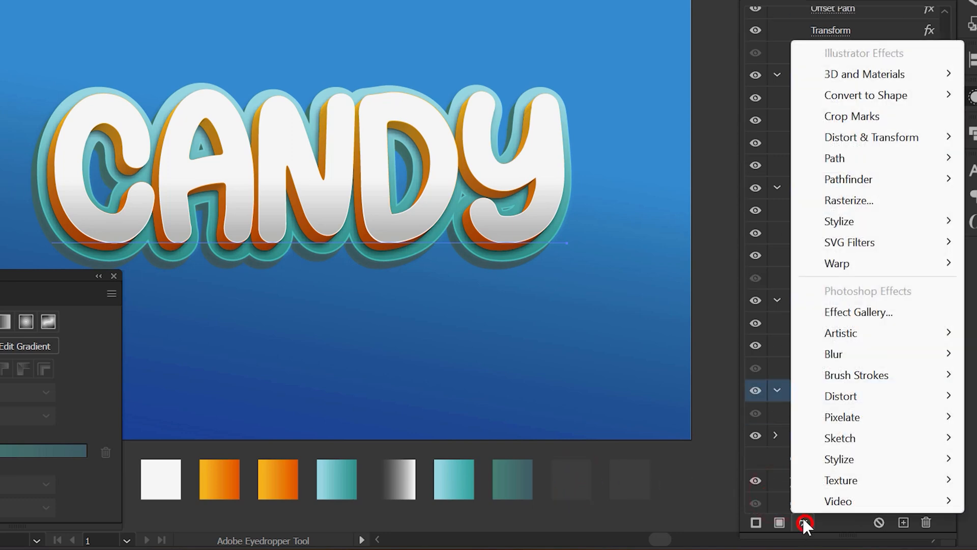
mouse_move(924, 158)
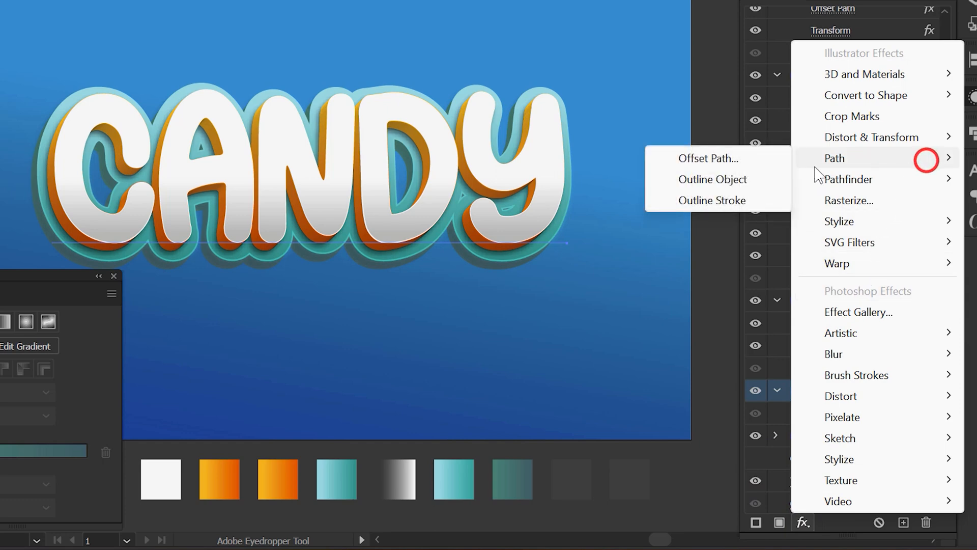
click(710, 158)
click(407, 179)
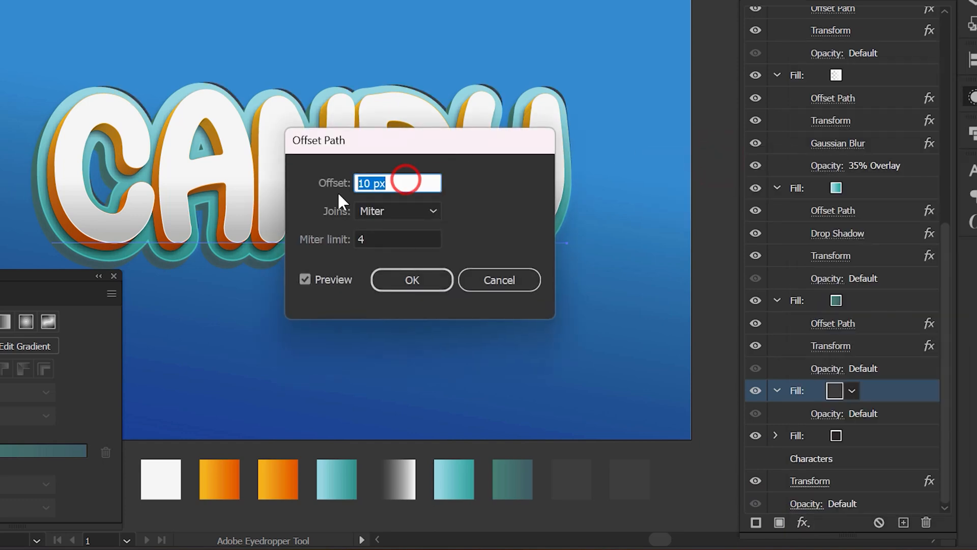
text(17)
click(397, 209)
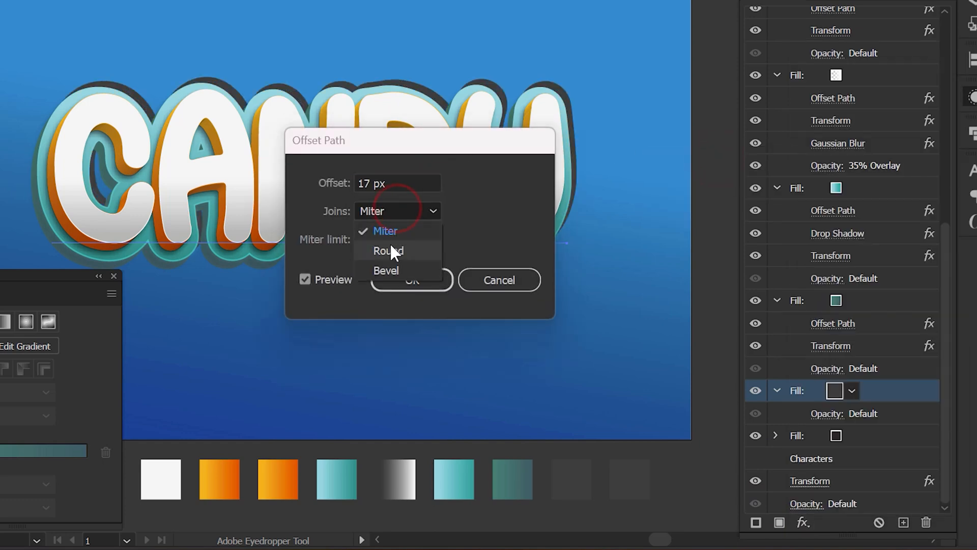
click(391, 249)
click(398, 280)
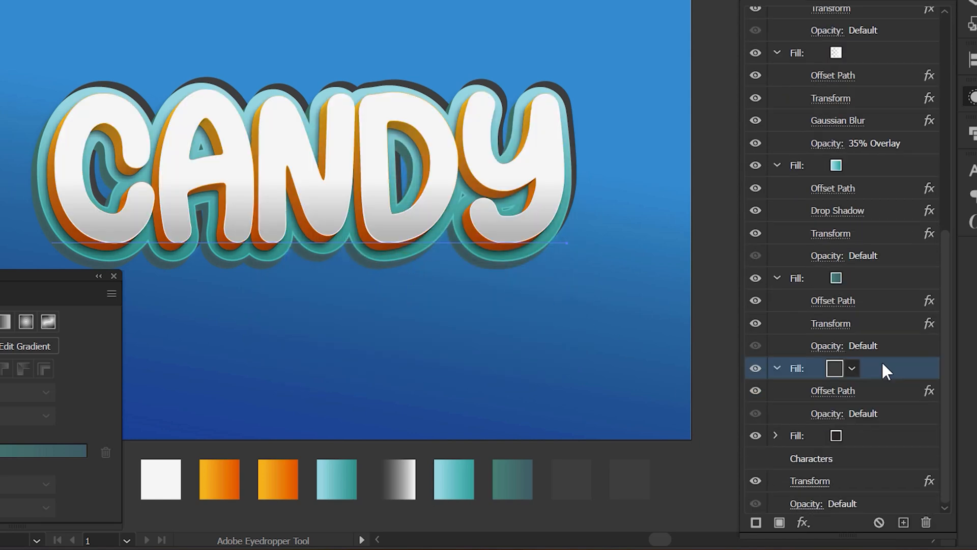
Step: Add a Multiply Drop Shadow to the dark grey ninth fill with 50% opacity, X offset -10 px, Y offset 15 px and 3 px blur
click(806, 519)
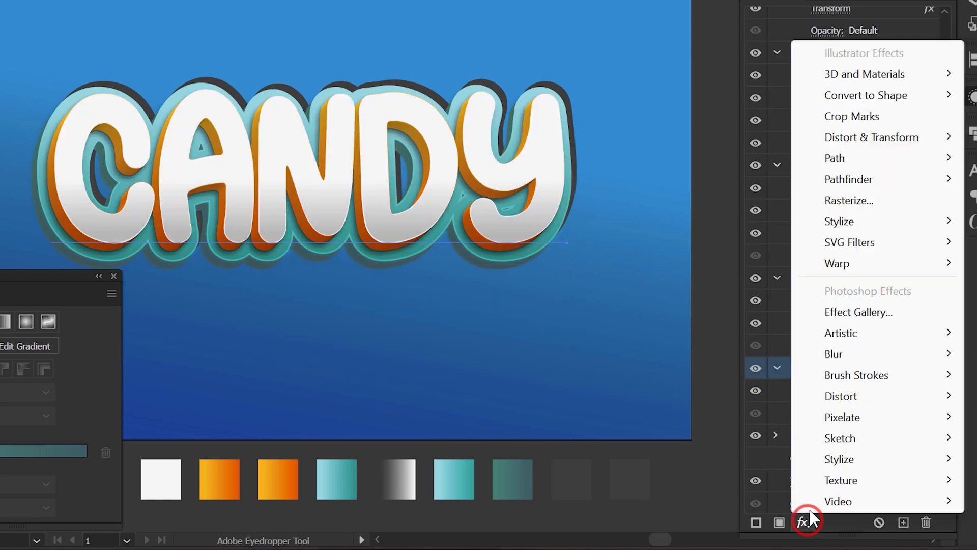
click(887, 224)
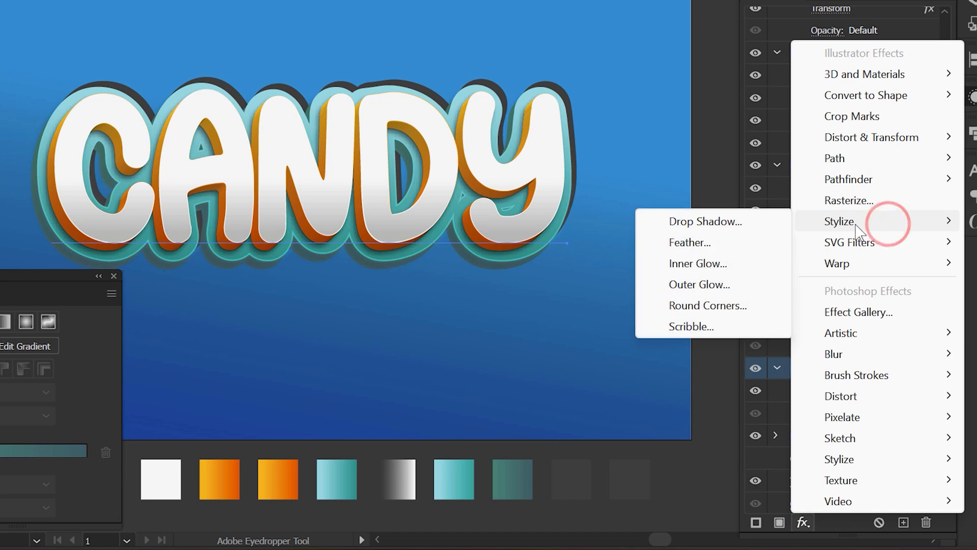
click(752, 223)
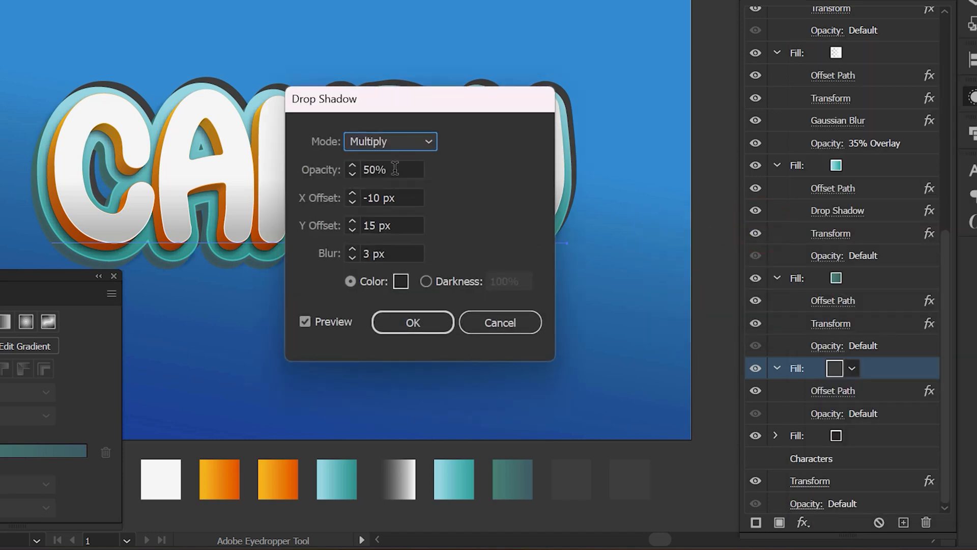
click(395, 169)
click(399, 197)
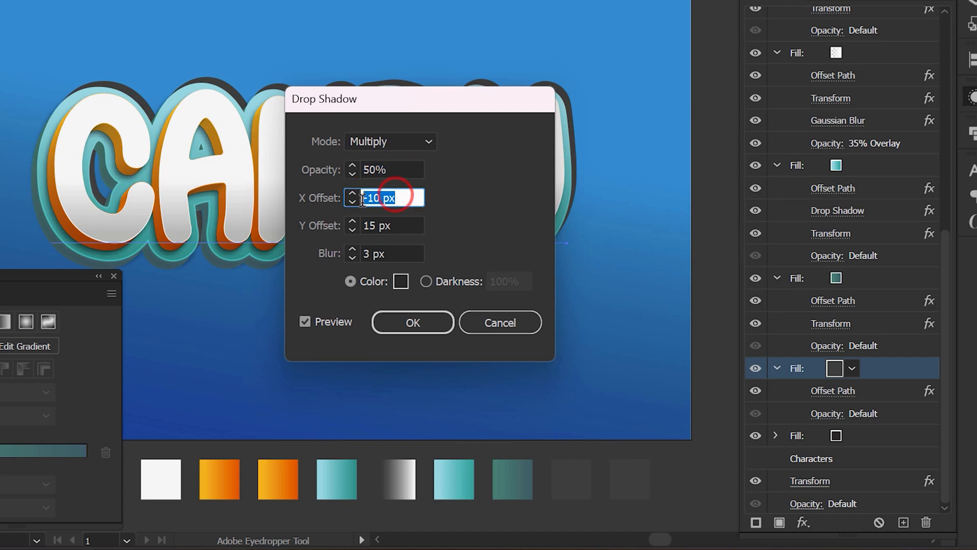
click(399, 223)
Step: Set the ninth fill's drop shadow colour to near-black 1C1C1C and apply the shadow
click(401, 282)
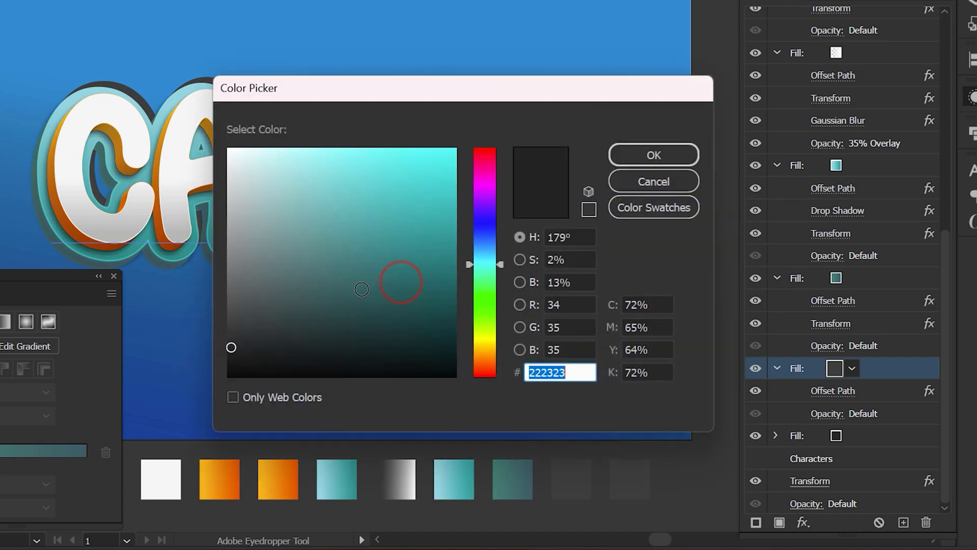
click(229, 351)
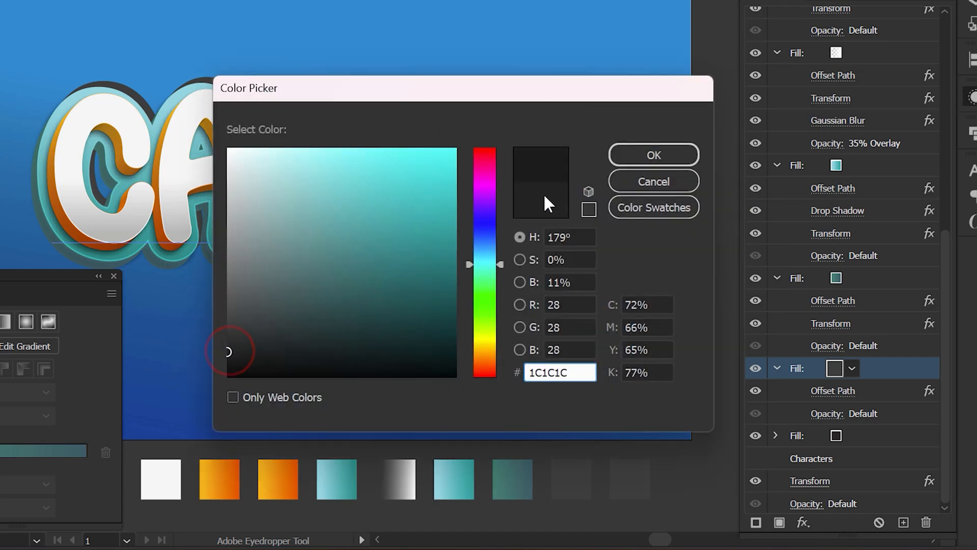
click(643, 154)
click(417, 310)
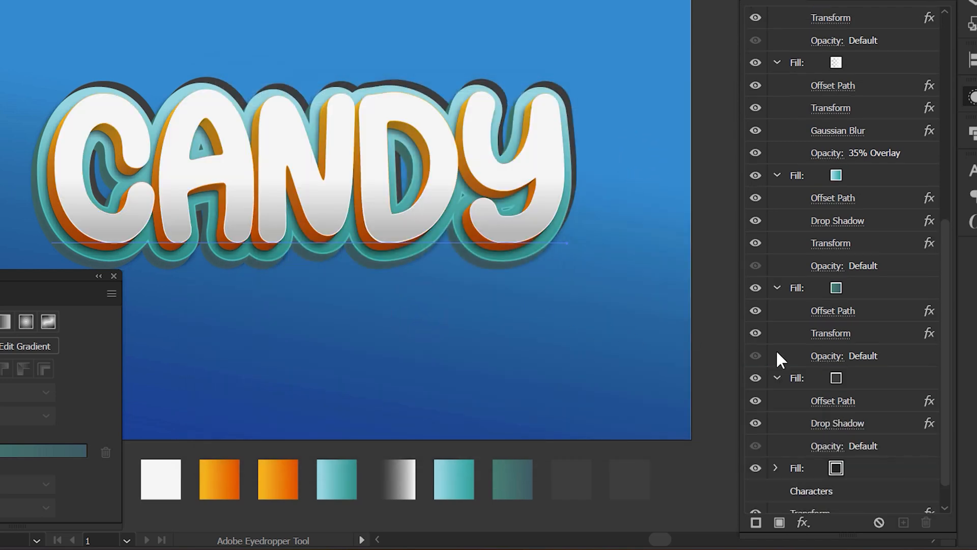
Step: Add a Transform effect to the dark grey ninth fill moving it -7 px horizontally and 8 px vertically
click(872, 379)
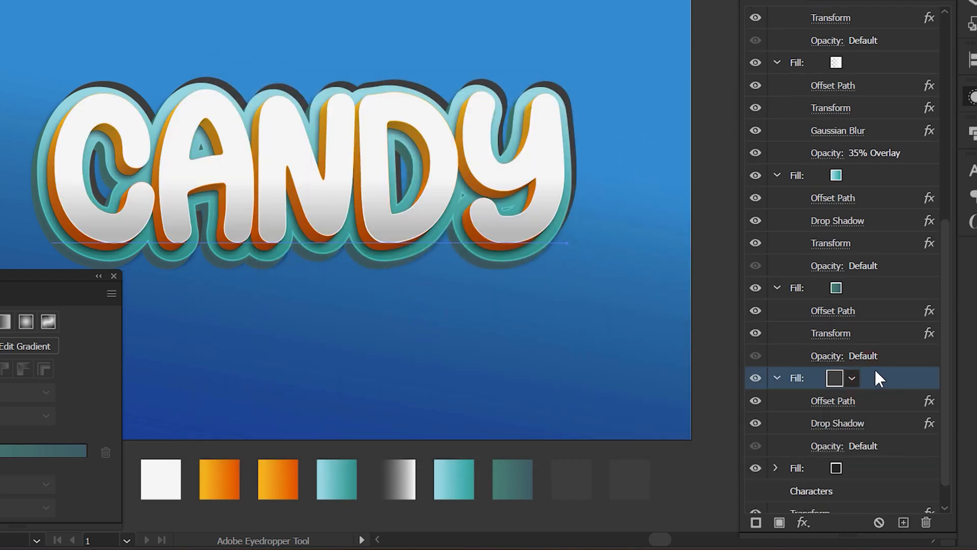
click(803, 523)
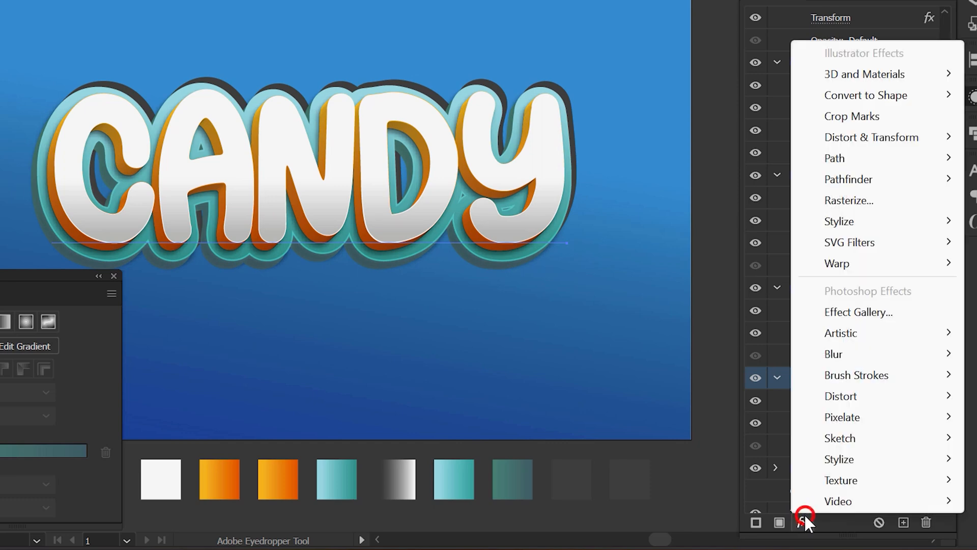
click(892, 137)
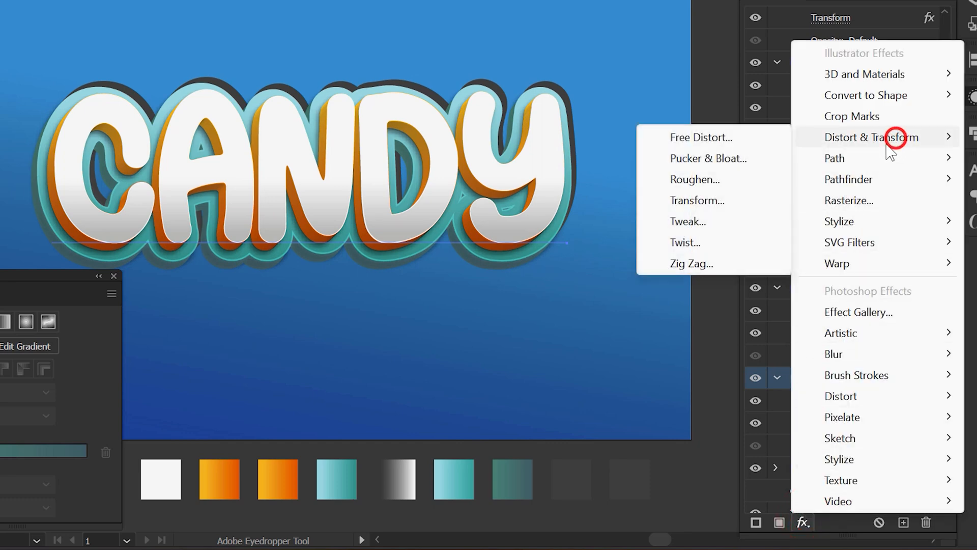
click(713, 200)
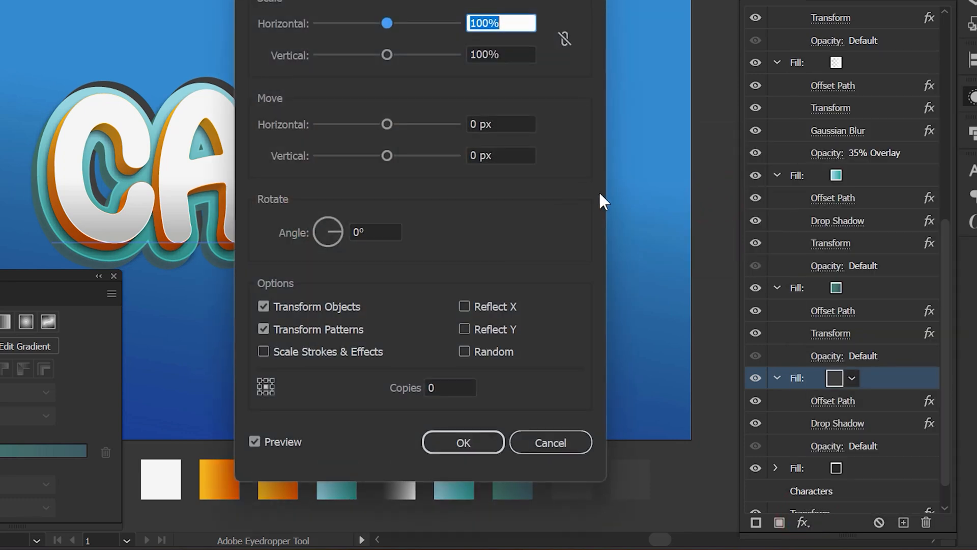
click(502, 188)
text(-)
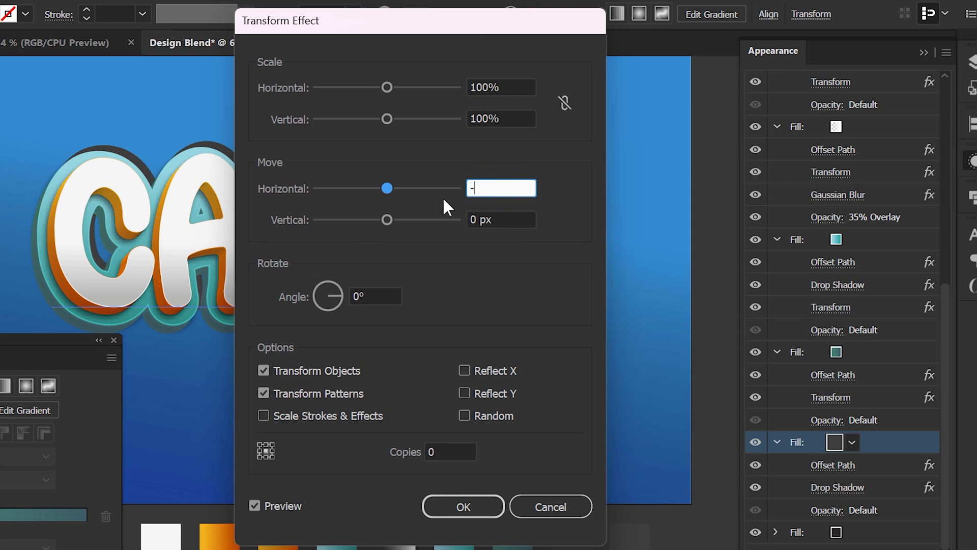
text(7)
click(469, 224)
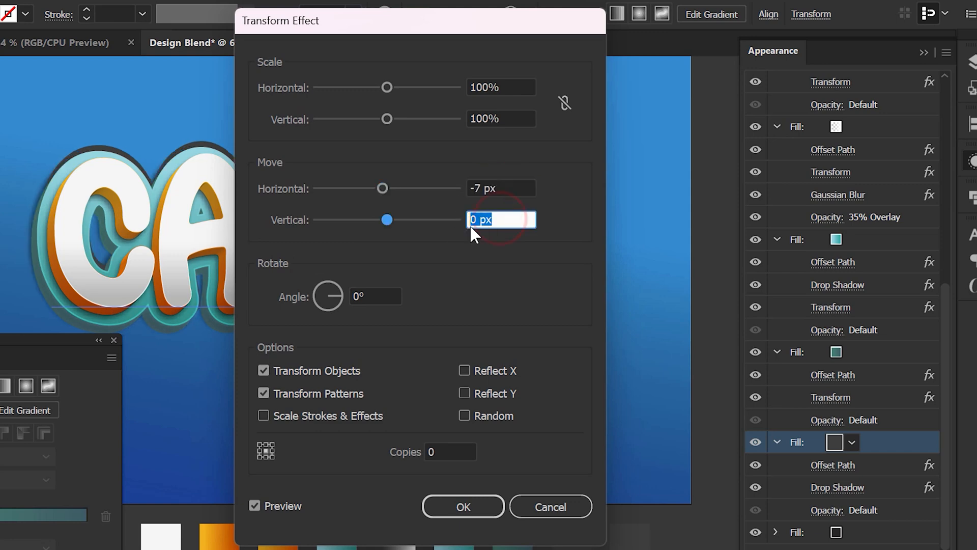
text(8)
click(461, 505)
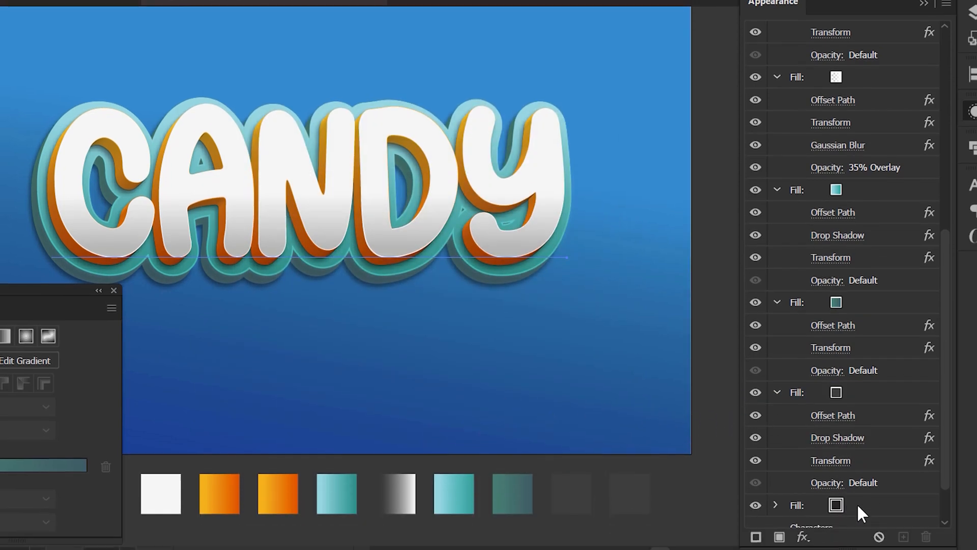
Step: Colour the tenth, lowest fill with the last dark grey swatch and expand its attributes
click(857, 495)
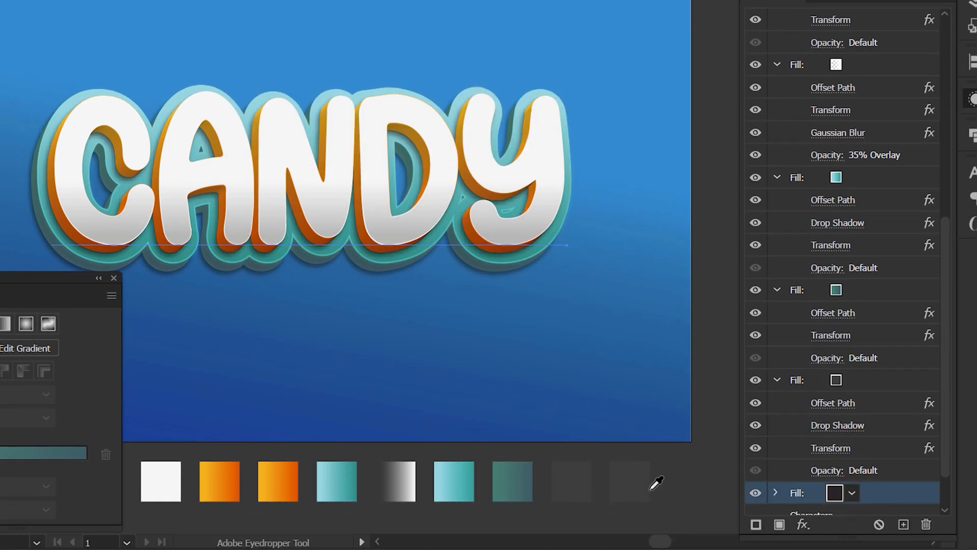
scroll(843, 380, down, 2)
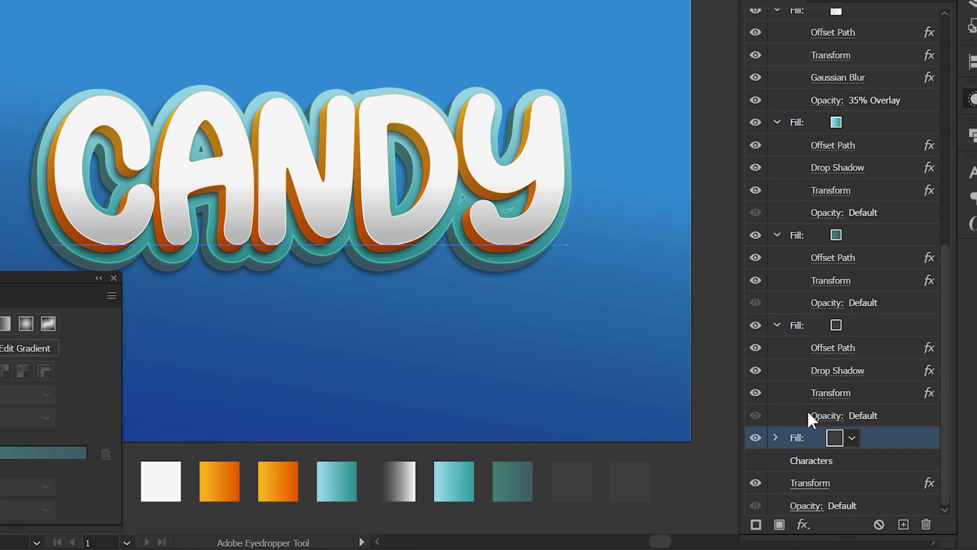
click(776, 441)
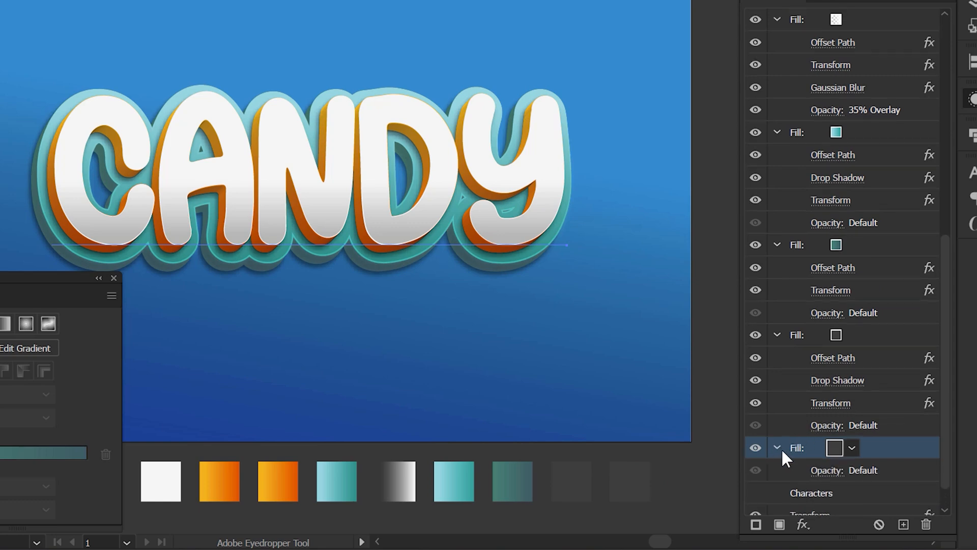
Step: Add an Offset Path effect to the dark grey tenth fill with a 17 px offset and Round joins
click(805, 523)
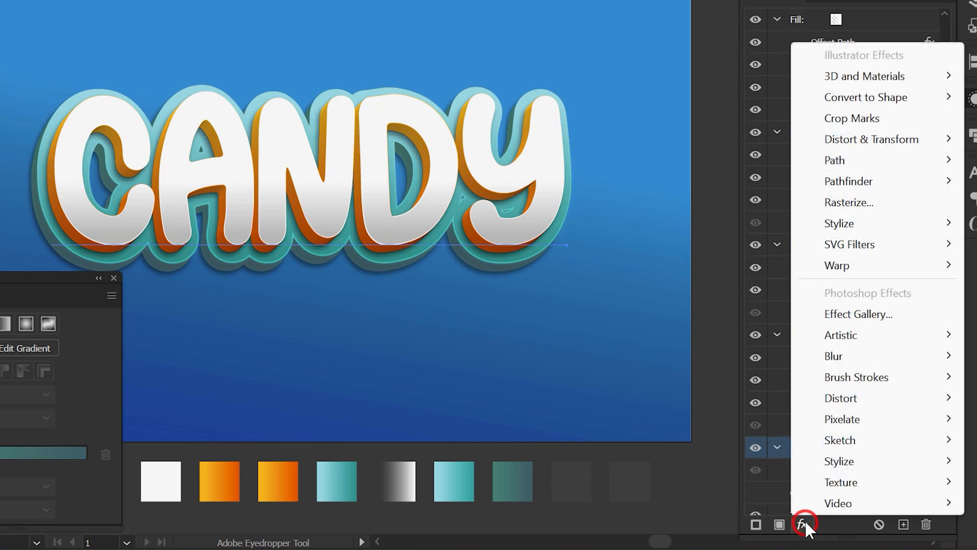
click(862, 162)
click(759, 160)
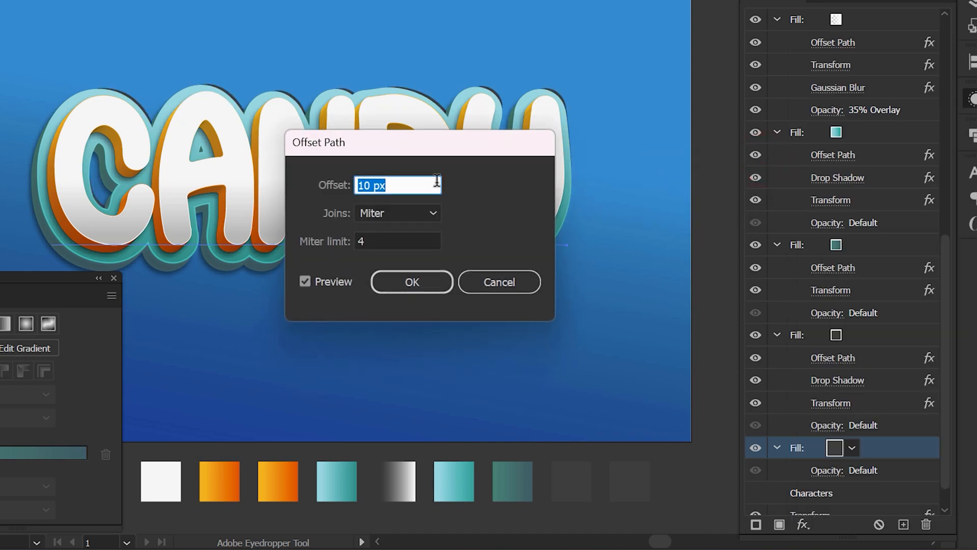
text(17)
click(390, 218)
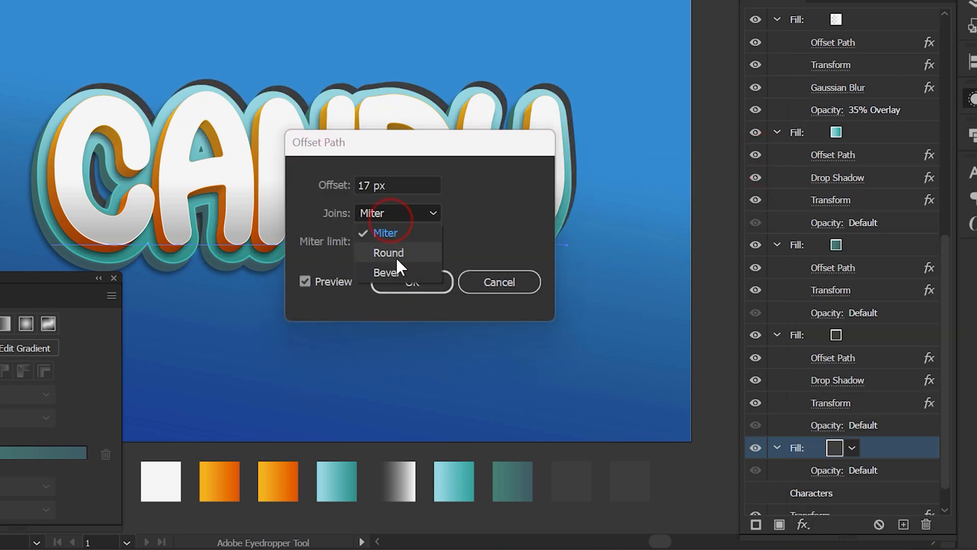
click(396, 257)
click(401, 279)
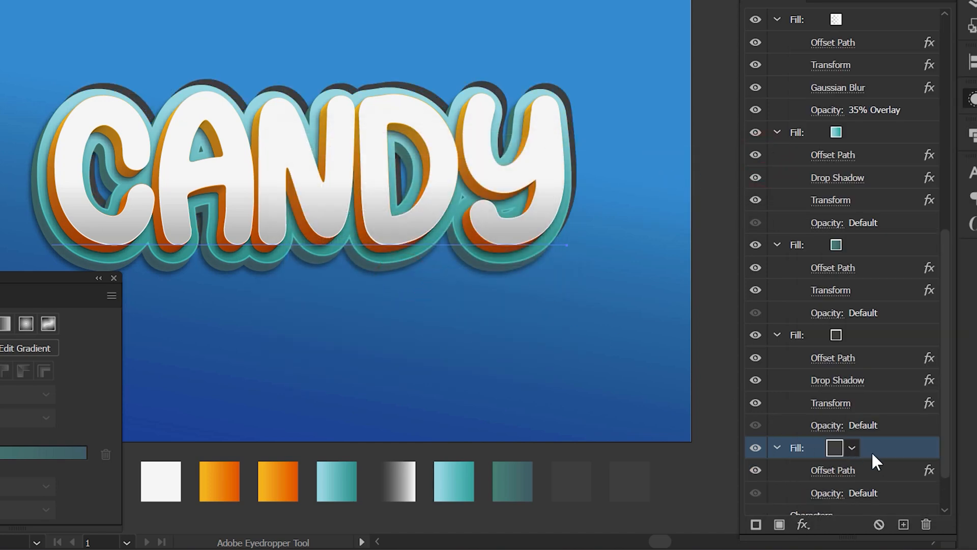
Step: Add a Multiply Drop Shadow to the tenth fill with 55% opacity, X offset -12 px, Y offset 25 px and 6 px blur
click(802, 527)
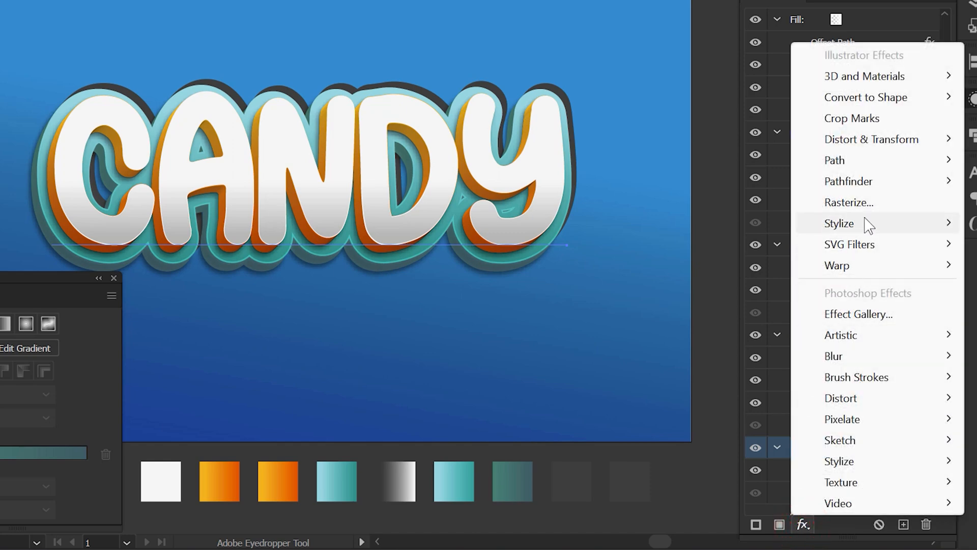
click(845, 222)
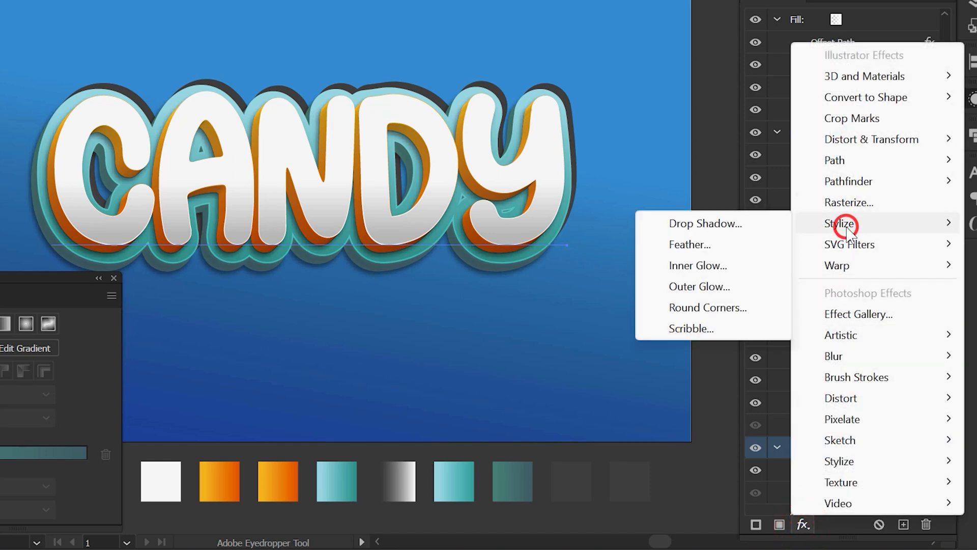
click(745, 223)
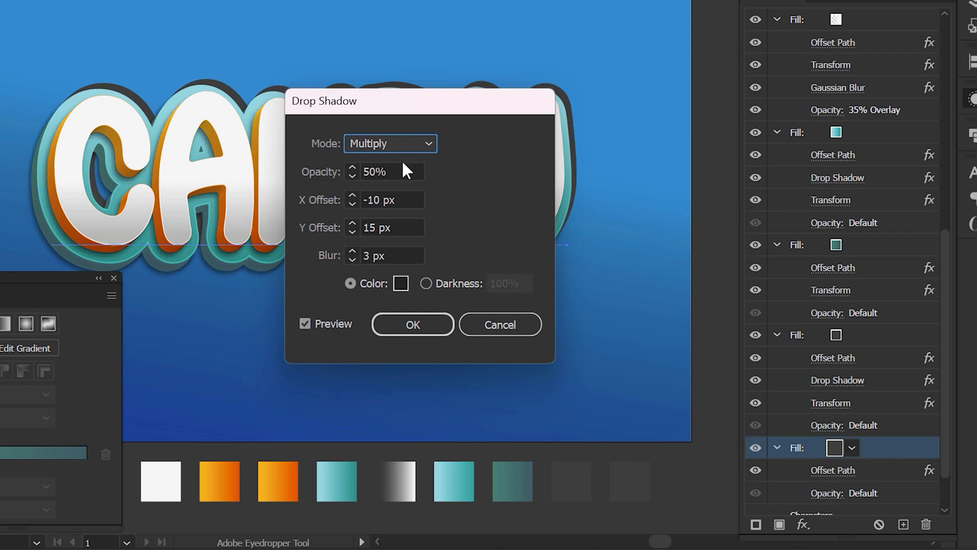
mouse_move(399, 171)
mouse_down()
mouse_move(360, 172)
mouse_move(353, 264)
mouse_up()
text(55-1225px)
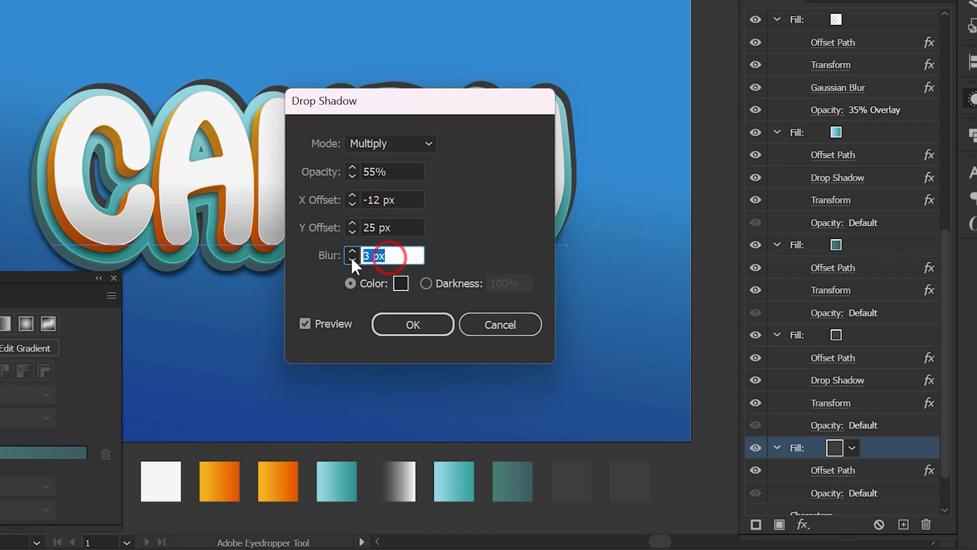
text(6)
Step: Set the tenth fill's drop shadow colour to dark grey 232323 and apply the shadow
click(401, 284)
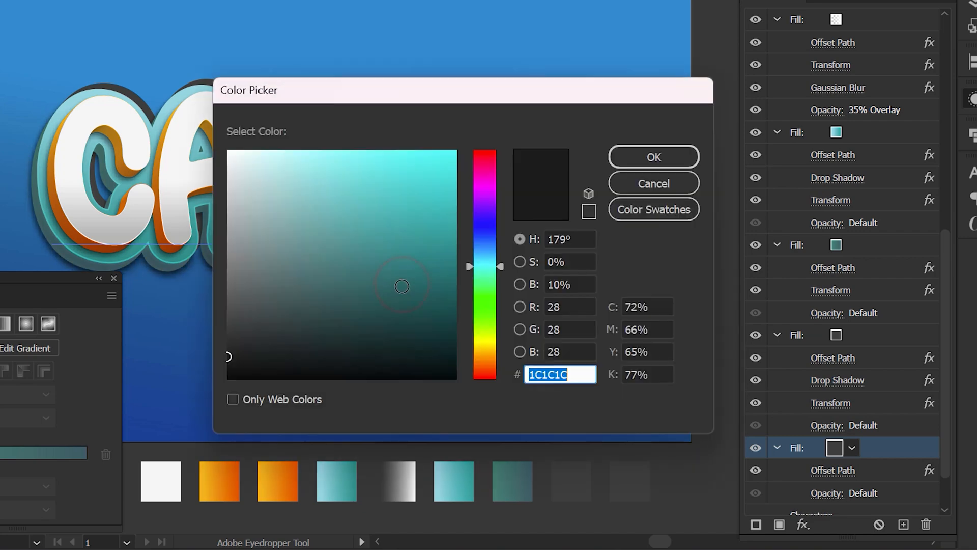
click(229, 346)
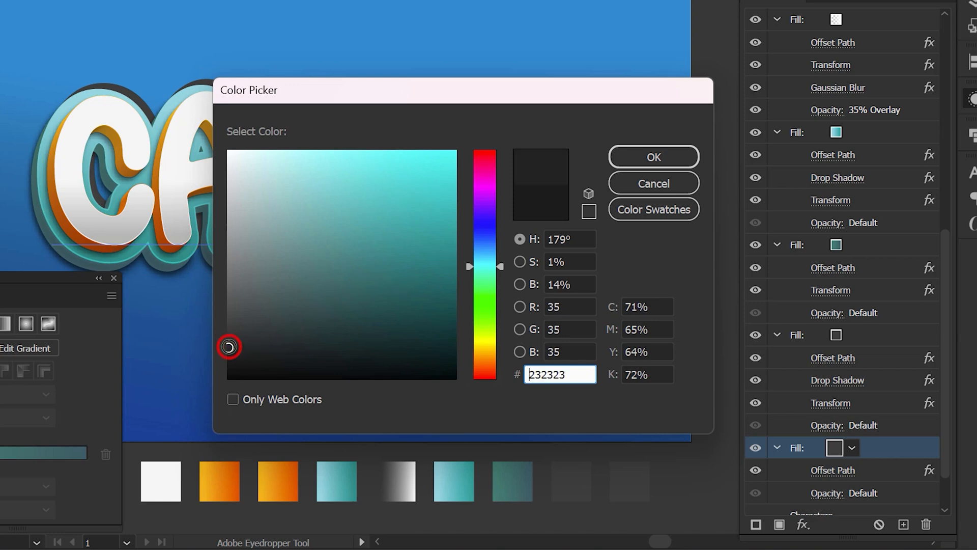
click(638, 157)
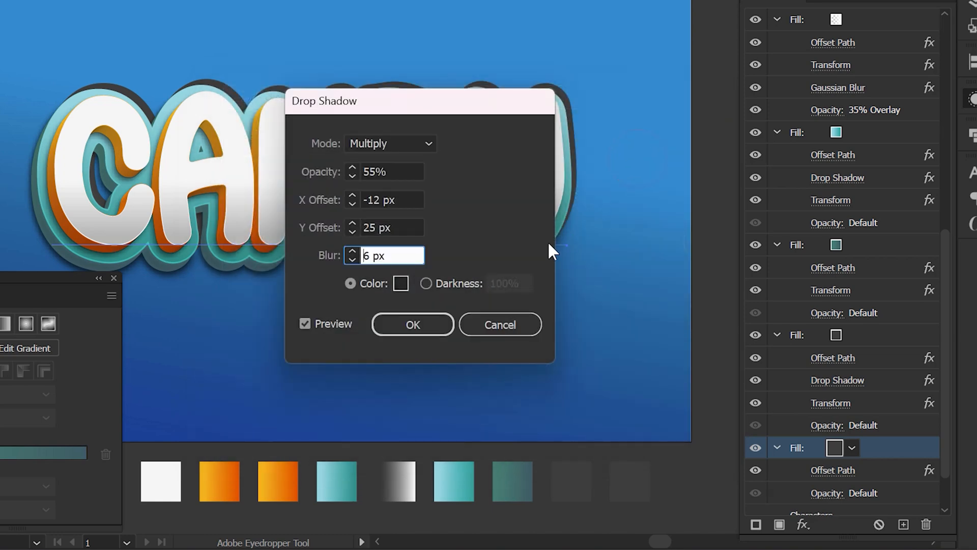
click(428, 327)
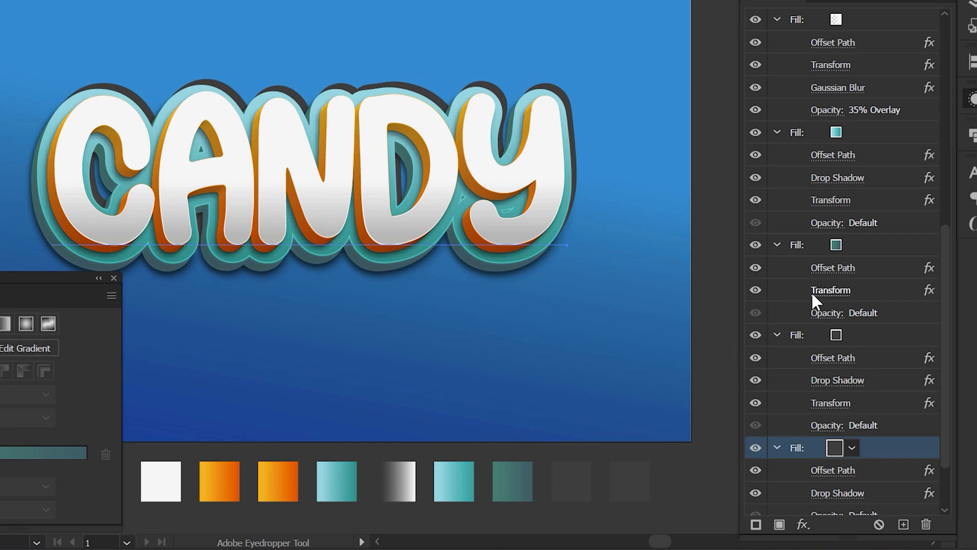
Step: Add a Transform effect to the dark grey tenth fill moving it -7 px horizontally and 8 px vertically
scroll(812, 291, down, 3)
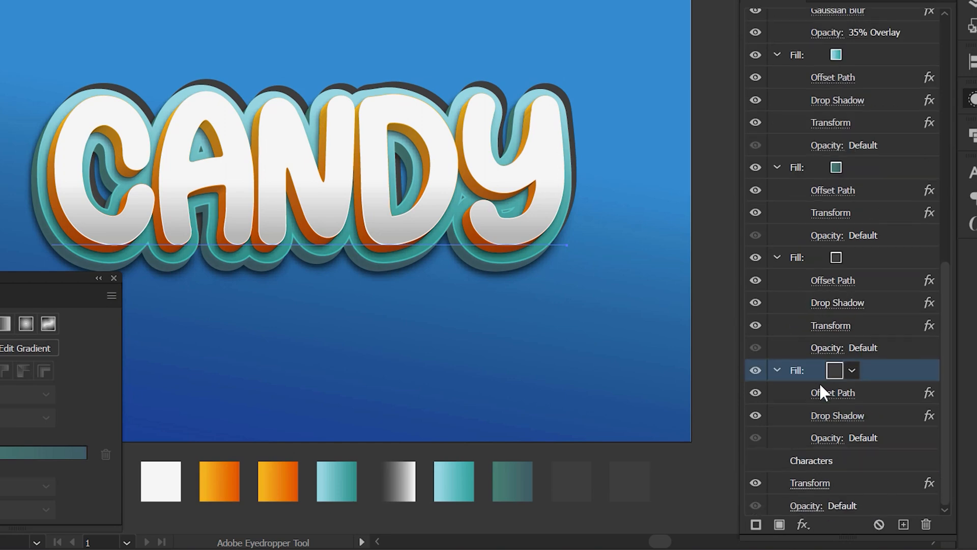
click(804, 519)
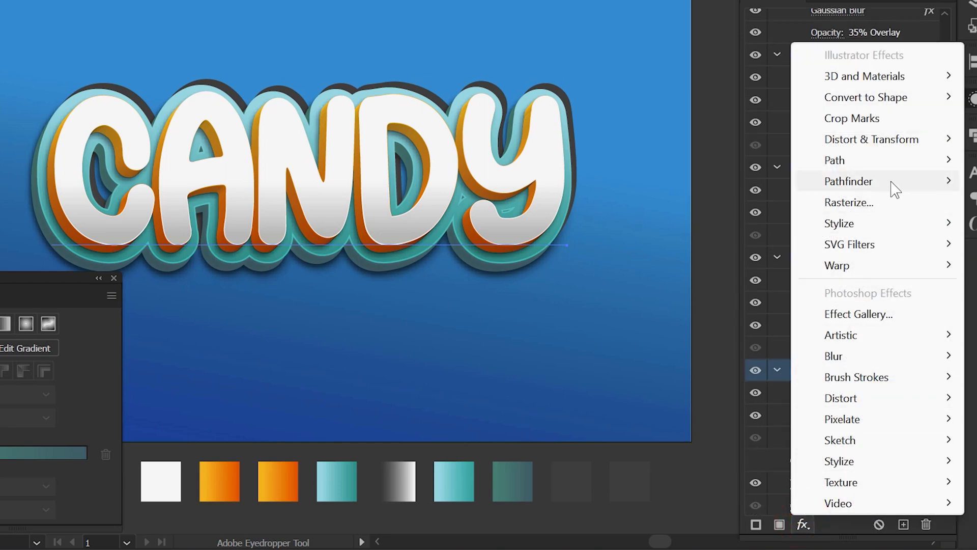
click(924, 141)
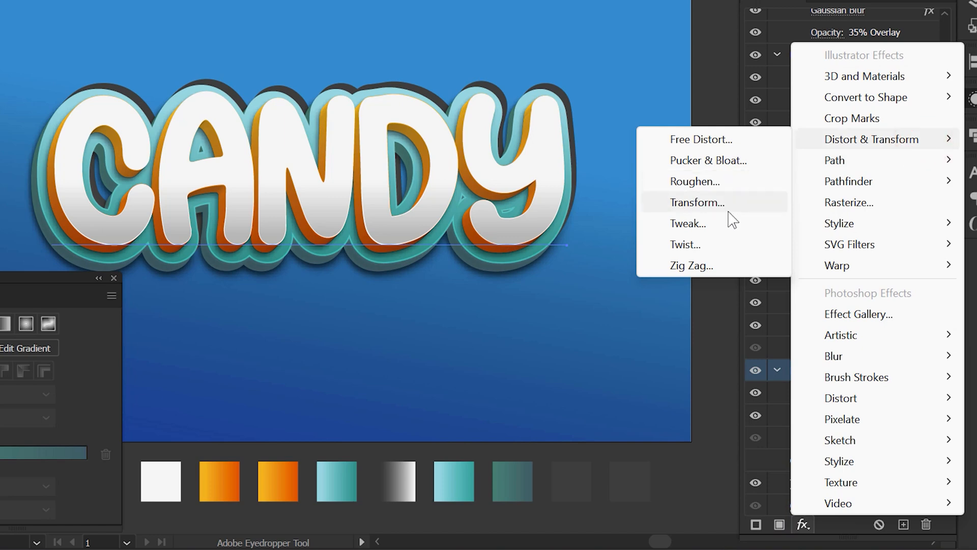
click(728, 209)
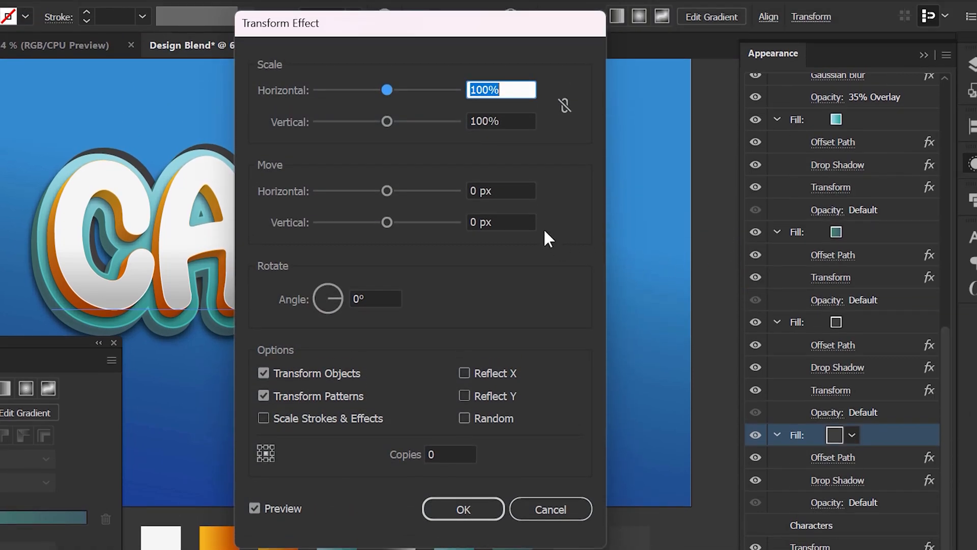
click(511, 189)
text(-7)
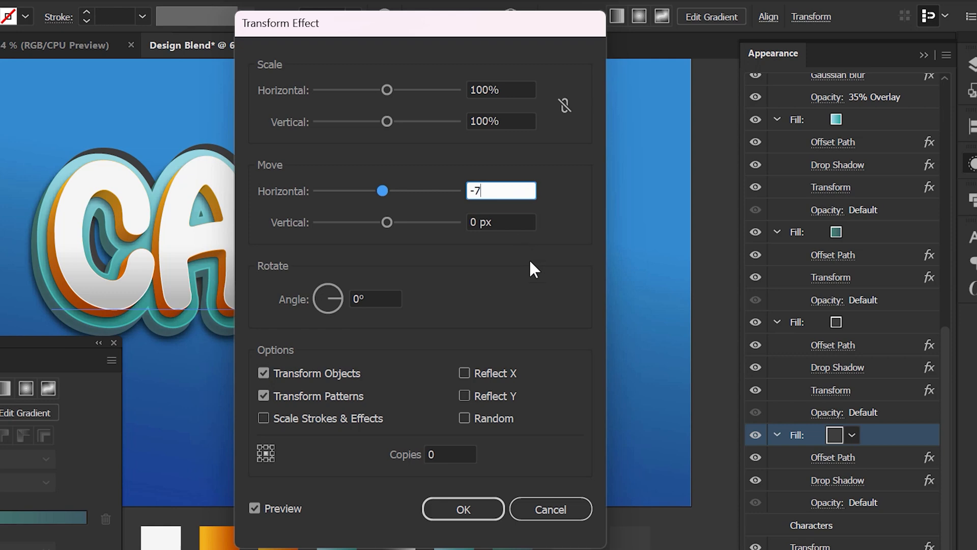
click(509, 224)
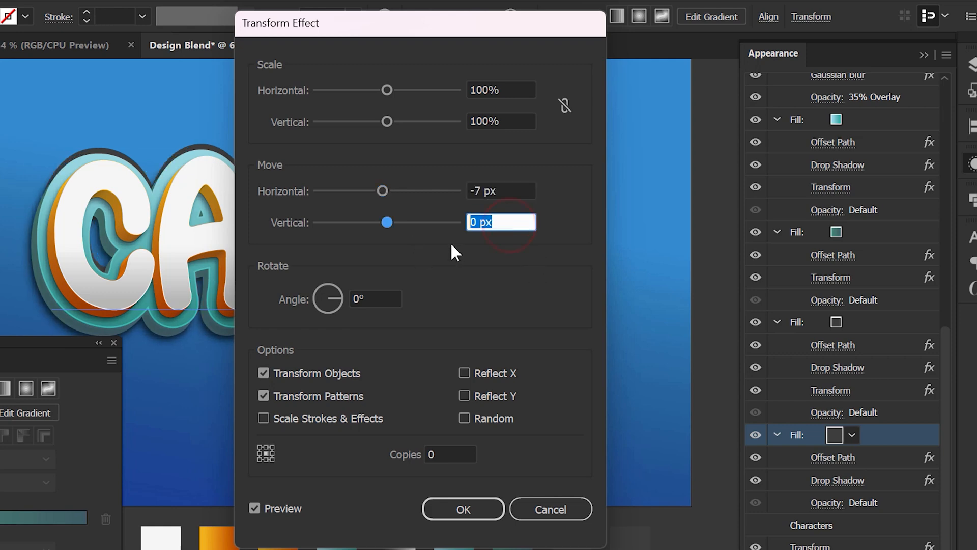
text(8)
click(458, 508)
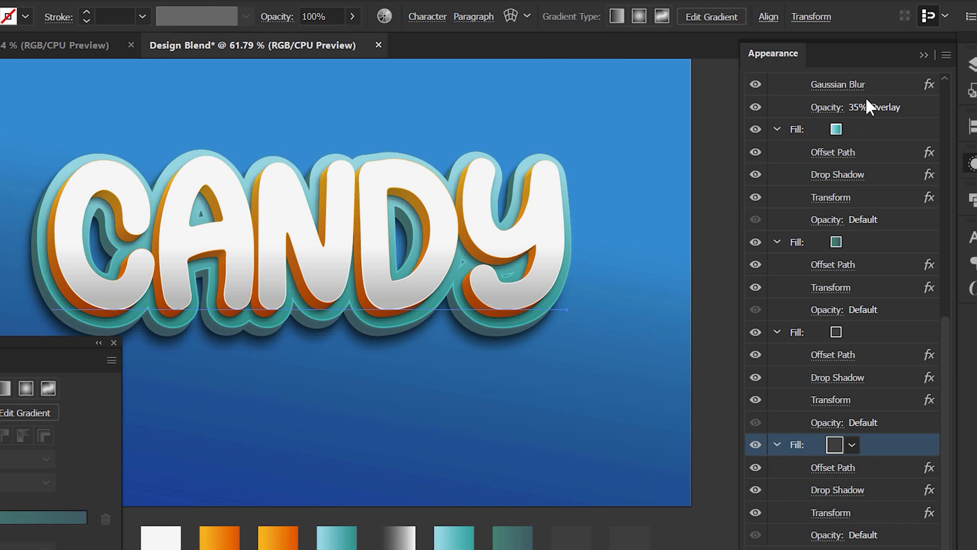
Step: Collapse the Appearance panel, then move the Gradient panel beside the artboard and deselect the CANDY text
click(921, 54)
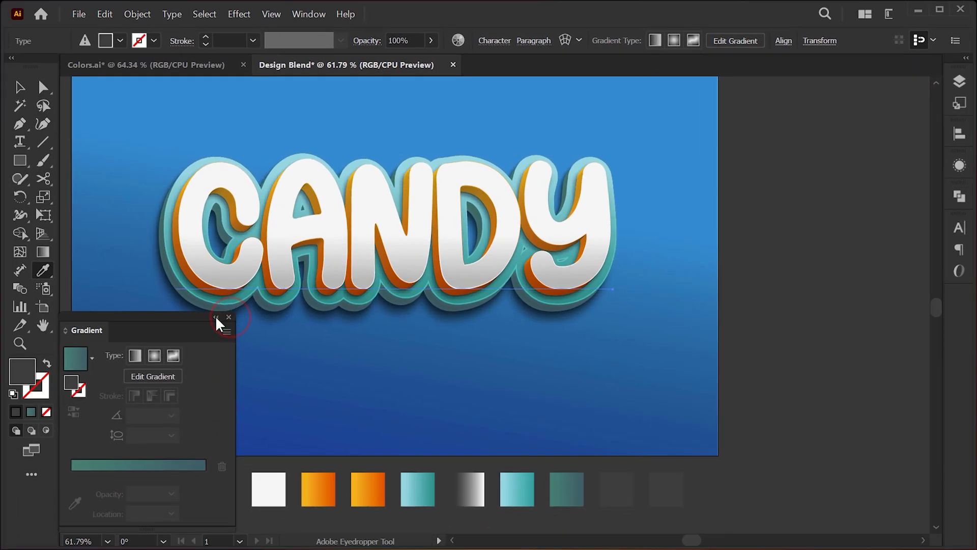
drag(175, 325, 830, 117)
click(20, 87)
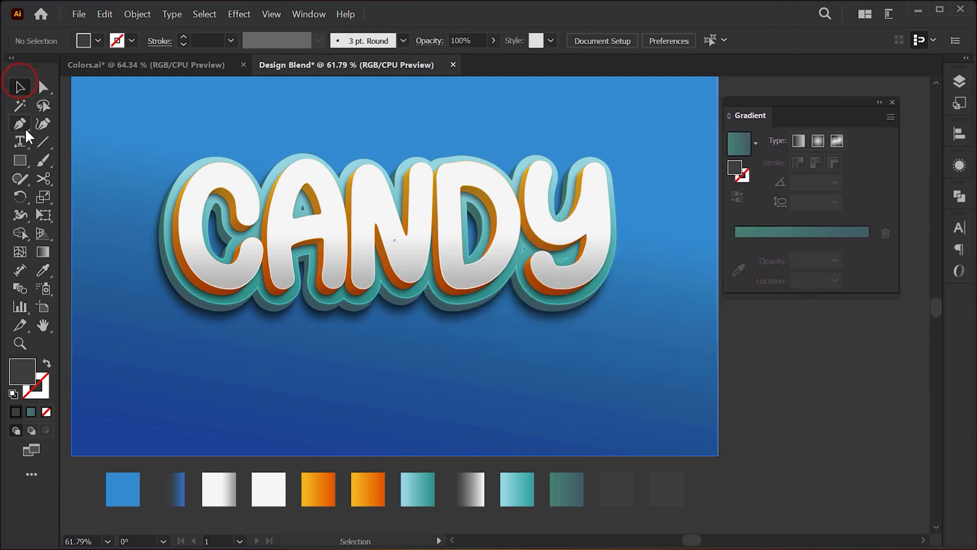
Step: Examine the gradient stops of each gradient swatch below the artboard, from transparent-to-blue through to dark teal, in an enlarged Gradient panel
click(179, 489)
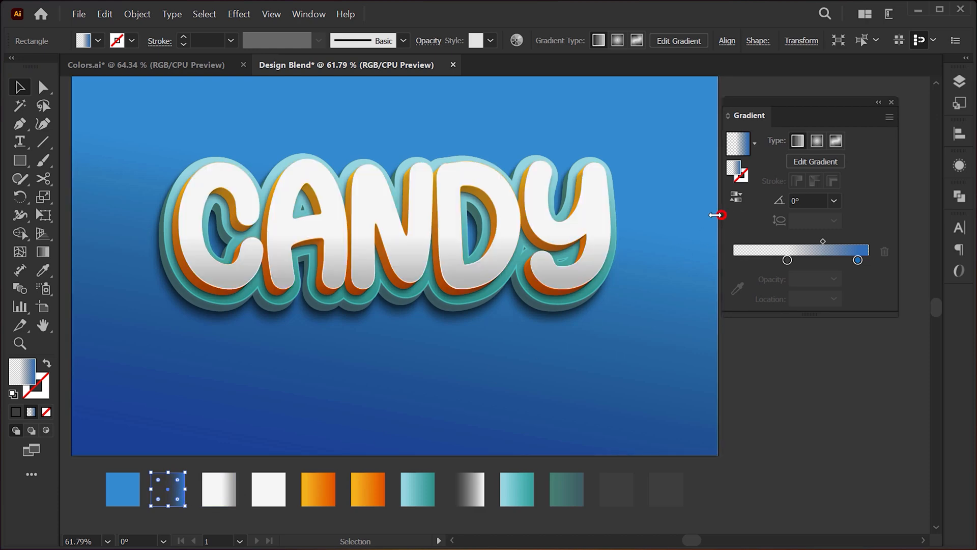
drag(718, 212, 639, 213)
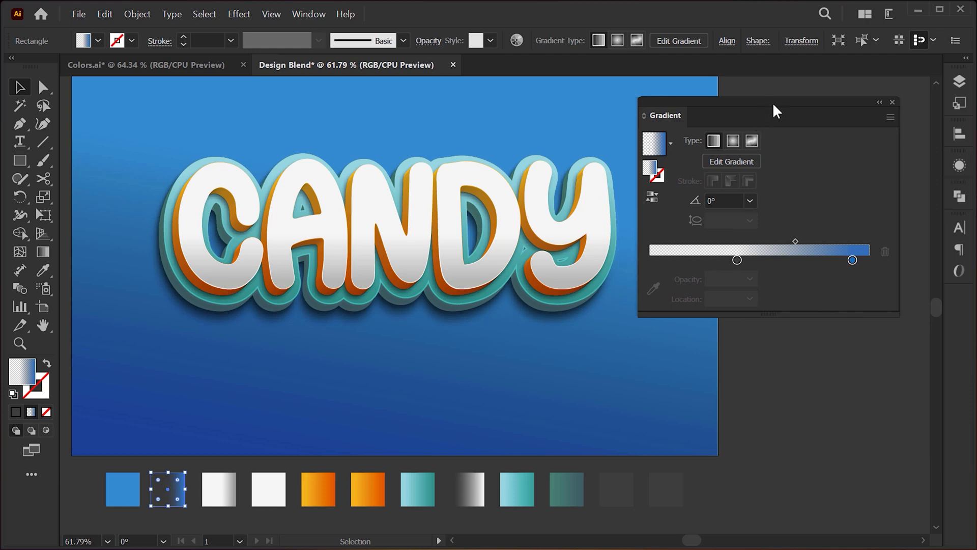
drag(775, 111, 758, 243)
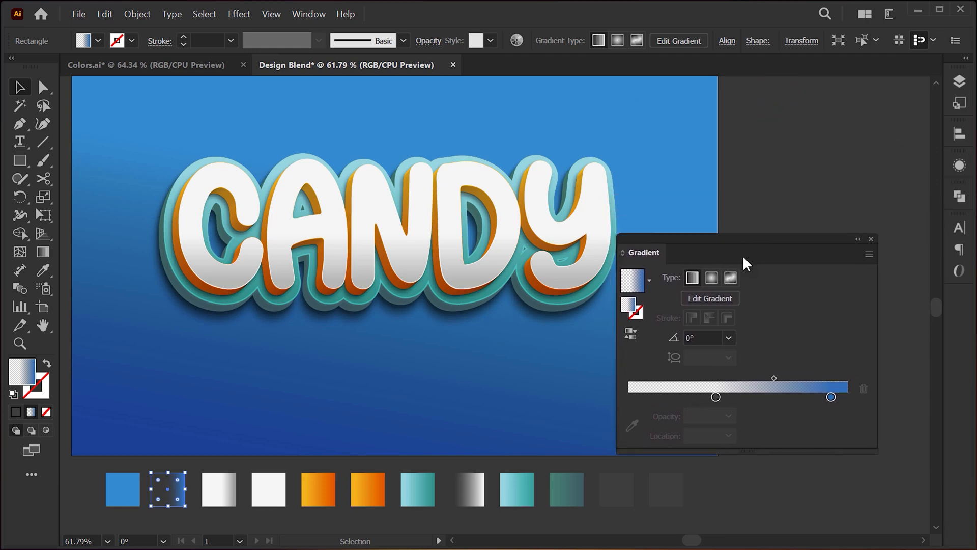
click(224, 491)
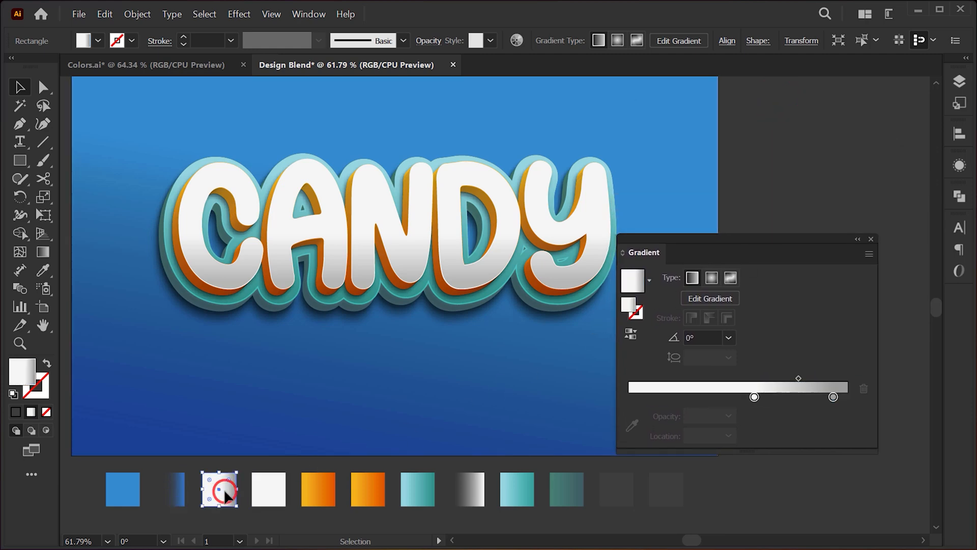
click(313, 491)
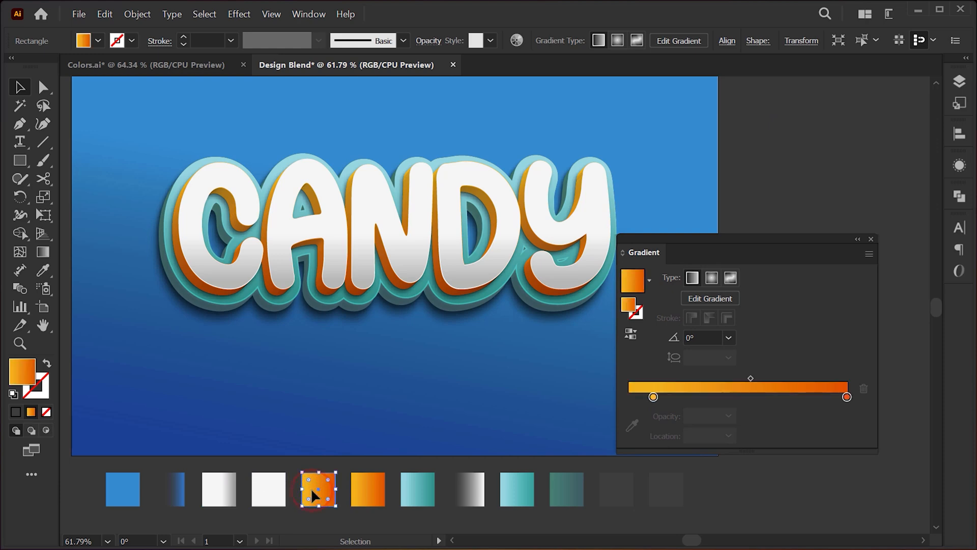
click(371, 491)
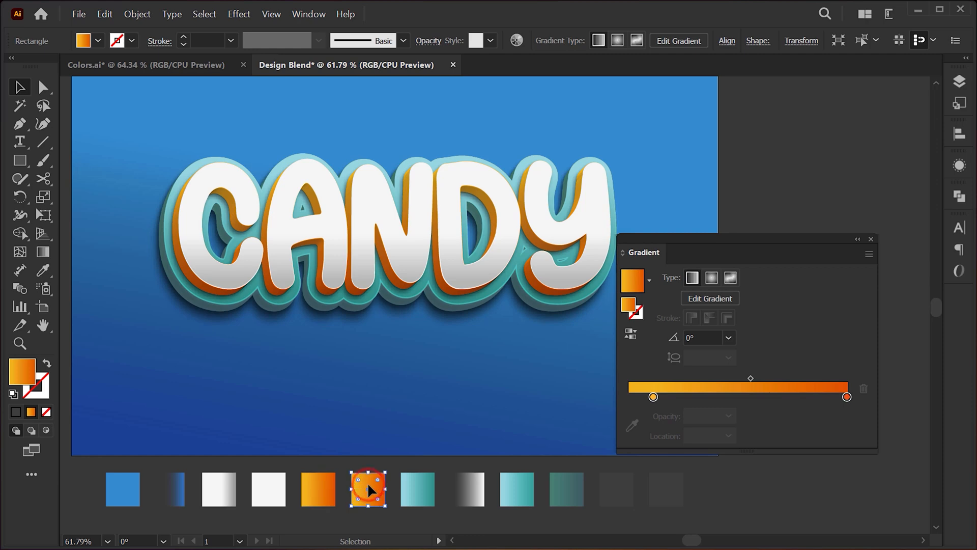
click(417, 491)
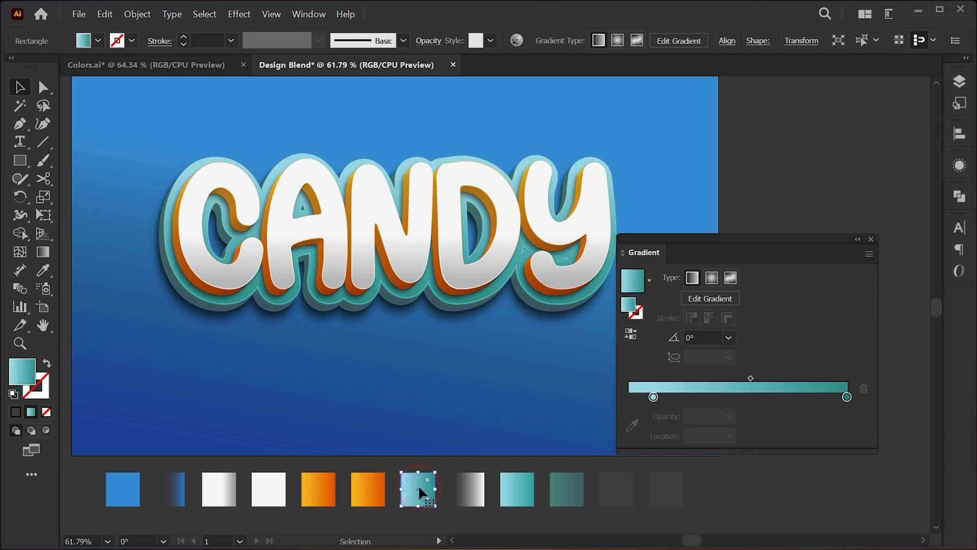
click(467, 489)
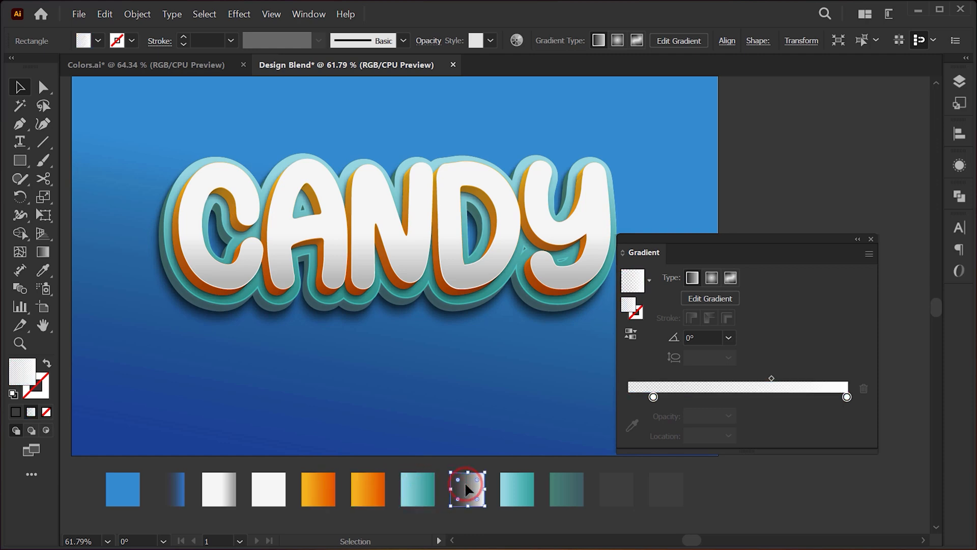
click(511, 491)
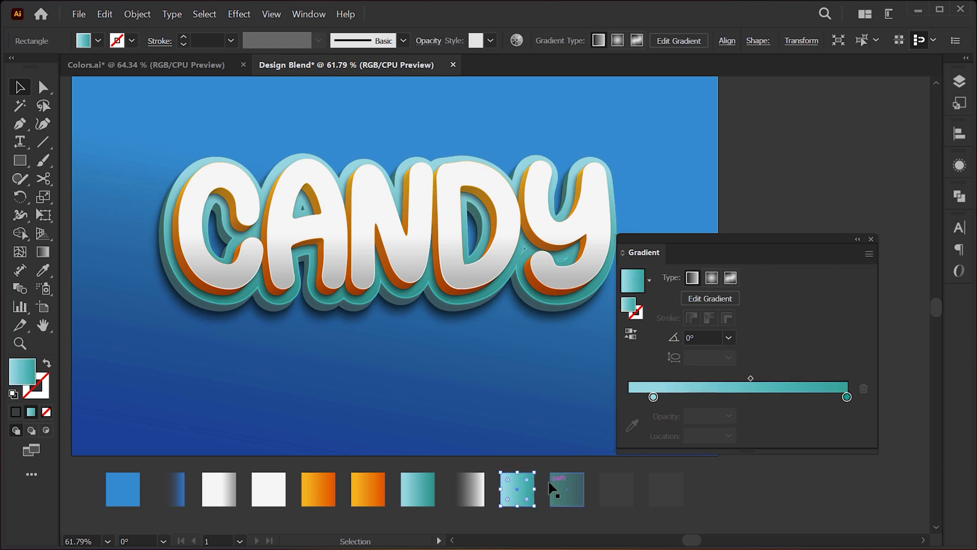
click(563, 489)
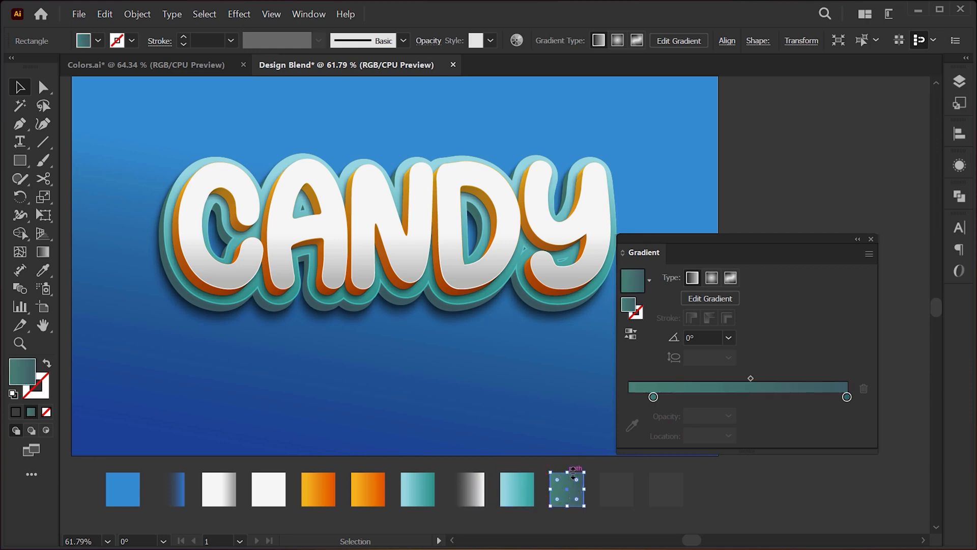
Step: Close the Gradient panel, clear the selection and fit the artboard in the window
click(871, 239)
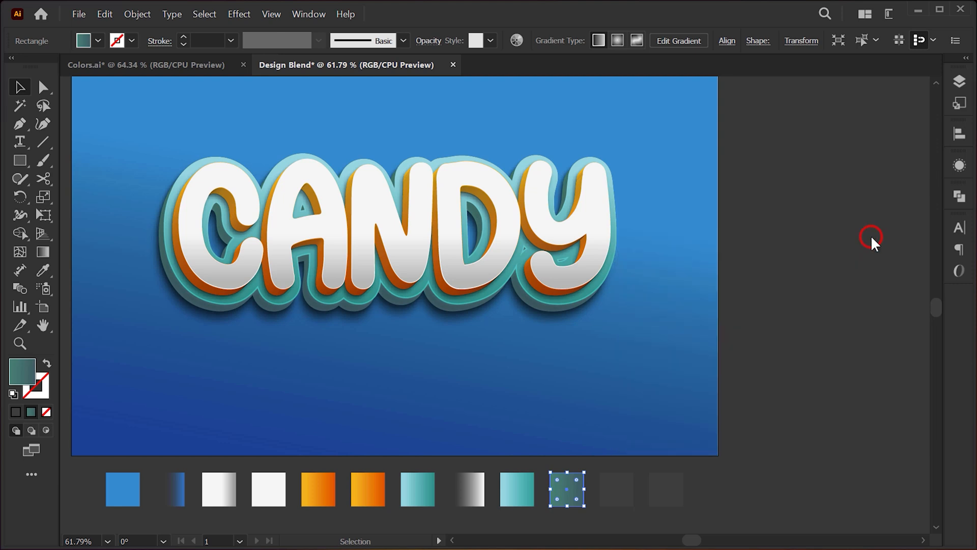
click(862, 239)
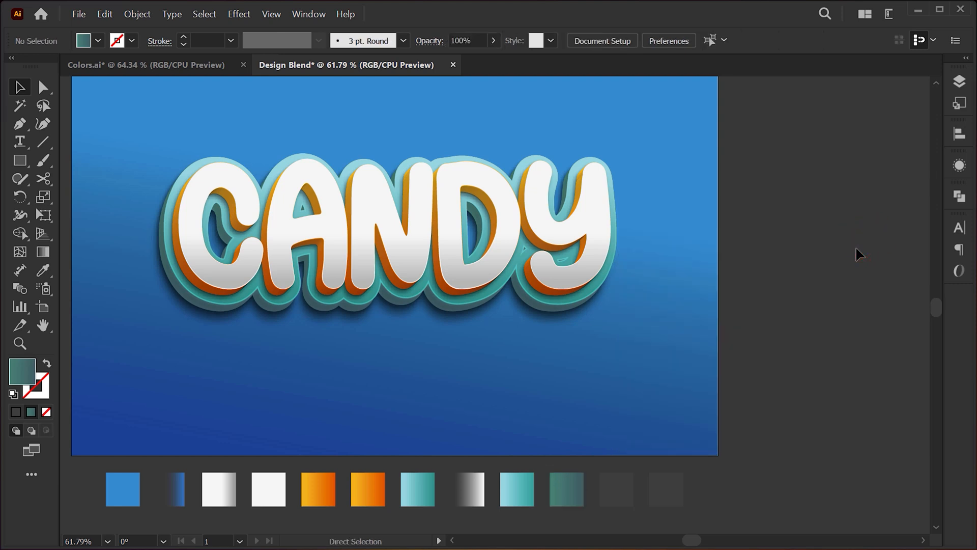
key(ctrl+0)
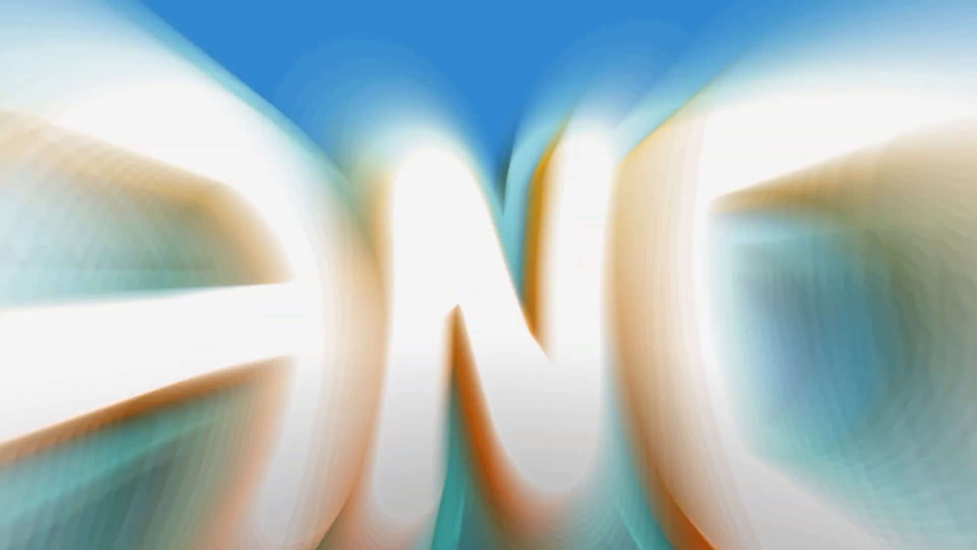